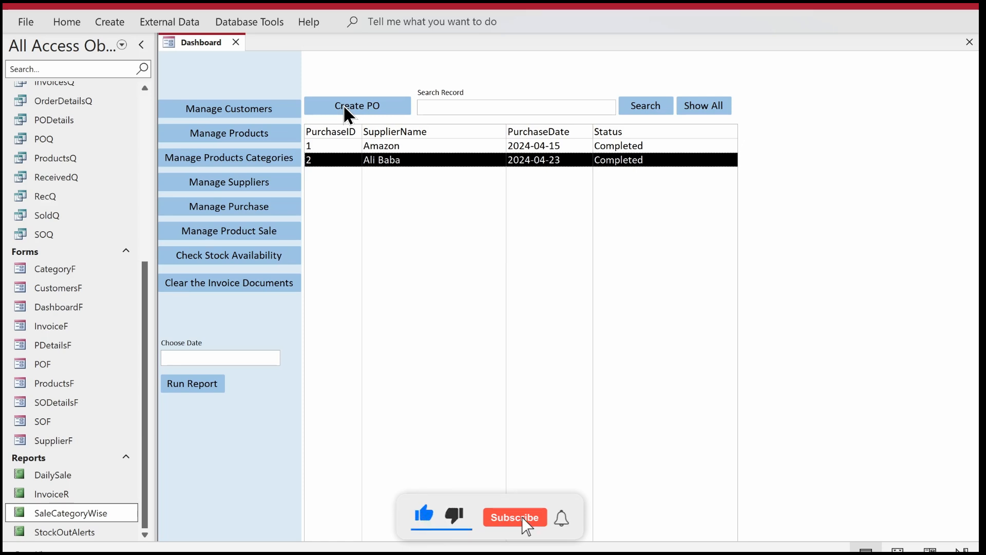
left_click(237, 205)
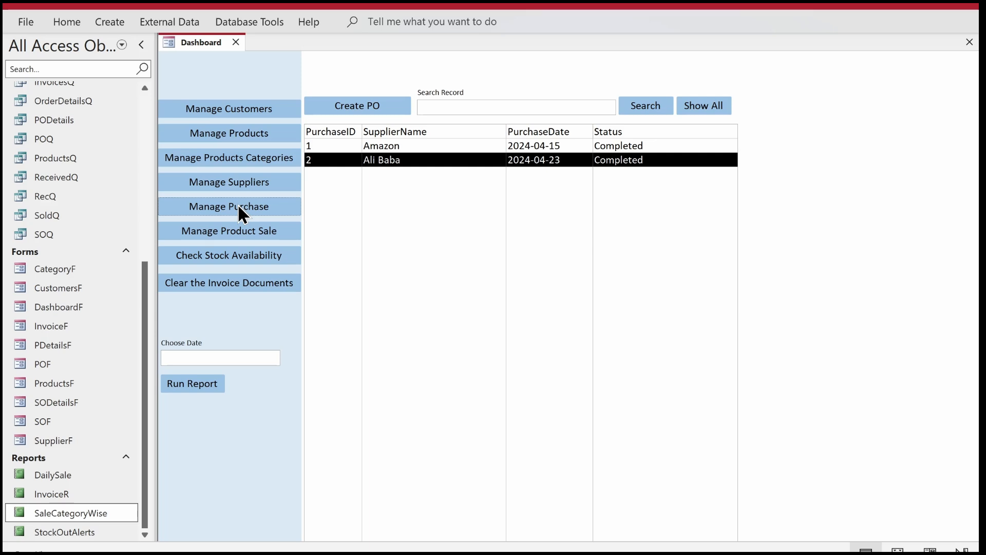
Duplicate the DailySale report under the name DailyPurchase.
left_click(50, 476)
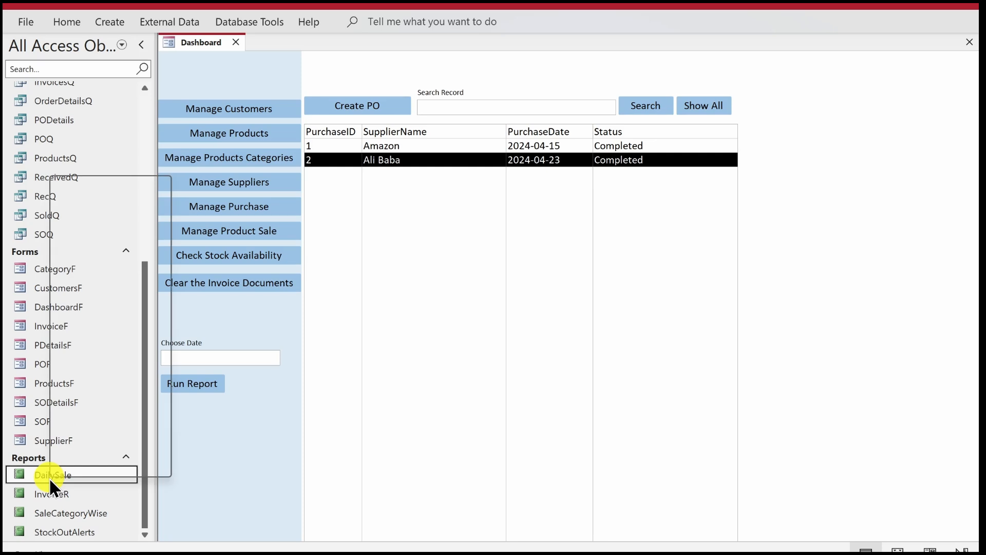
right_click(49, 477)
left_click(97, 370)
key("ctrl+v")
type("DailyPurchase")
key("Return")
Open the DailyPurchase report in Design View and delete all controls from its page header, detail and report footer sections.
left_click(79, 472)
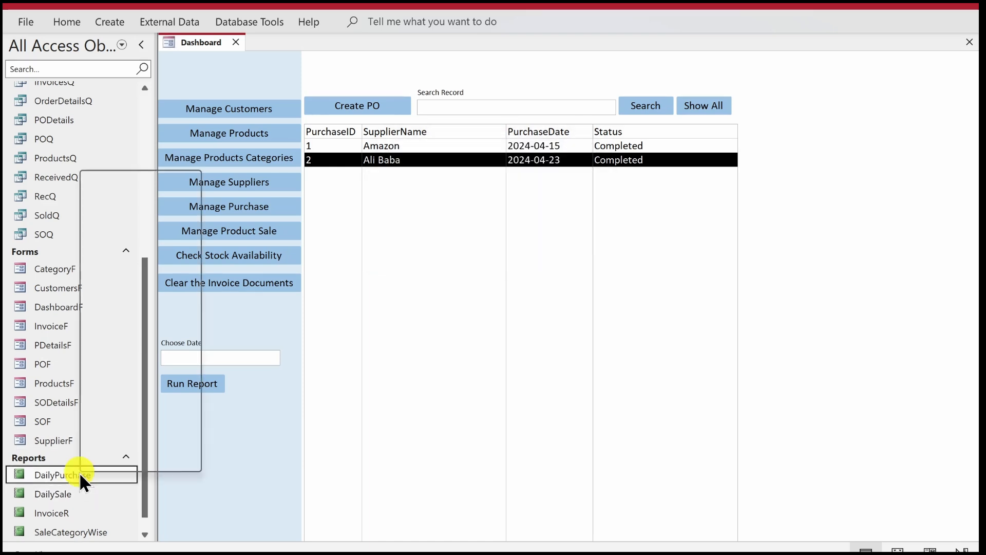
left_click(123, 228)
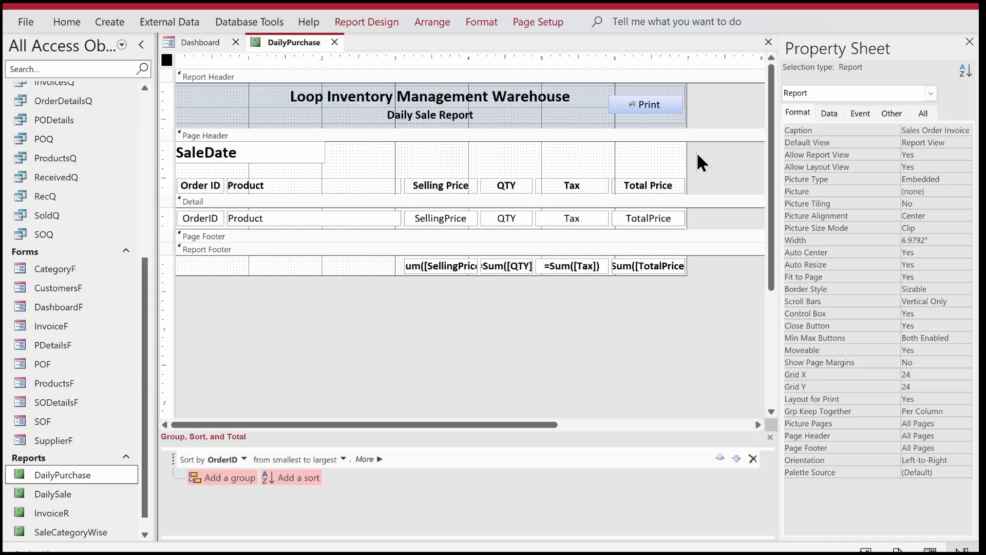
left_click_drag(710, 150, 142, 307)
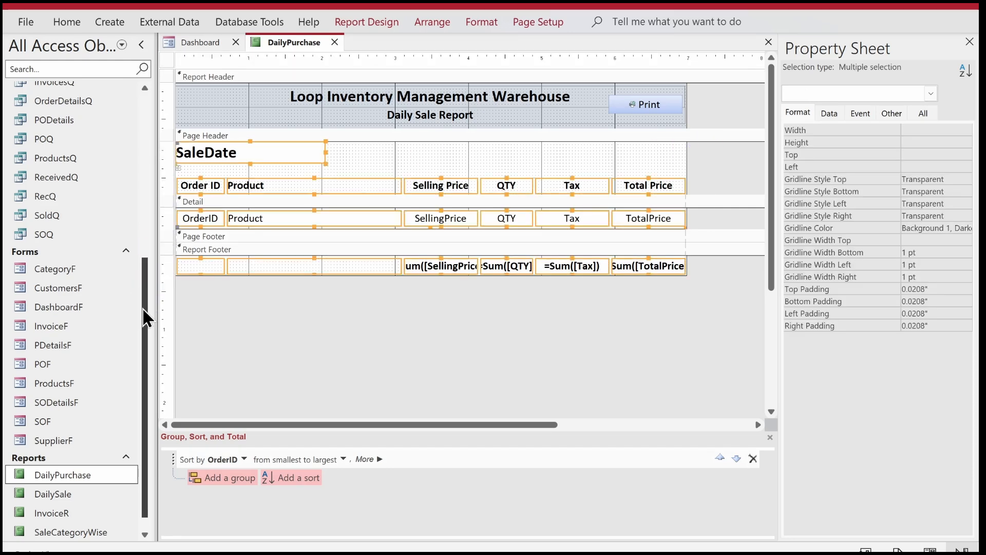
key("Delete")
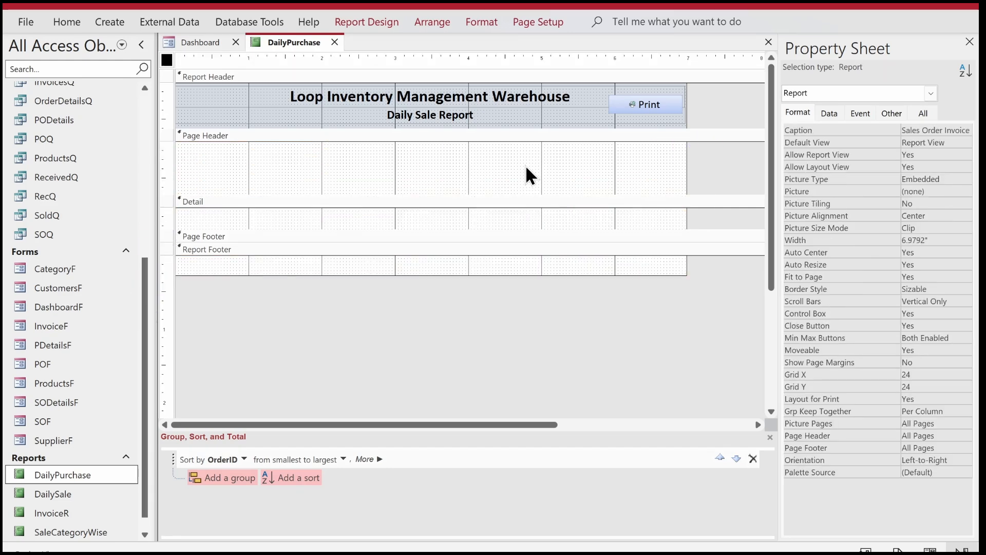
left_click(568, 154)
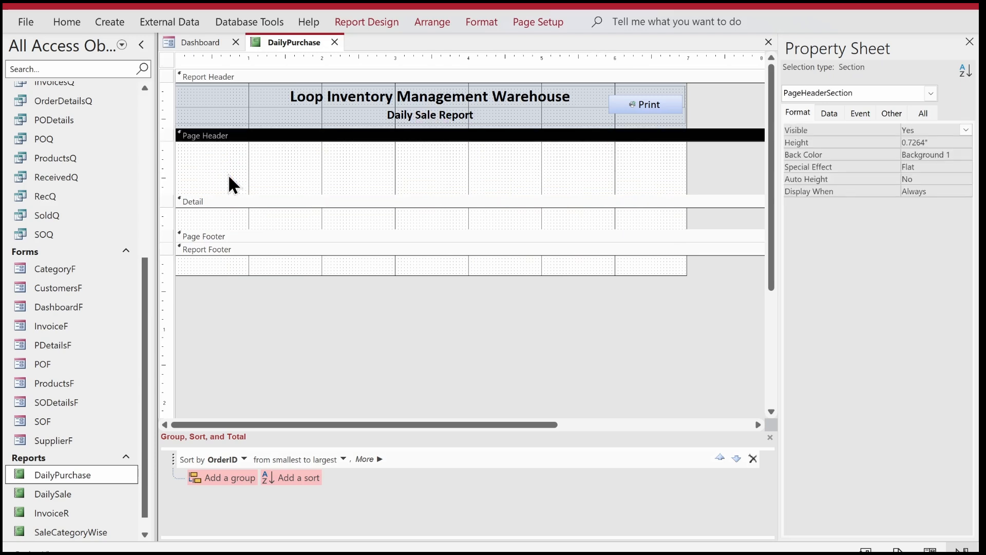
Change the subtitle label in the report header to "Daily Purchase Report".
left_click(442, 110)
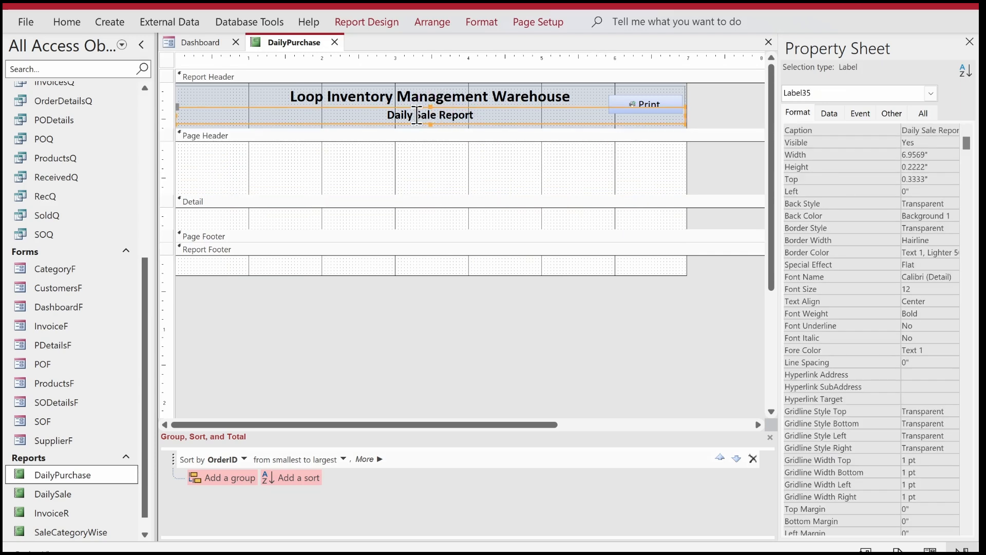
left_click(417, 115)
double_click(416, 115)
type("Purchase")
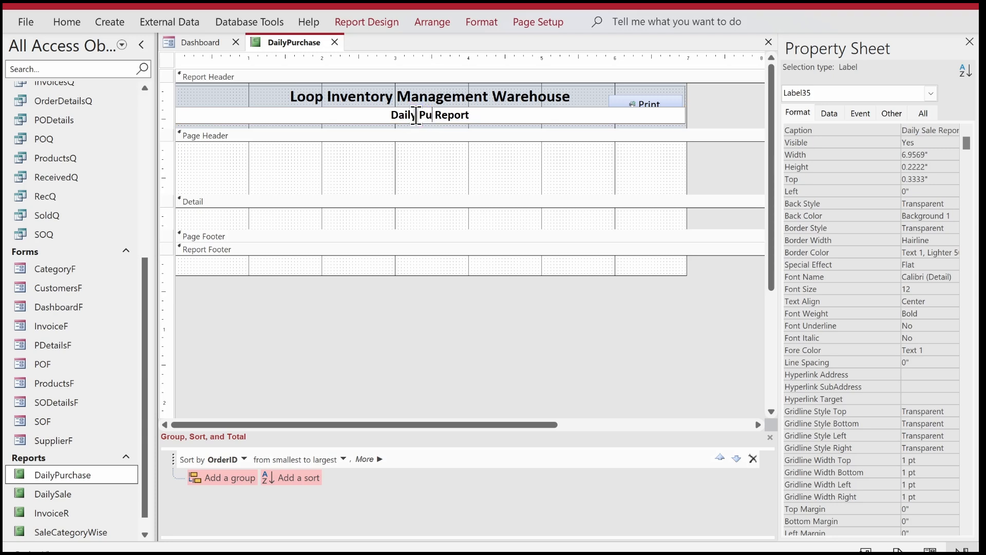
key("Return")
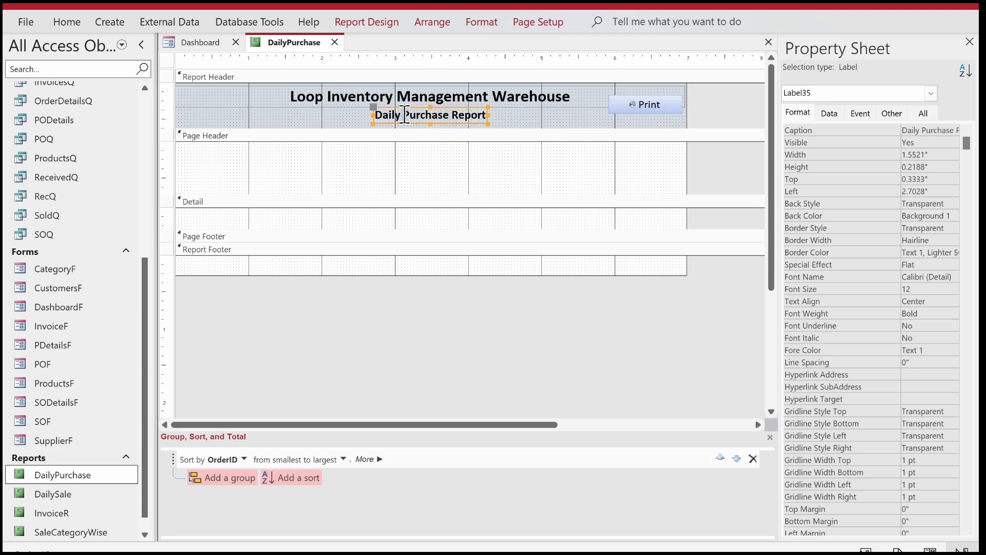
Set the caption property of the whole DailyPurchase report to "Daily Purchase".
left_click(167, 46)
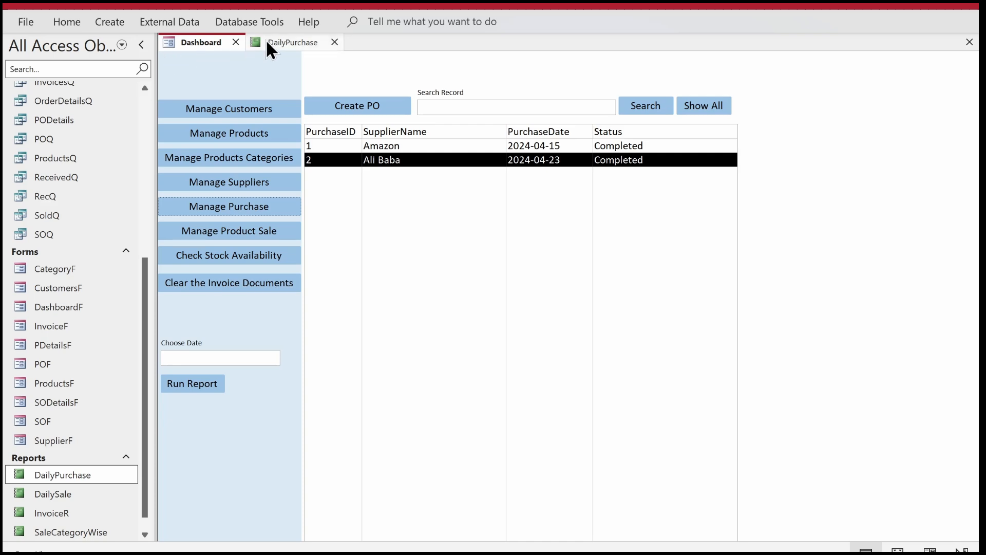
left_click(265, 42)
left_click(167, 60)
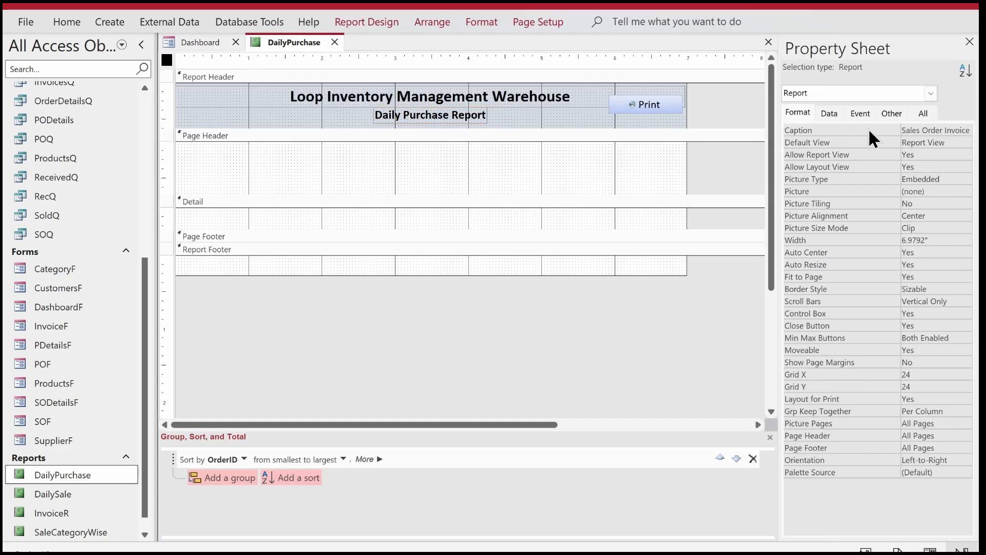
double_click(930, 129)
key("shift+End")
key("Delete")
key("BackSpace")
key("BackSpace")
key("BackSpace")
key("BackSpace")
type("Da")
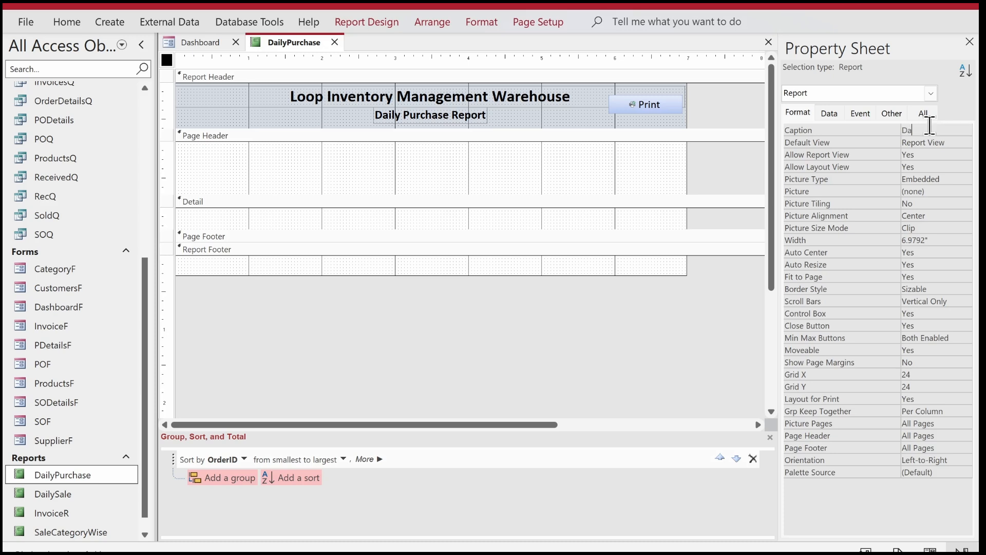
type("ily Purchase")
key("Return")
Remove the report's sort by OrderID and shrink the emptied Page Header section to almost no height.
left_click(753, 458)
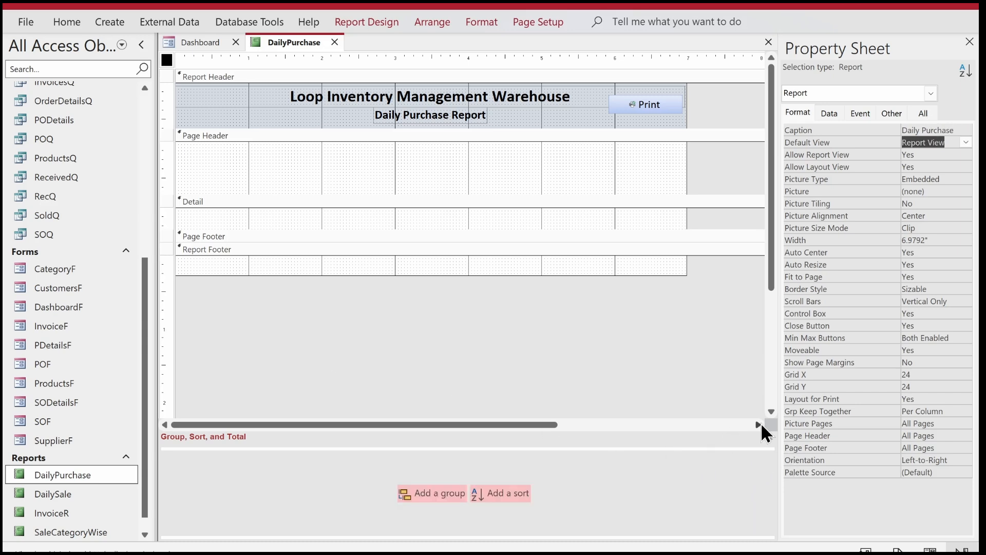
left_click(767, 438)
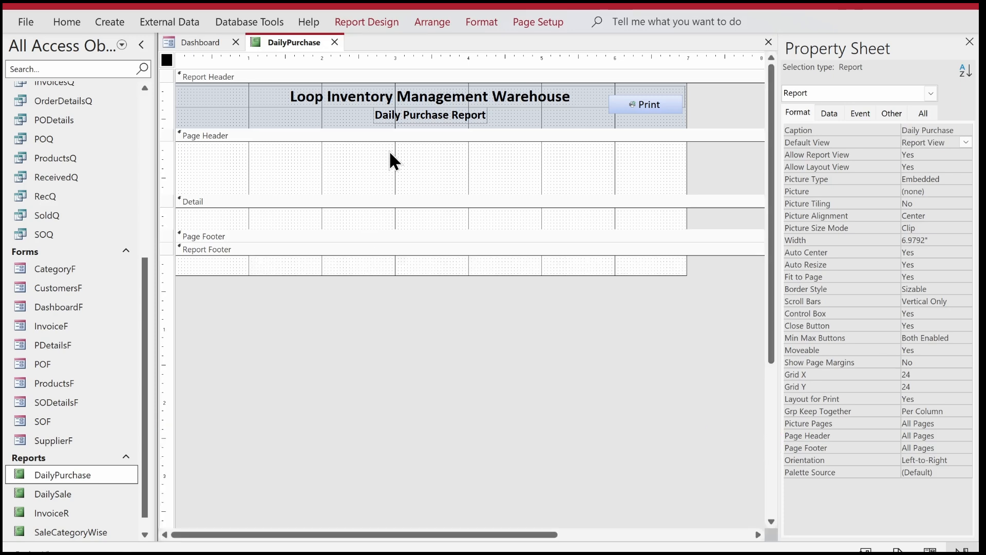
left_click_drag(348, 193, 361, 143)
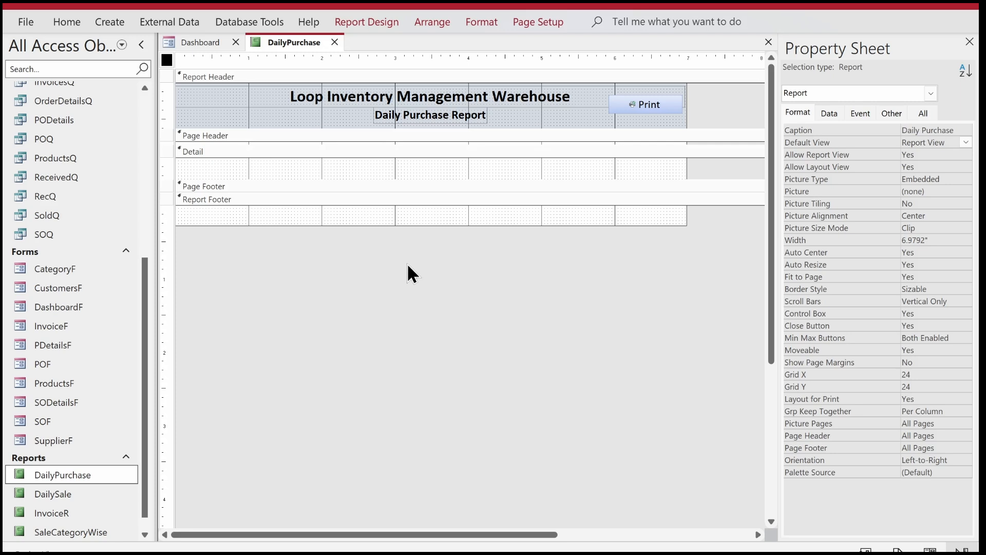
Clear the report's record source and open the Query Builder to define a new one, without its Property Sheet.
left_click(833, 112)
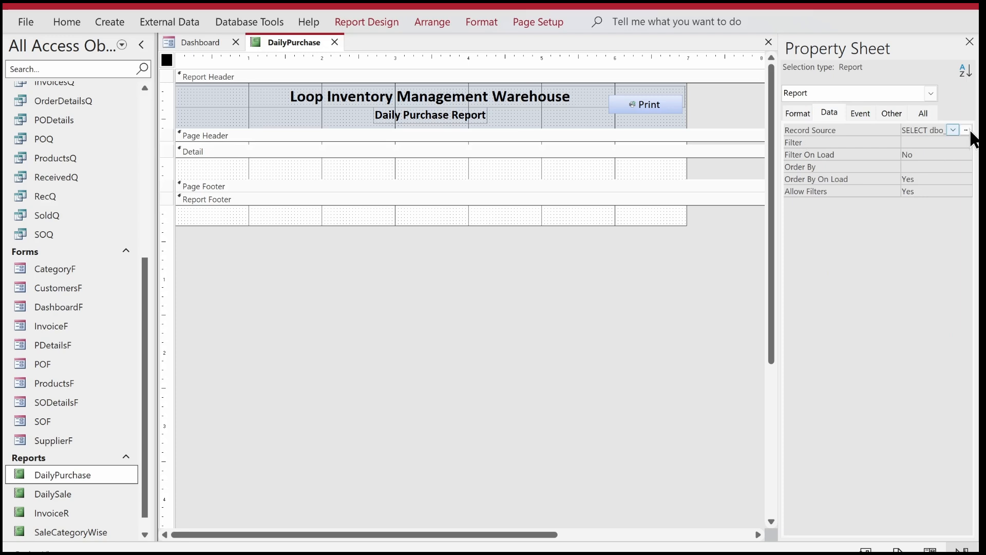
left_click(939, 135)
key("Delete")
left_click(900, 130)
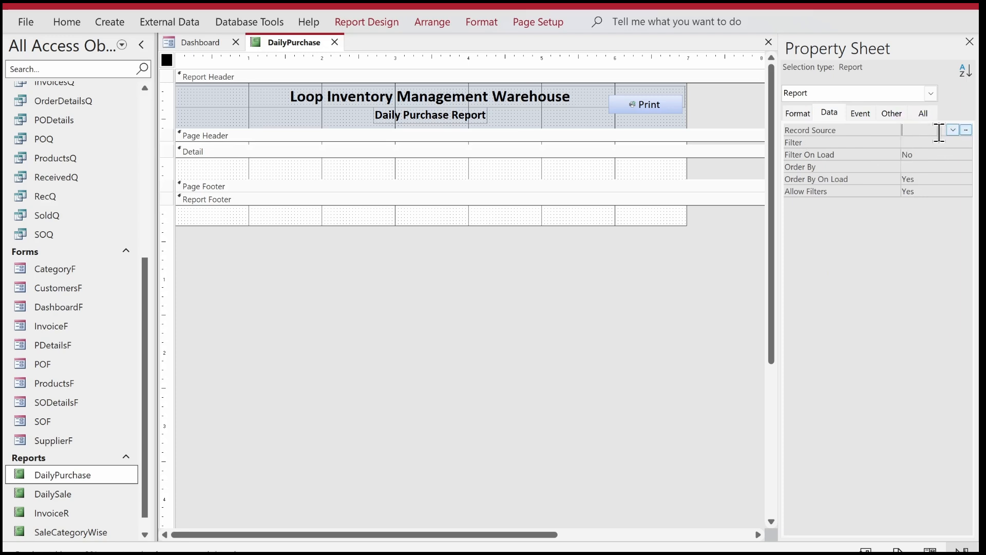
left_click(966, 130)
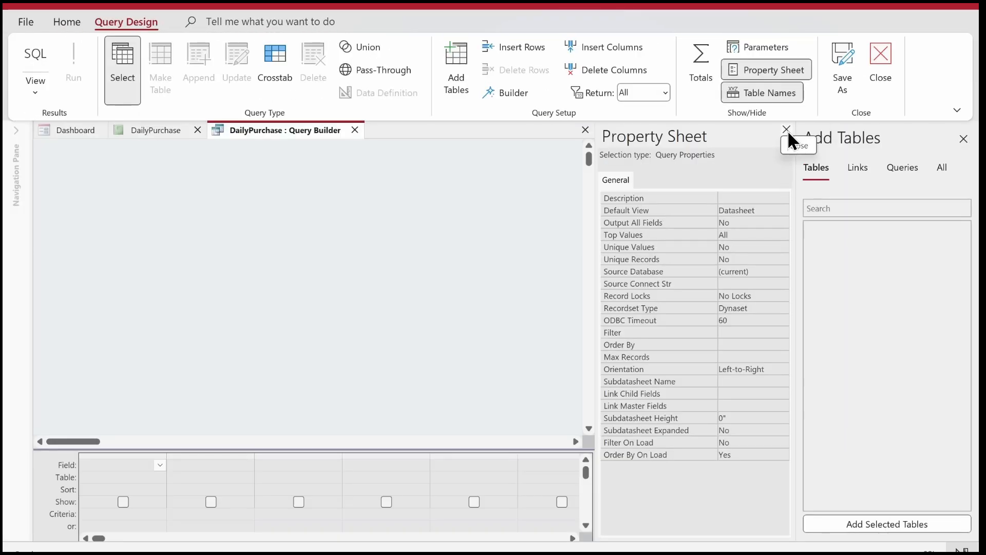
left_click(786, 130)
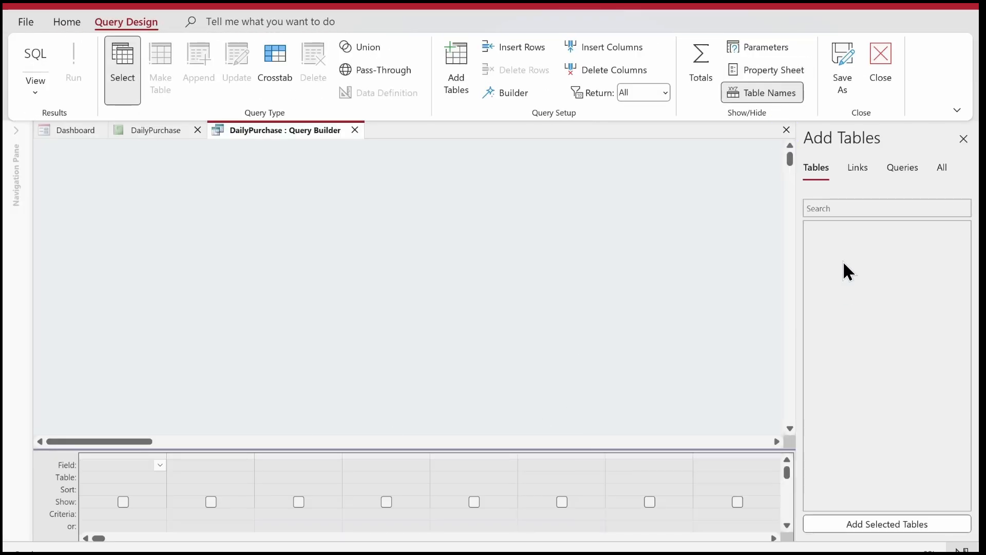
Add the linked tables dbo_Purchase, dbo_PurchaseDetails and dbo_Products to the query.
left_click(862, 169)
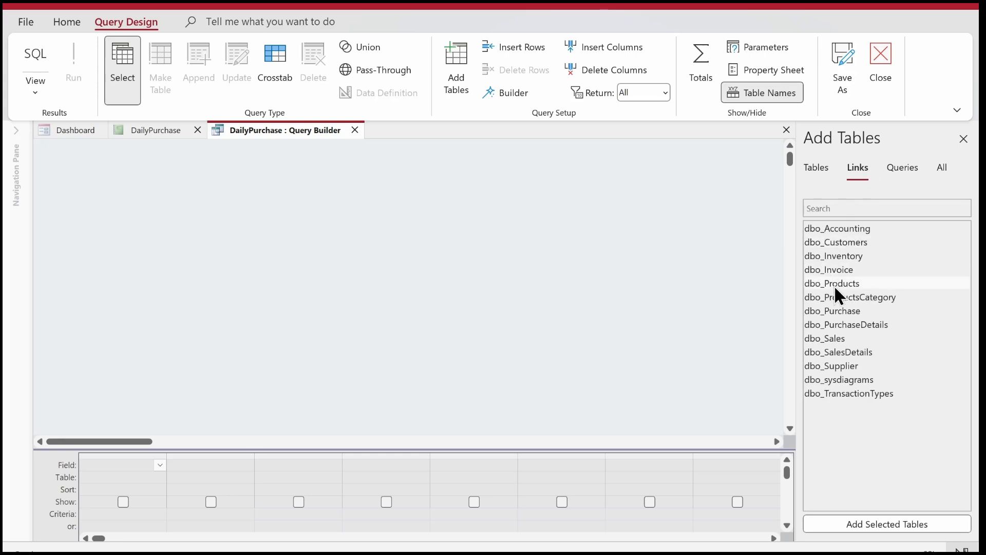
double_click(840, 310)
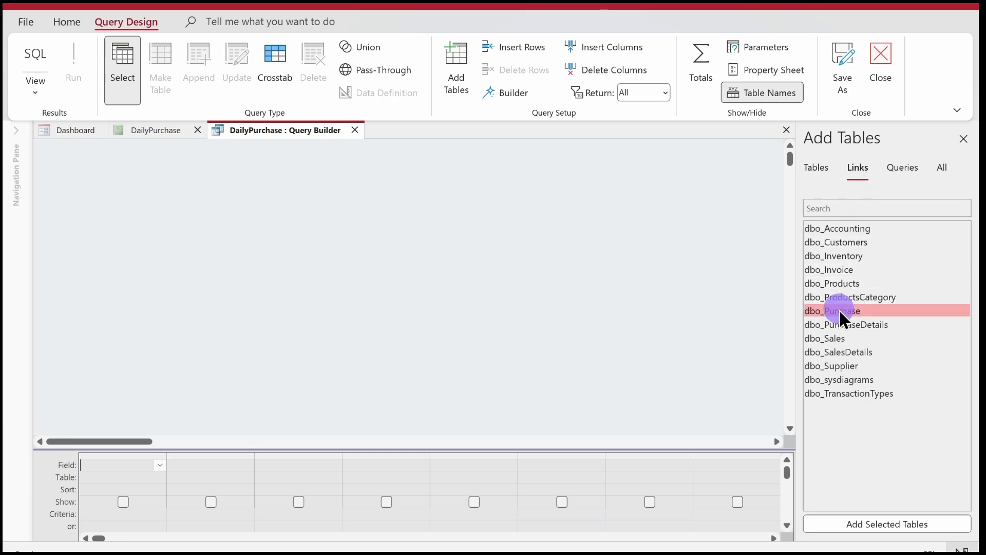
double_click(858, 325)
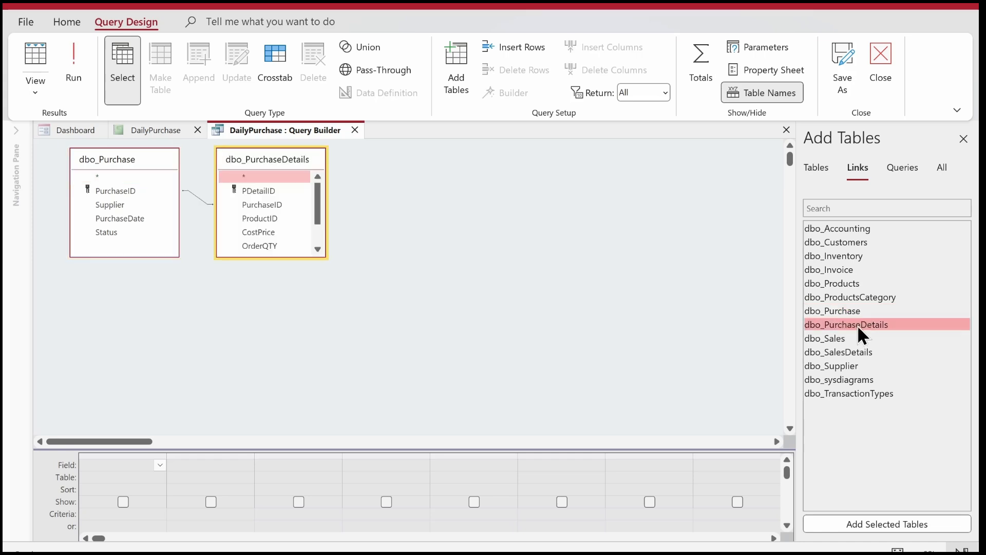
double_click(842, 282)
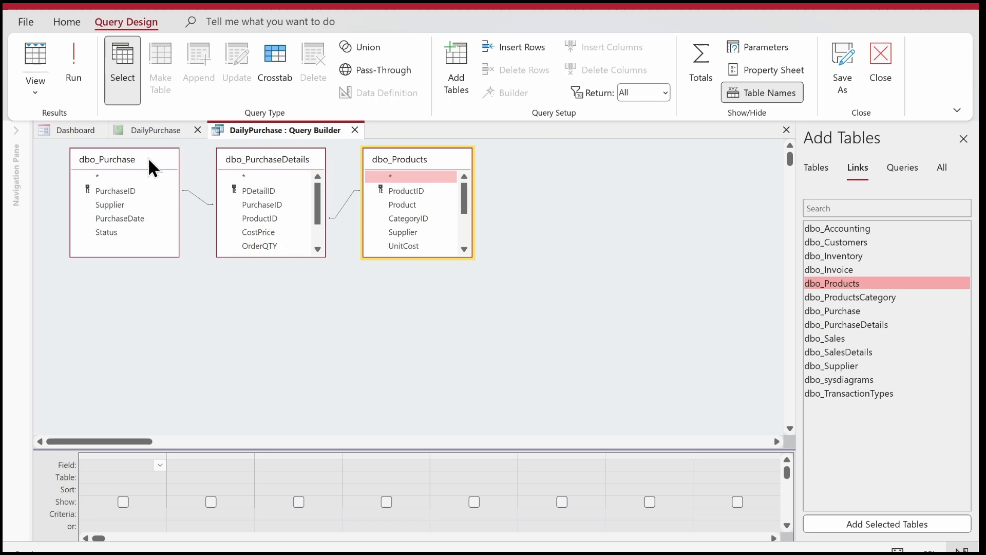
Add PurchaseID and PurchaseDate from dbo_Purchase to the query grid, and enlarge the dbo_PurchaseDetails field list to show all its fields.
left_click(124, 189)
double_click(124, 189)
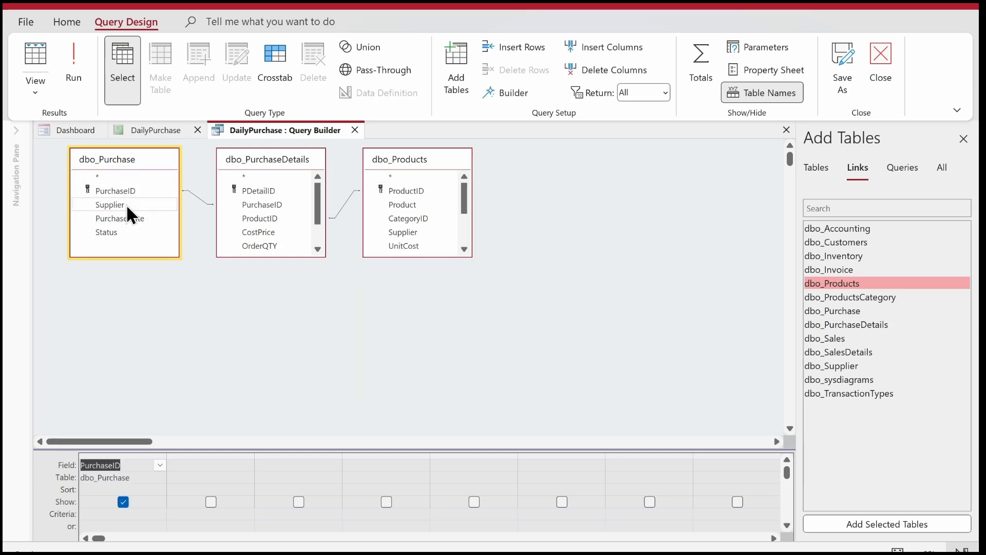
double_click(125, 215)
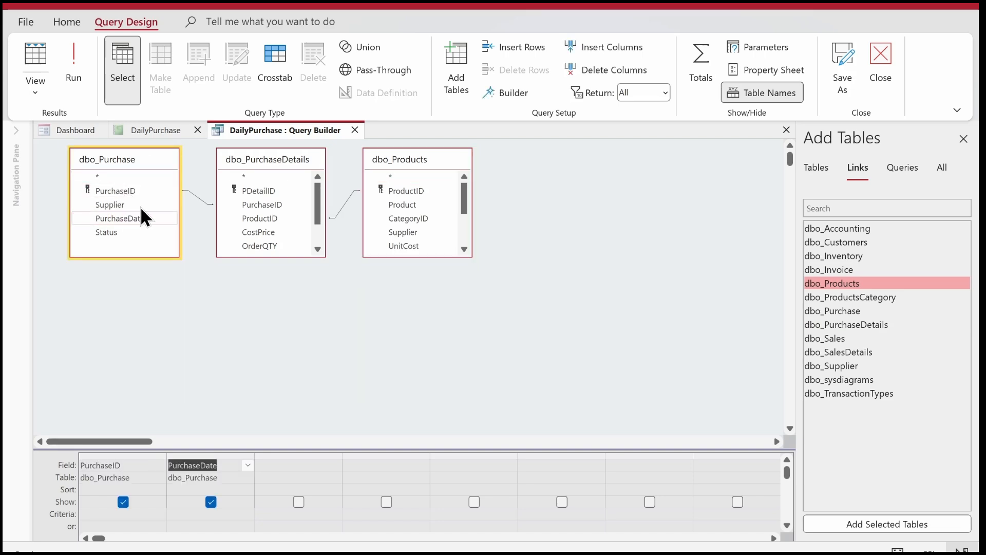
left_click(262, 256)
left_click_drag(260, 257, 269, 315)
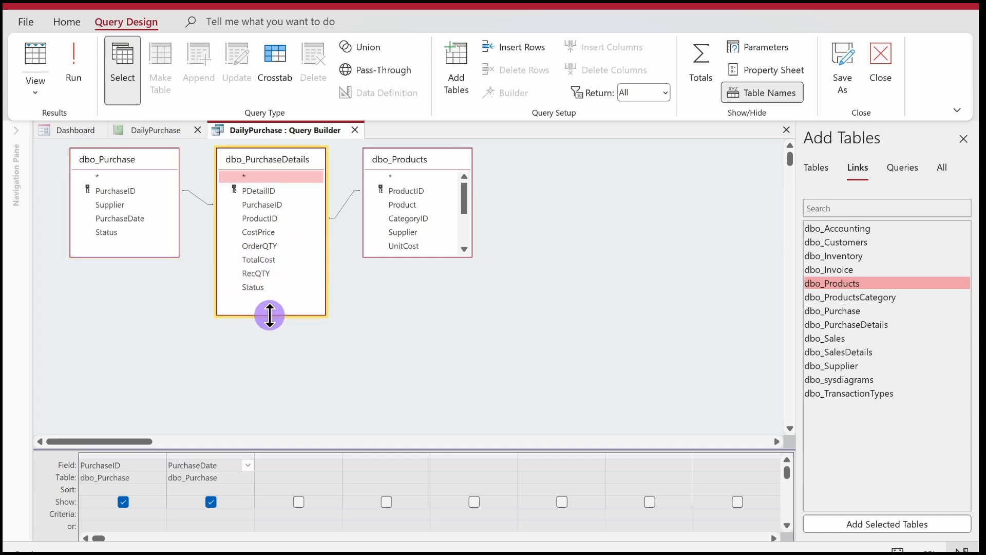
Add the Product field from dbo_Products to the query grid, removing the mistakenly added Supplier column.
double_click(398, 227)
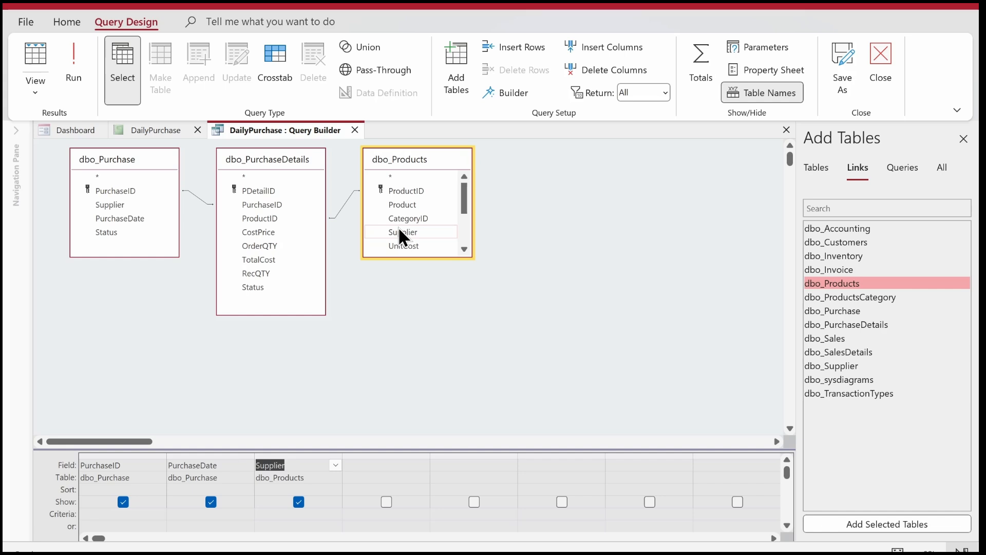
double_click(414, 205)
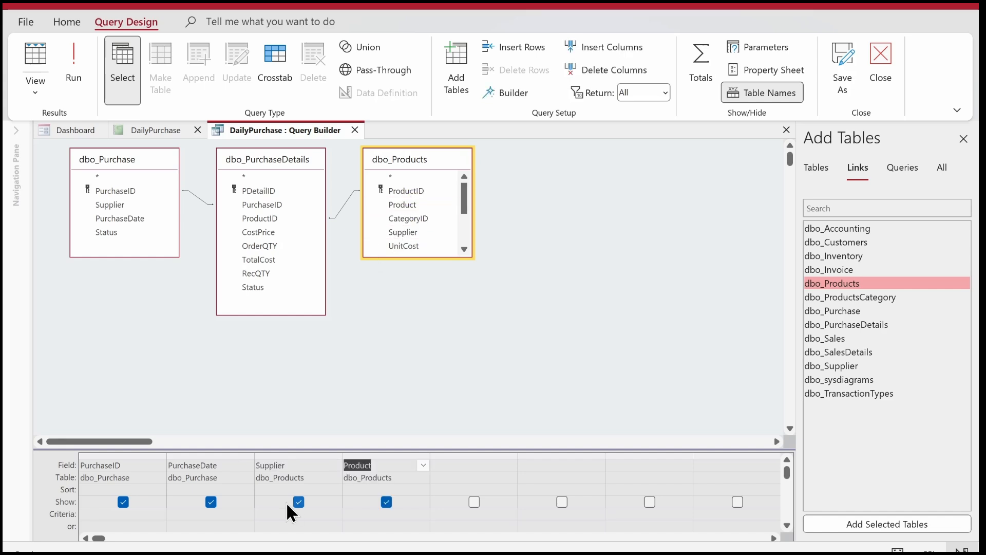
left_click(302, 455)
key("Delete")
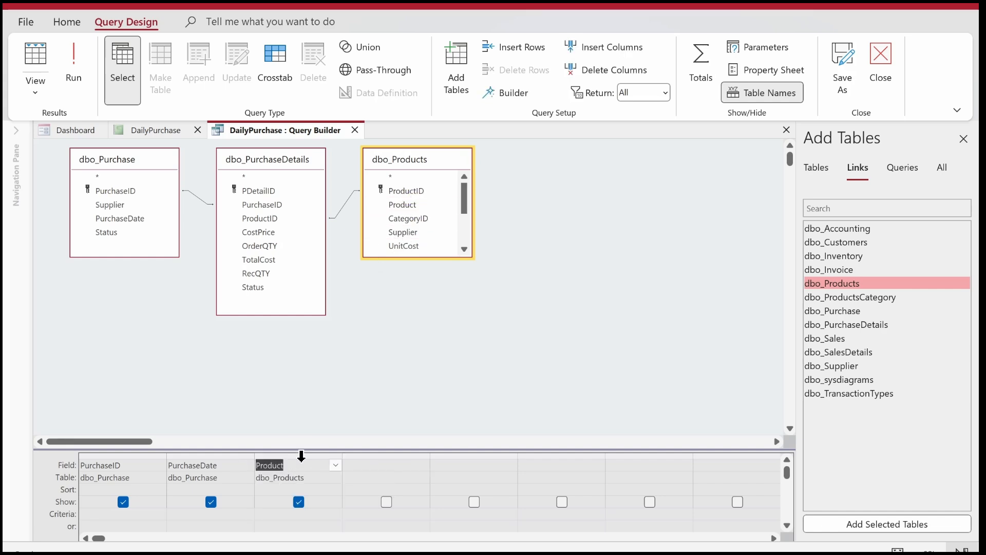
Add CostPrice, OrderQTY, RecQTY and TotalCost from dbo_PurchaseDetails to the query grid, in that order.
double_click(267, 232)
double_click(260, 242)
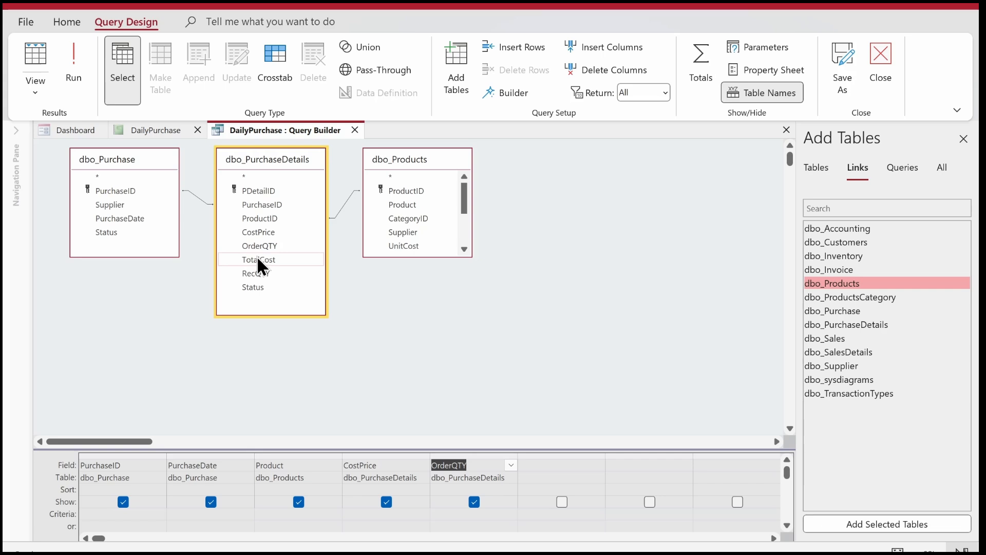
double_click(254, 274)
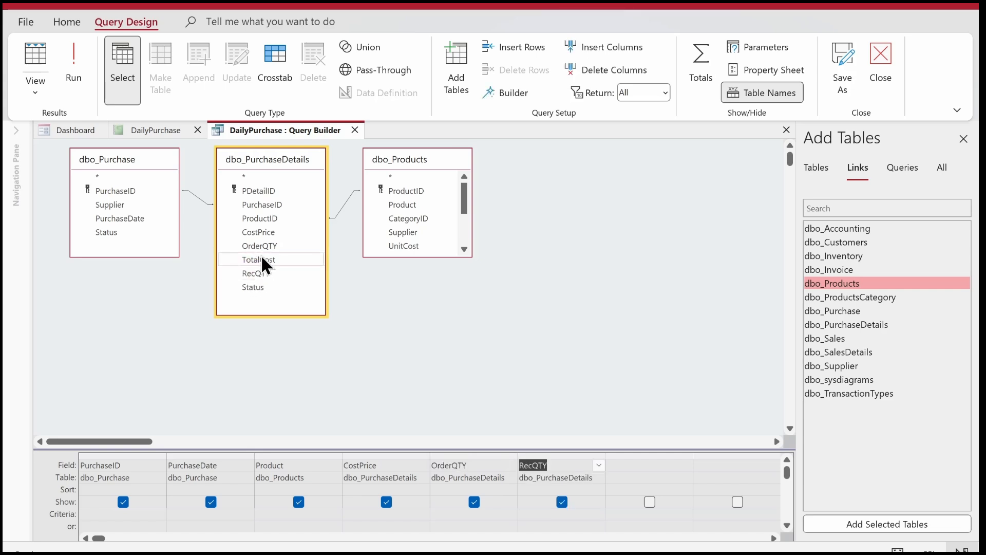
double_click(259, 259)
Run the query to check its records, then close it and save the SQL statement as the report's record source.
left_click(74, 66)
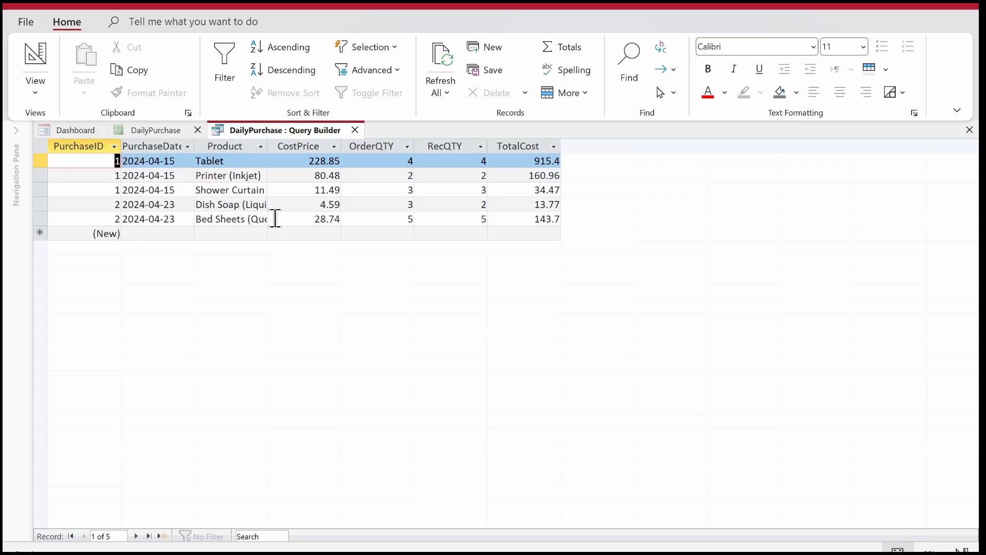
left_click(359, 130)
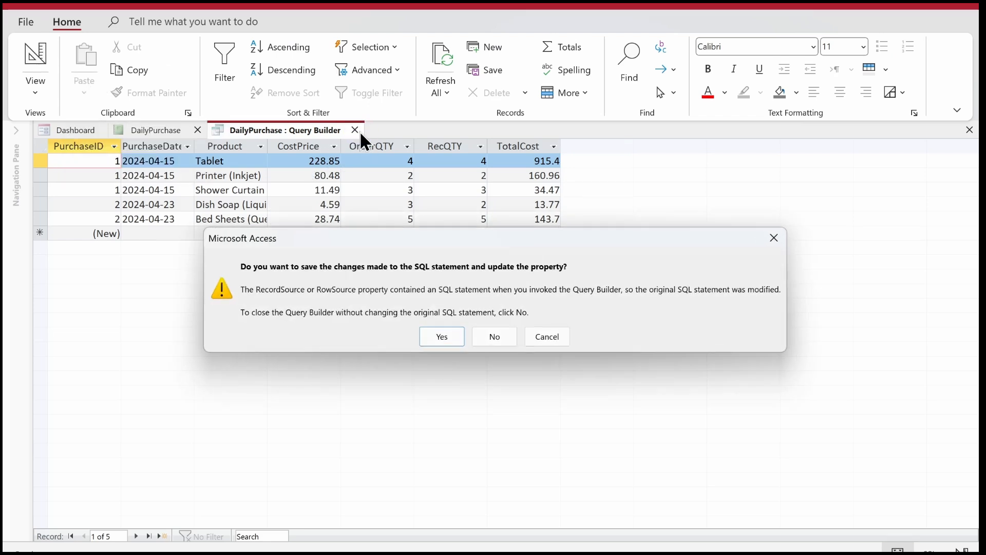
key("Return")
Place all seven fields from PurchaseID to TotalCost from the field list in the report's Detail section.
left_click(353, 24)
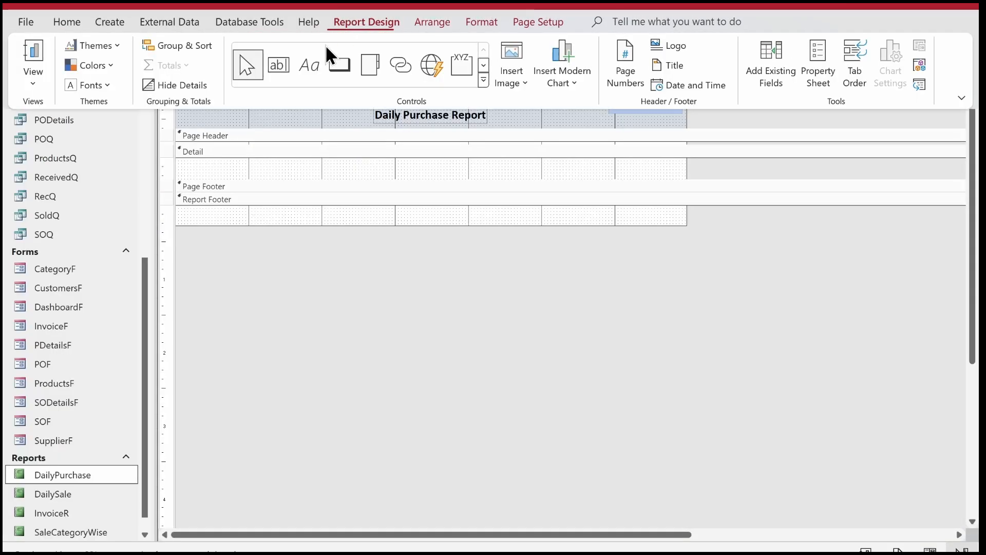
left_click(763, 68)
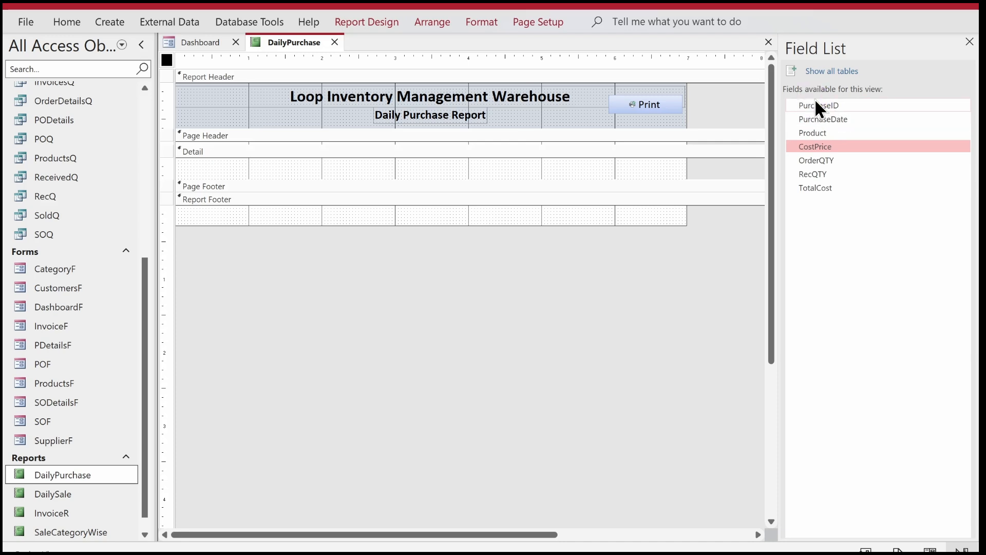
left_click(816, 189)
key("shift+Up")
key("shift+Up")
key("shift+Up")
key("shift+Up")
key("shift+Up")
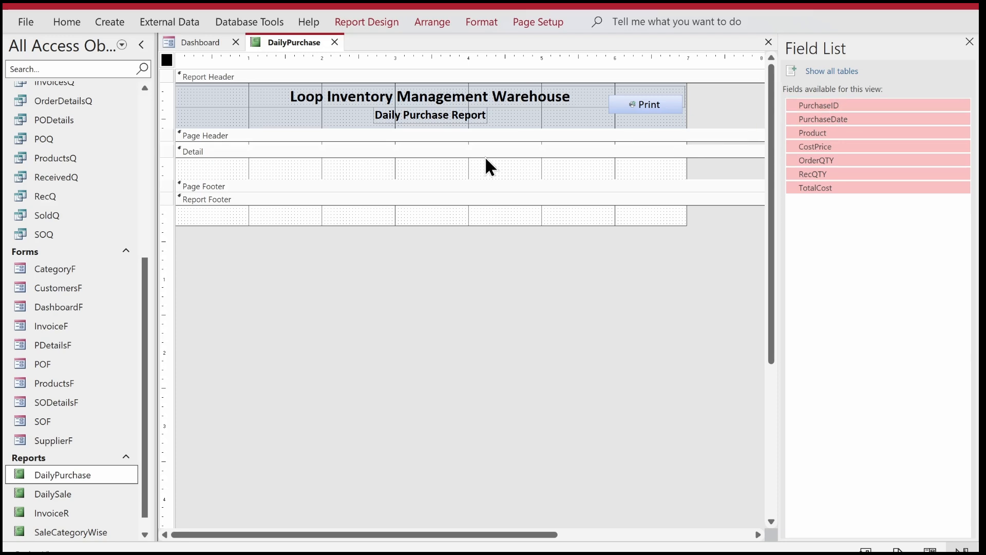
left_click_drag(817, 105, 446, 168)
key("Delete")
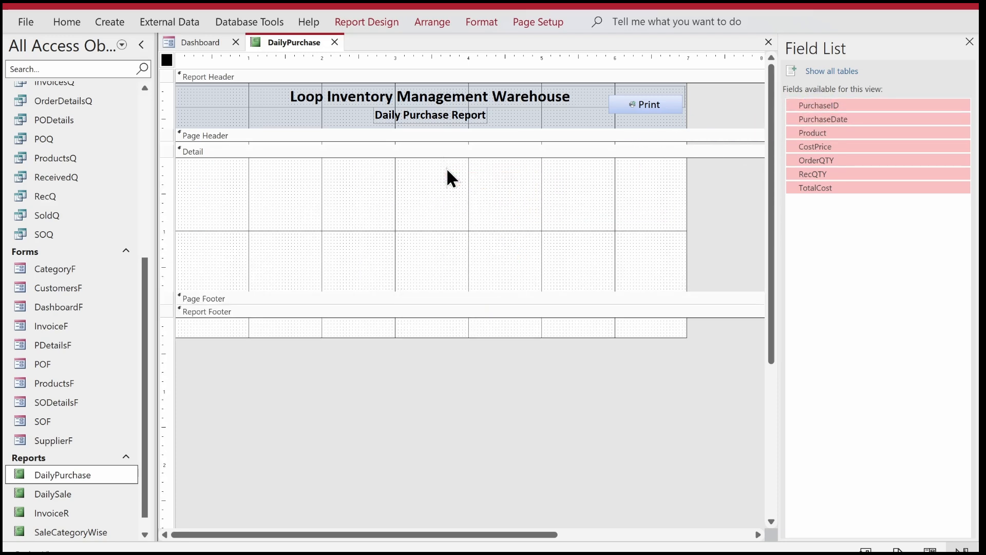
left_click_drag(848, 103, 396, 179)
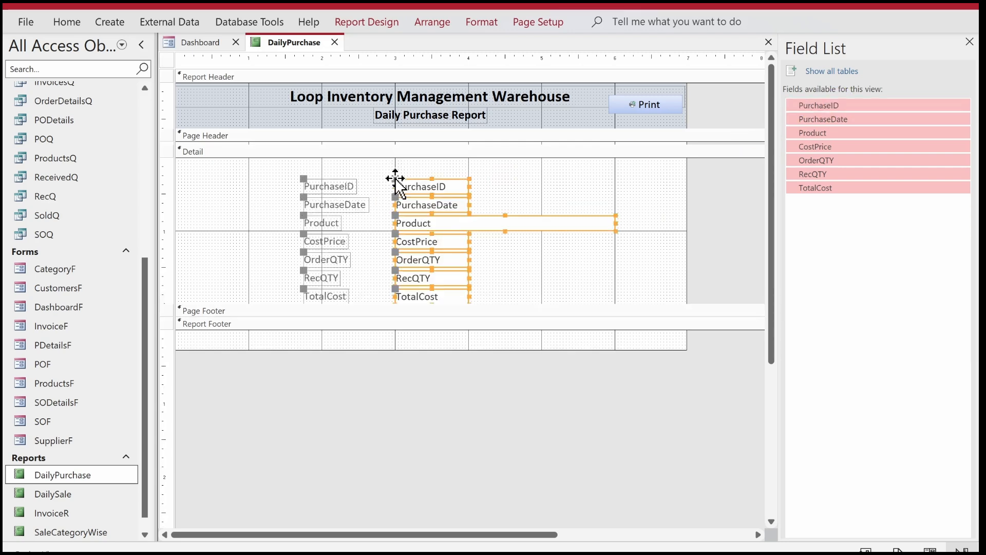
Change the font color of all field labels and text boxes in the Detail section to black.
left_click_drag(270, 177, 521, 303)
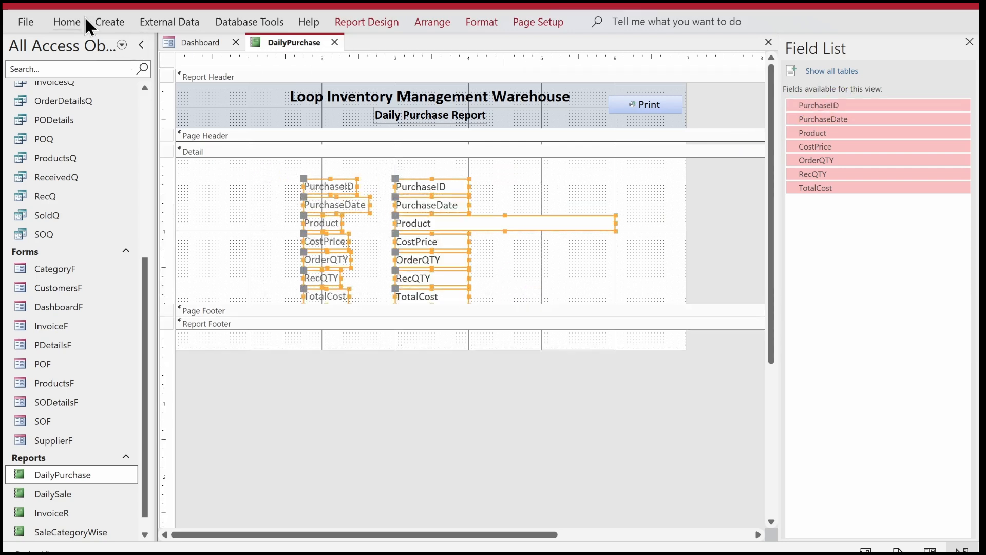
left_click(66, 21)
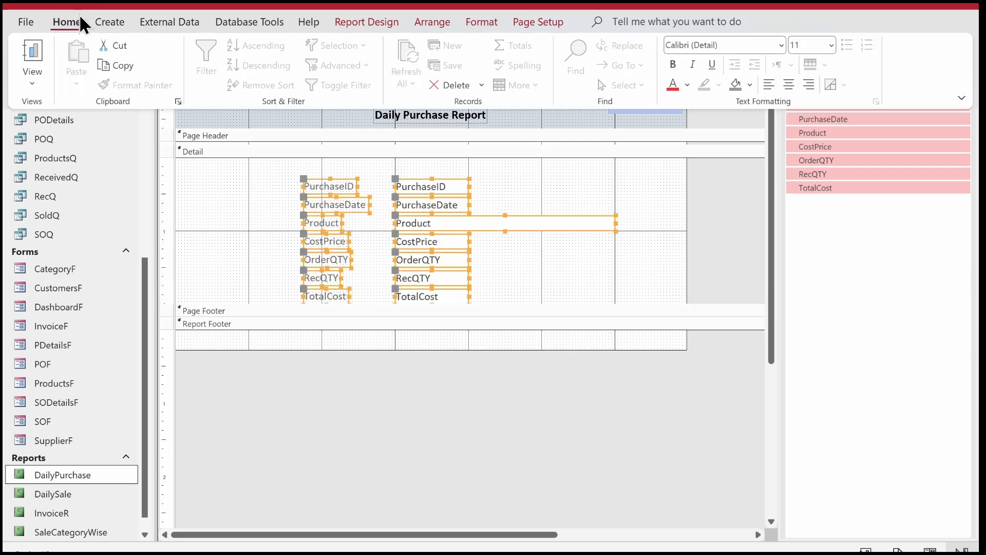
left_click(686, 87)
left_click(684, 150)
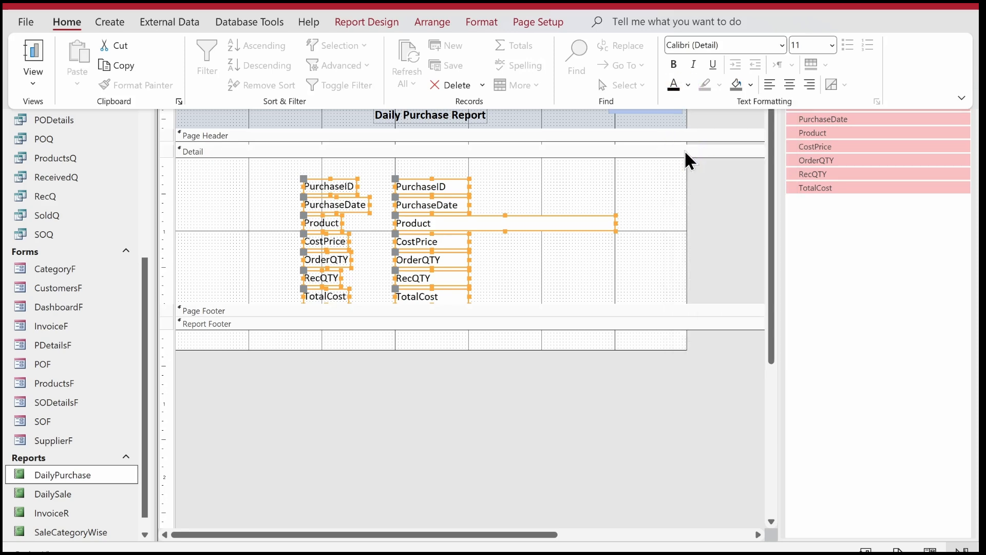
left_click(554, 162)
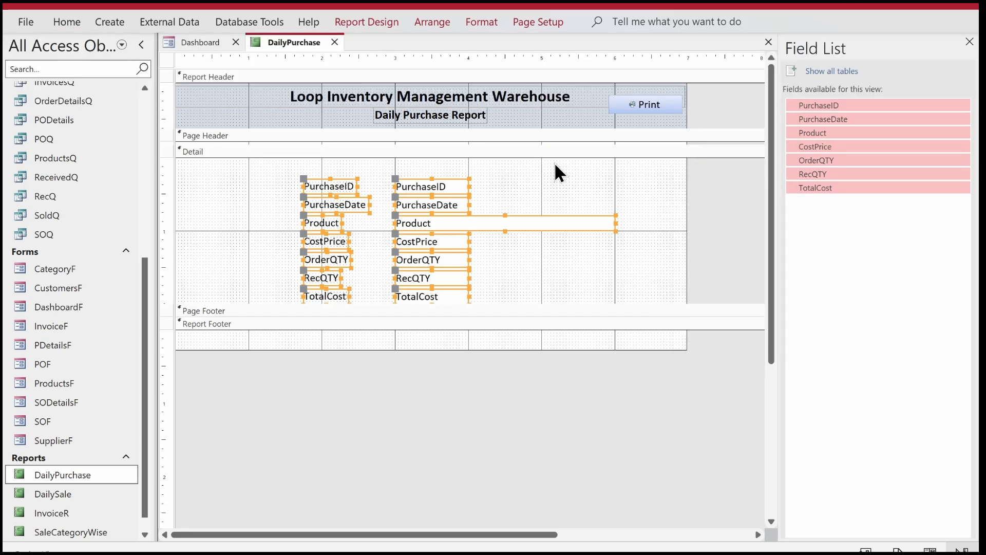
left_click(527, 181)
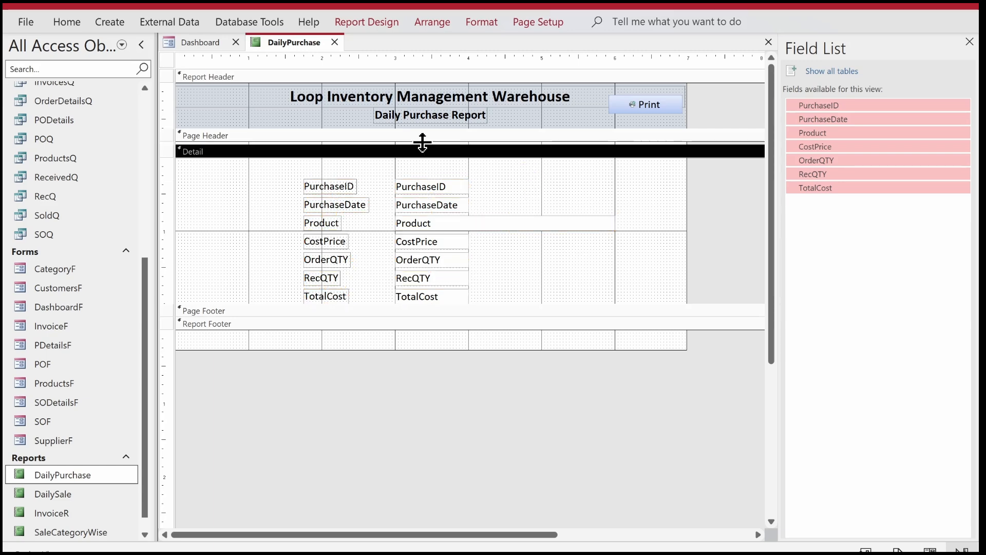
Group the report on PurchaseDate.
left_click(369, 24)
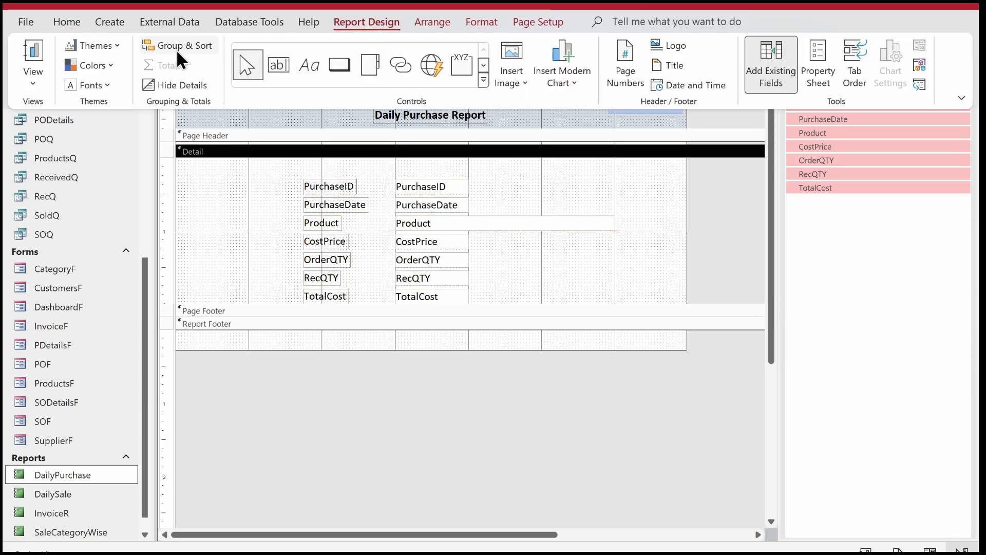
left_click(177, 49)
left_click(411, 493)
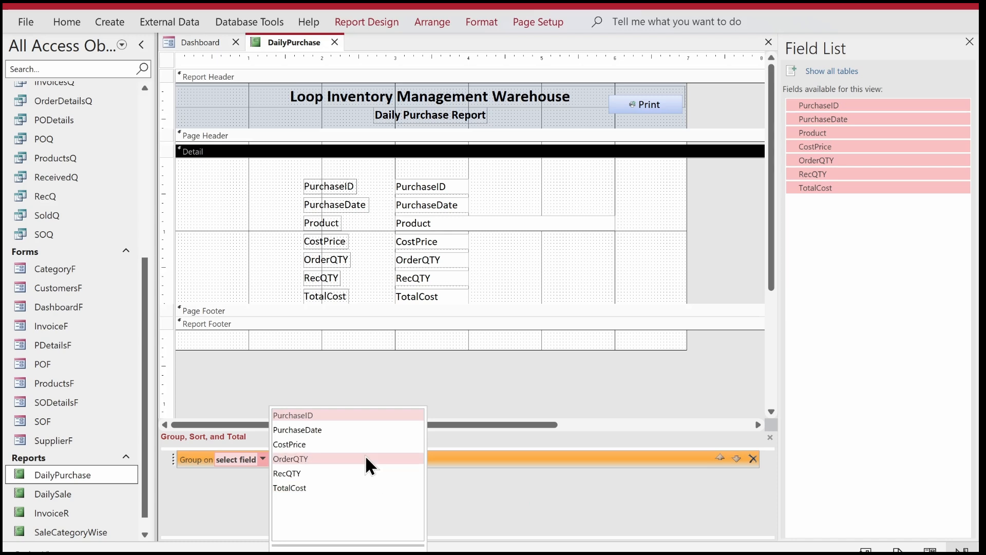
left_click(330, 429)
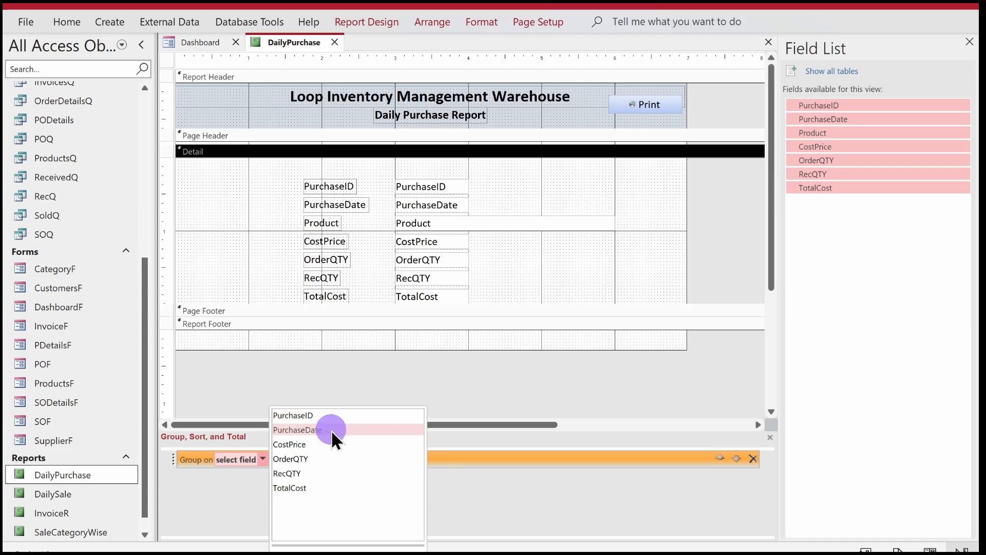
Move the PurchaseDate text box to the left edge of the PurchaseDate Header section and delete its label.
mouse_move(504, 230)
left_mouse_down()
mouse_move(329, 224)
mouse_move(325, 242)
mouse_move(243, 165)
left_mouse_up()
left_click(197, 163)
left_click(241, 164)
key("Delete")
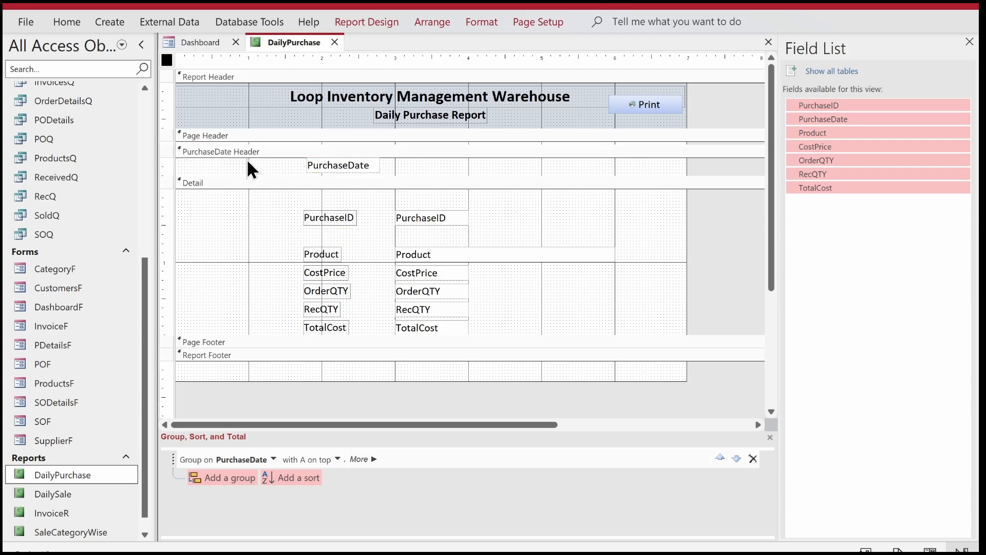
left_click_drag(341, 162, 220, 164)
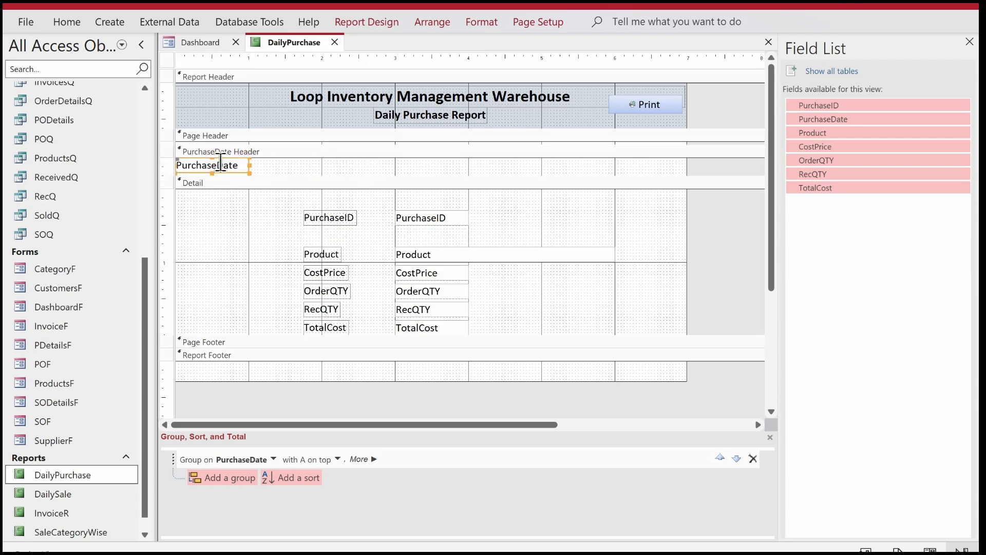
Format the PurchaseDate text box in the group header as black, 16 pt, bold.
left_click(56, 19)
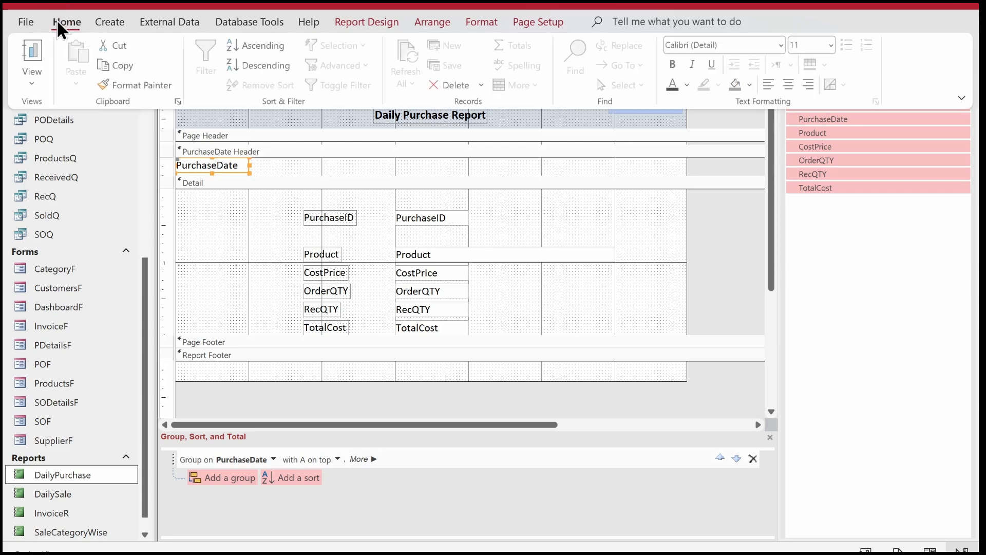
left_click(688, 85)
left_click(685, 145)
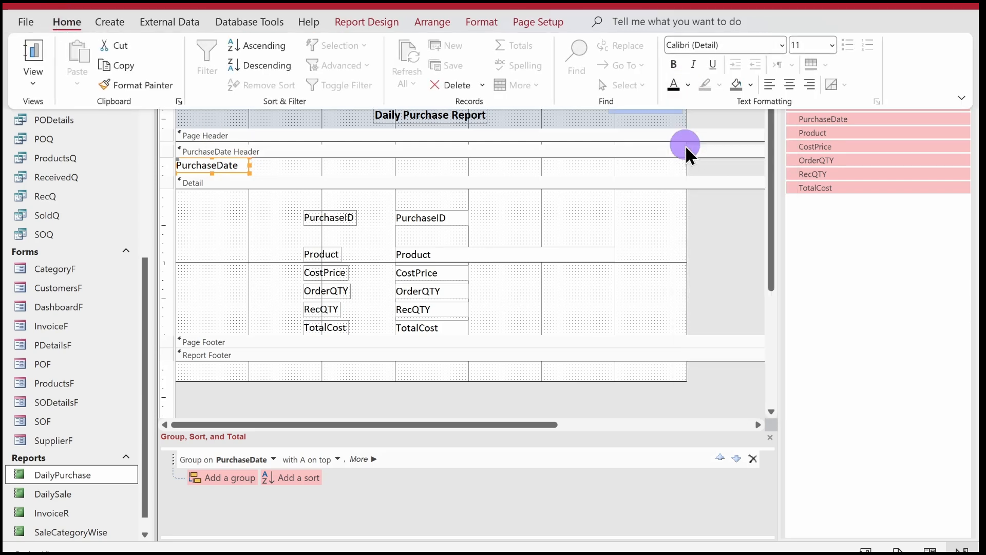
left_click(832, 45)
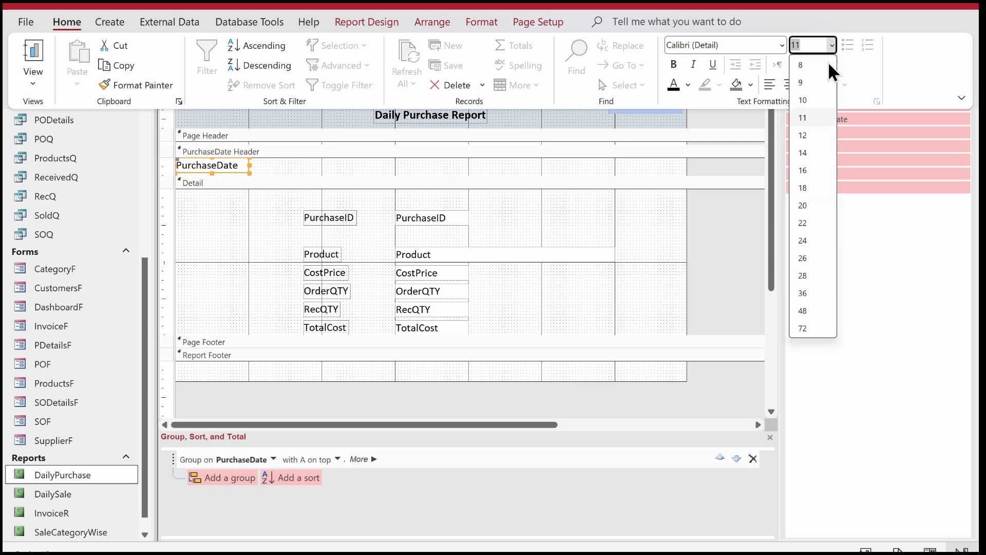
left_click(816, 169)
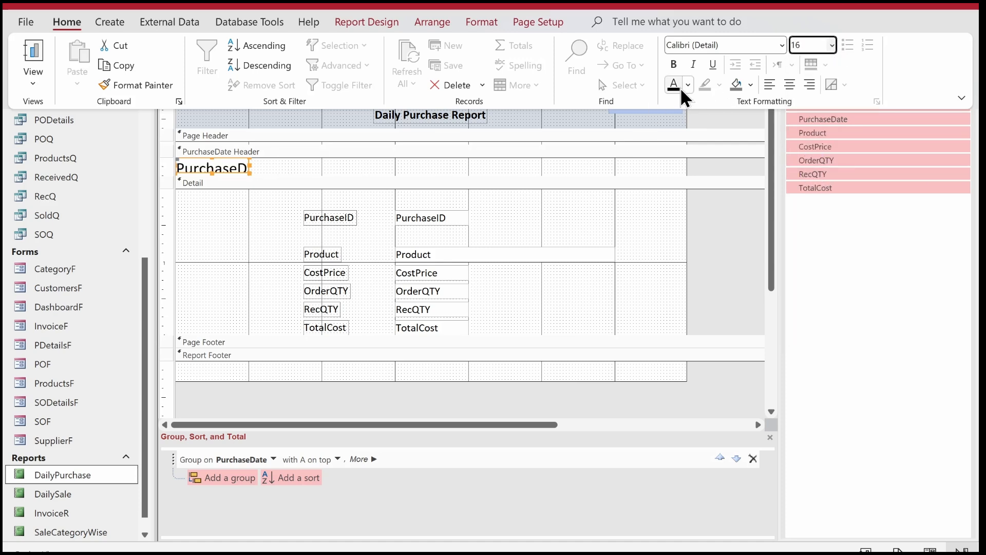
left_click(674, 65)
Enlarge the PurchaseDate text box to fit its larger text and trim the PurchaseDate Header section's height to match.
left_click(254, 173)
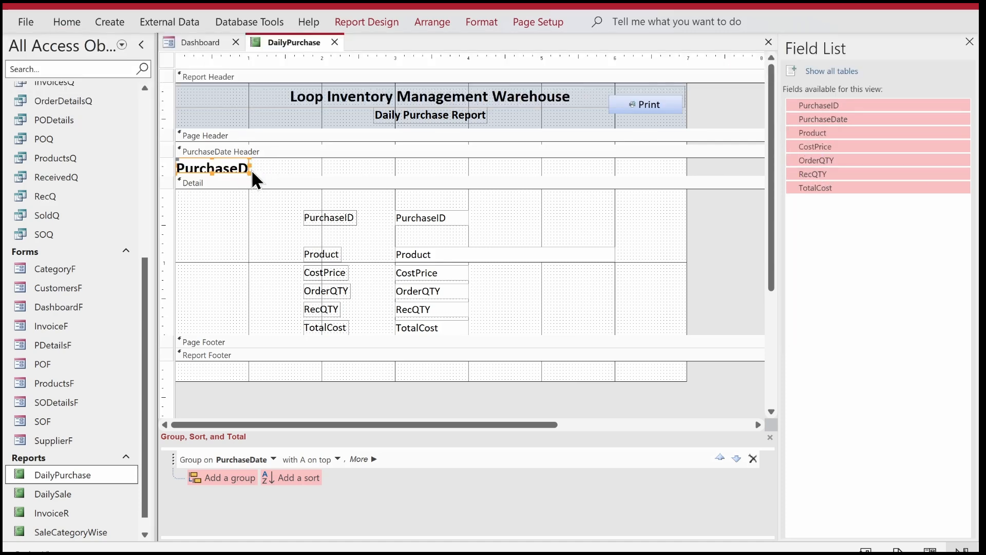
left_click_drag(247, 176, 356, 169)
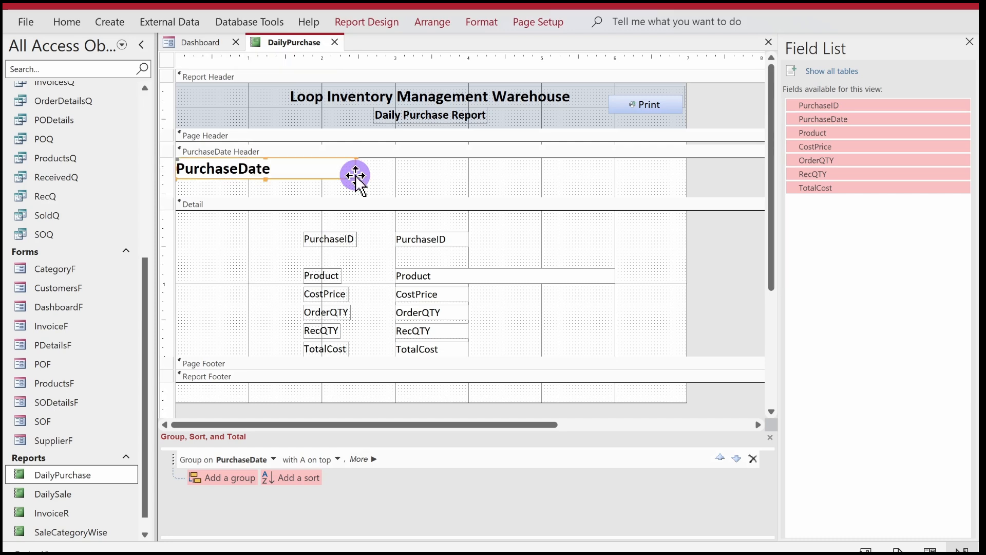
left_click_drag(435, 195, 438, 178)
Arrange the Detail section's labels and text boxes in a tabular layout, and close the field list.
left_click_drag(541, 205, 226, 351)
right_click(332, 272)
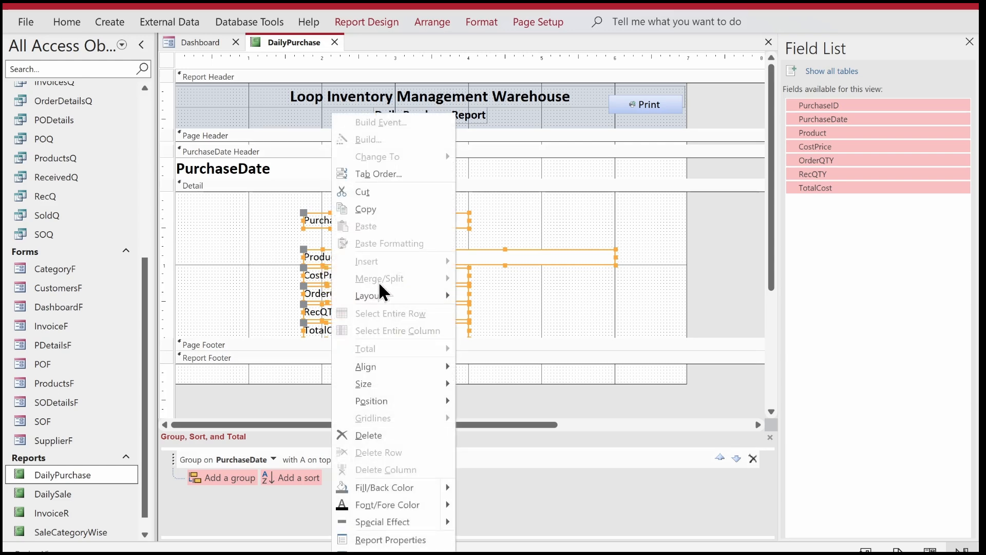
mouse_move(404, 295)
left_click(487, 294)
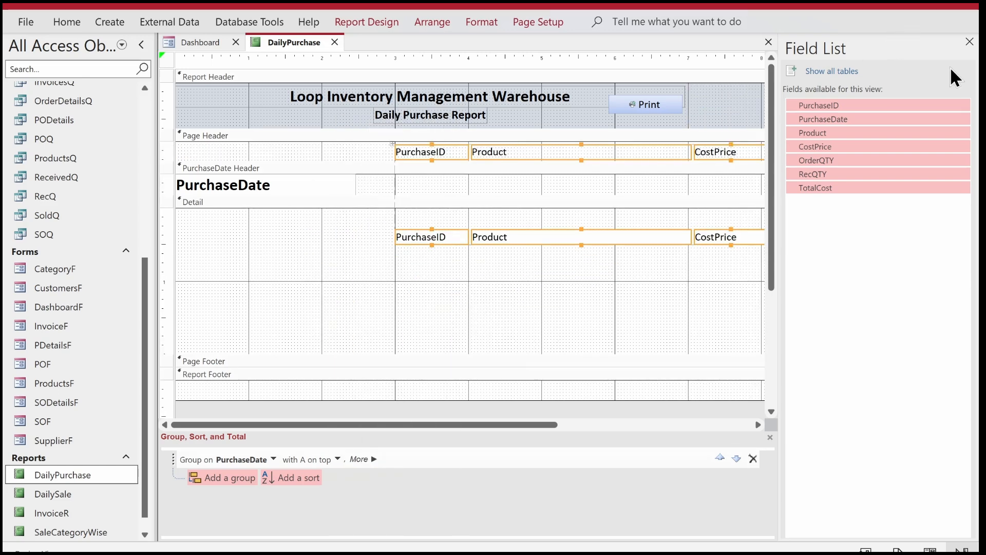
left_click(969, 41)
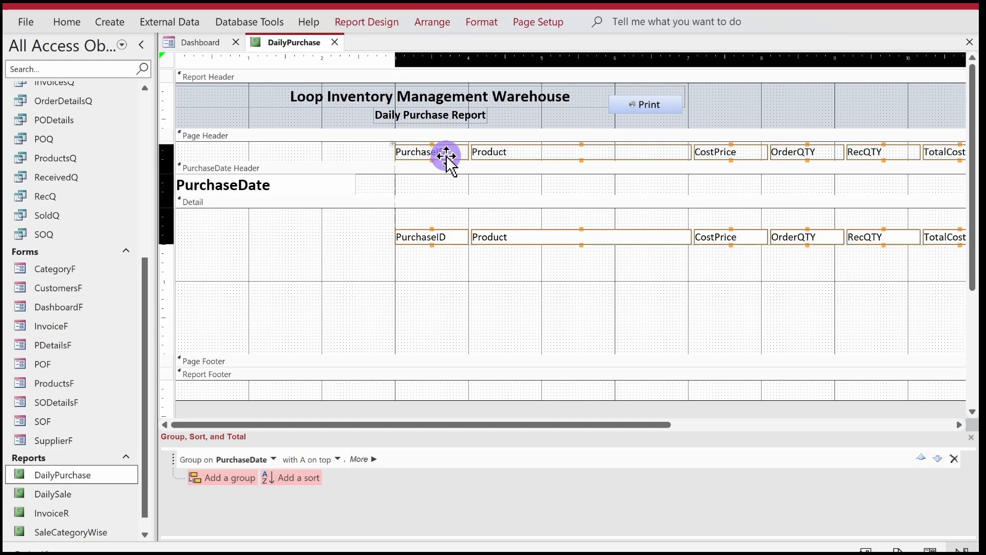
Move the tabular layout toward the report's left edge and raise its text boxes to the top of the Detail section.
left_click_drag(446, 159, 247, 159)
left_click_drag(757, 266, 219, 234)
left_click_drag(219, 234, 215, 213)
Change the PurchaseID column label in the Page Header to "Purchase ID".
left_click(238, 151)
left_click(238, 151)
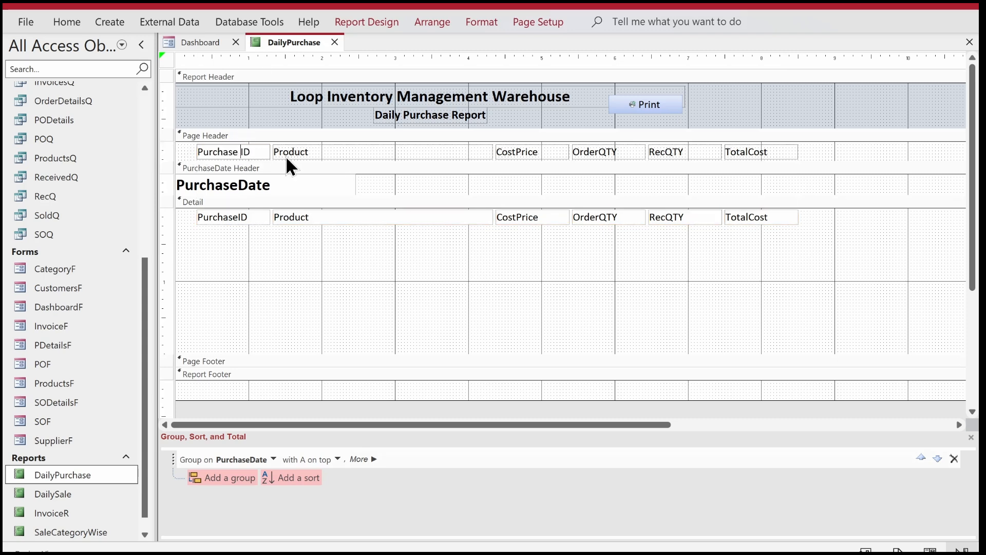
key("Return")
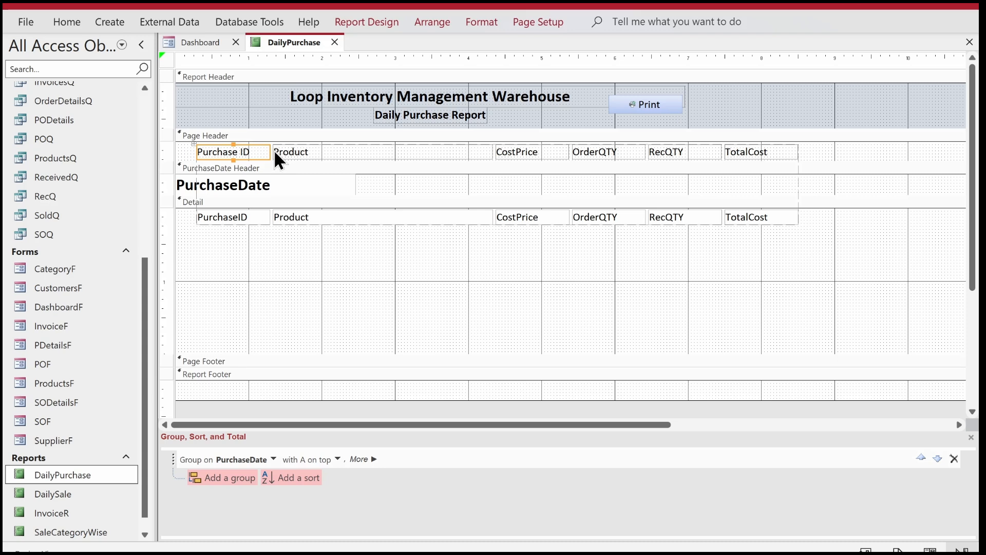
Narrow the Purchase ID column to fit its label and reduce the Product column to about 2.3 inches wide.
left_click_drag(269, 151, 249, 151)
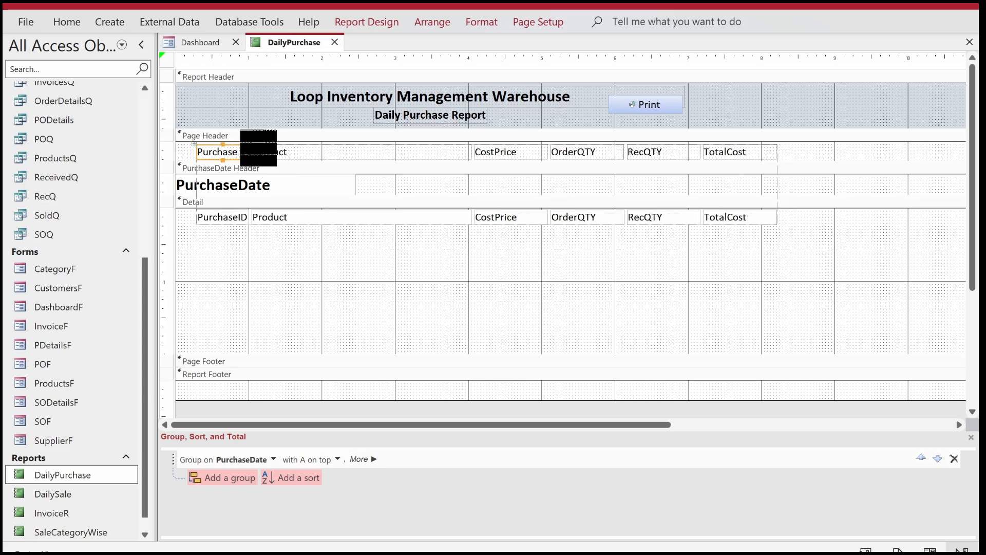
left_click(449, 149)
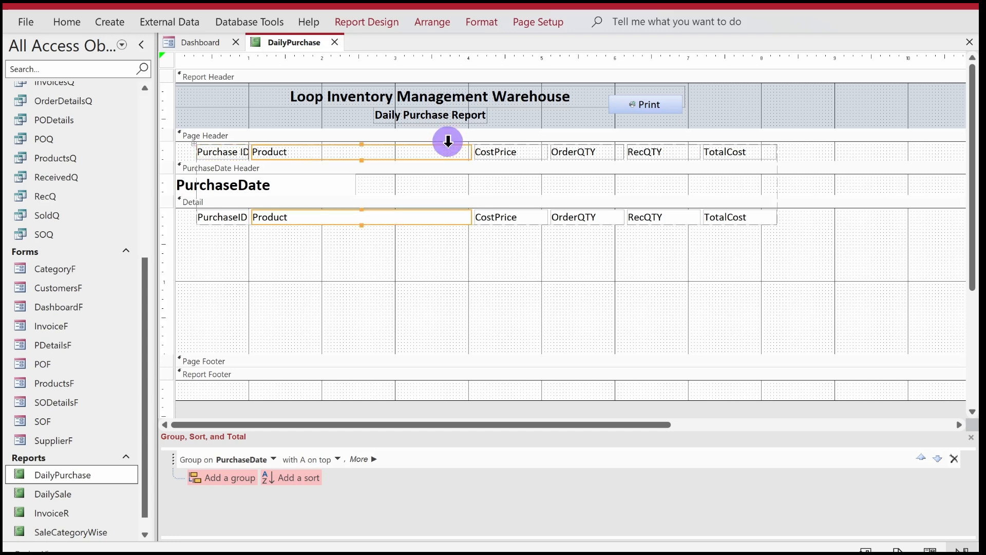
left_click_drag(469, 150, 423, 151)
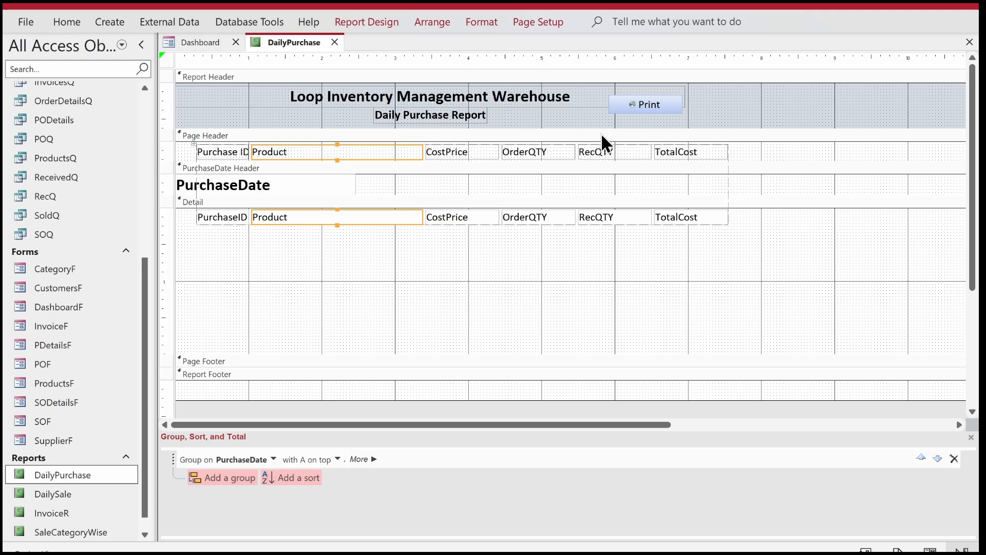
Set the width of the OrderQTY and RecQTY labels and text boxes to 0.7".
left_click_drag(615, 275, 530, 150)
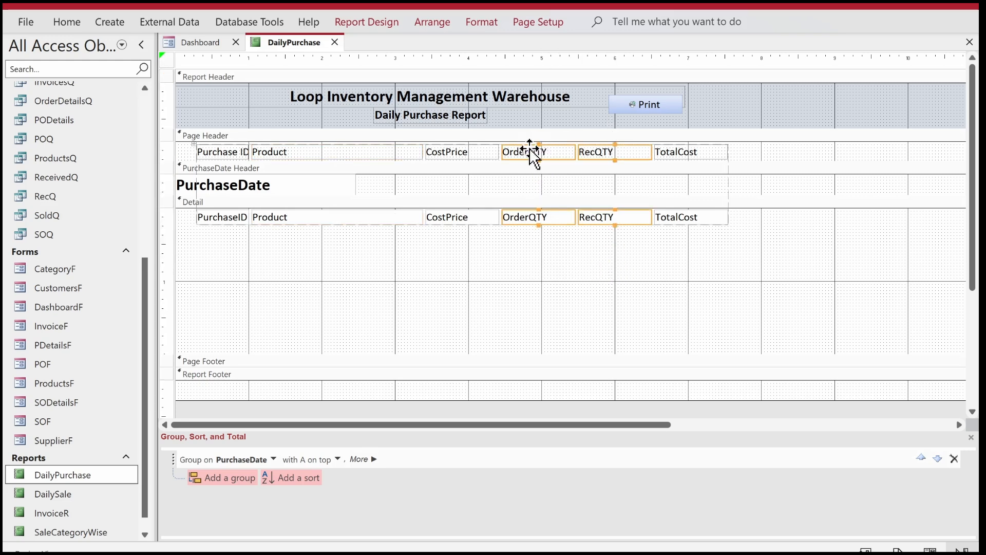
left_click(376, 25)
left_click(816, 59)
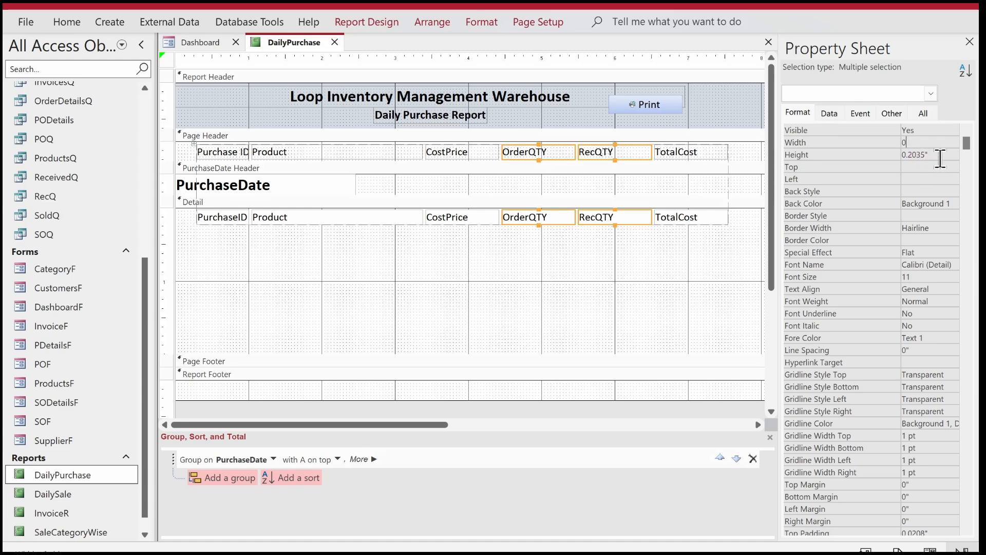
type("0.5")
key("Return")
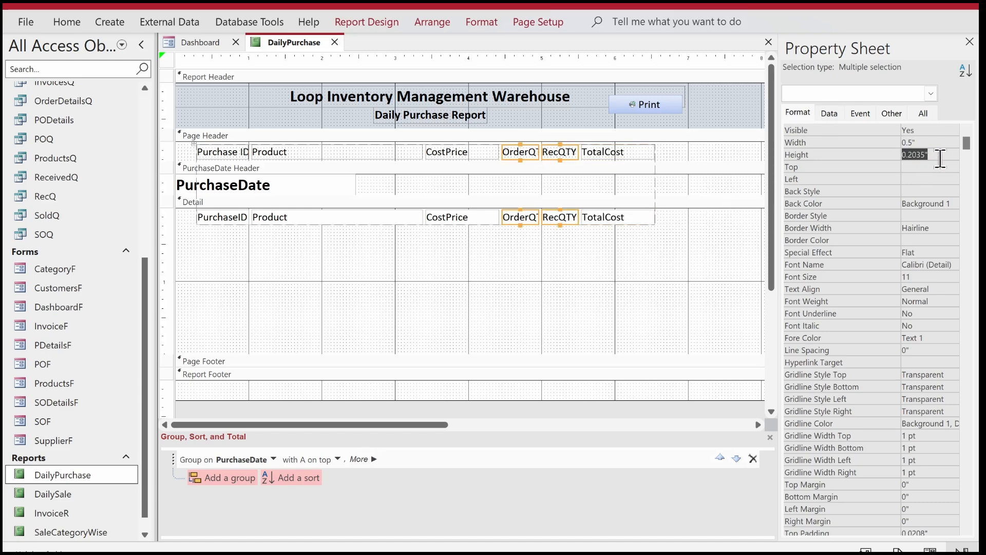
key("Up")
type("0.7")
key("Return")
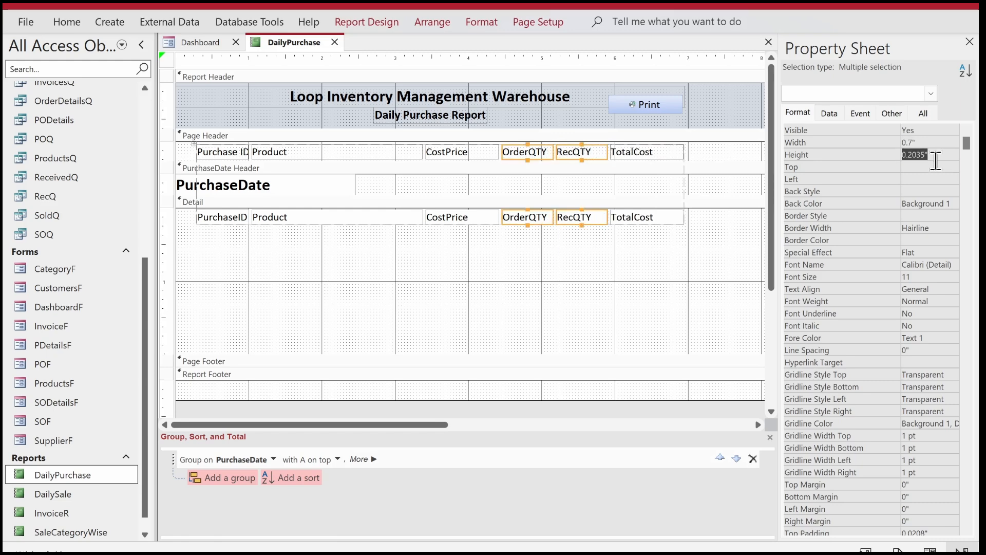
left_click(553, 229)
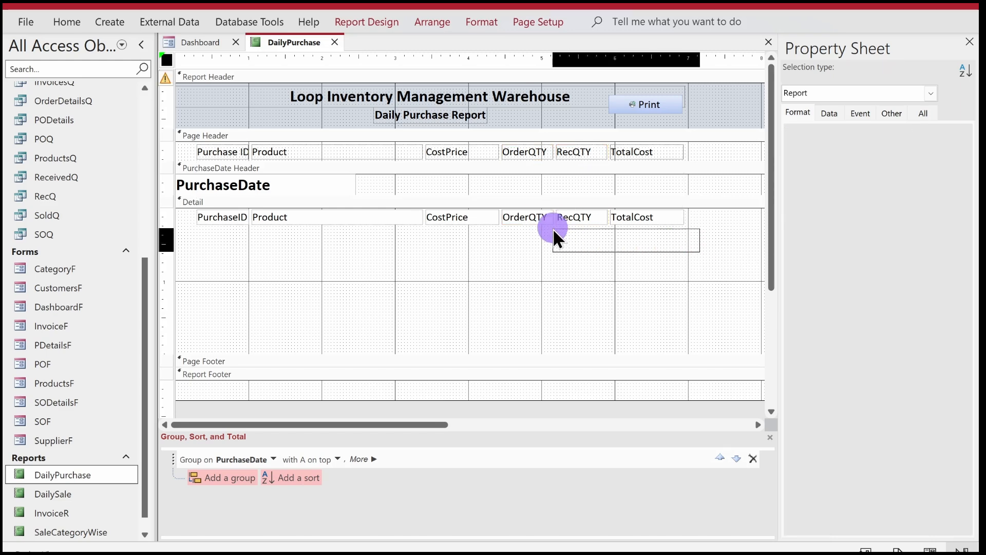
Make the outlines of all column labels and text boxes in the Page Header and Detail sections transparent.
left_click(552, 229)
left_click(196, 146)
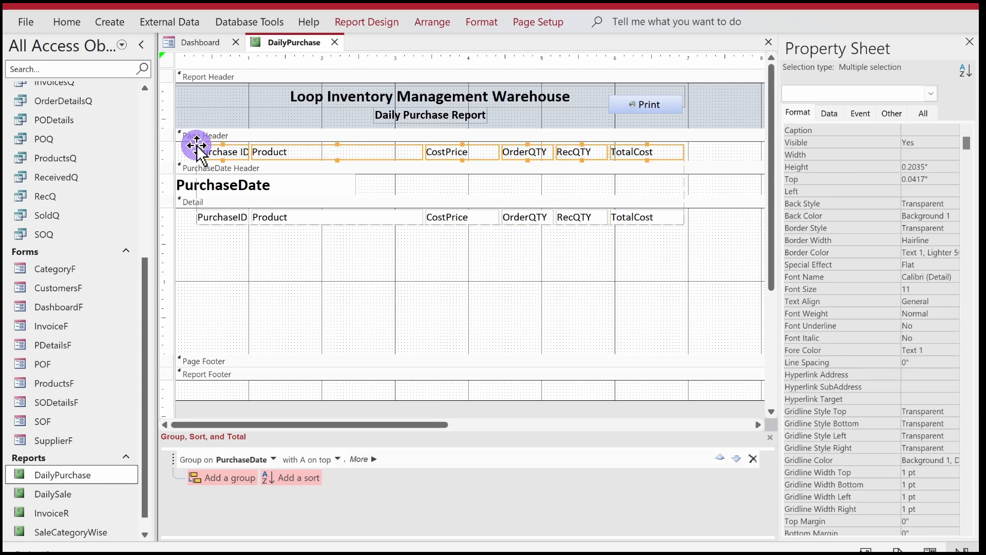
left_click(195, 143)
left_click(485, 24)
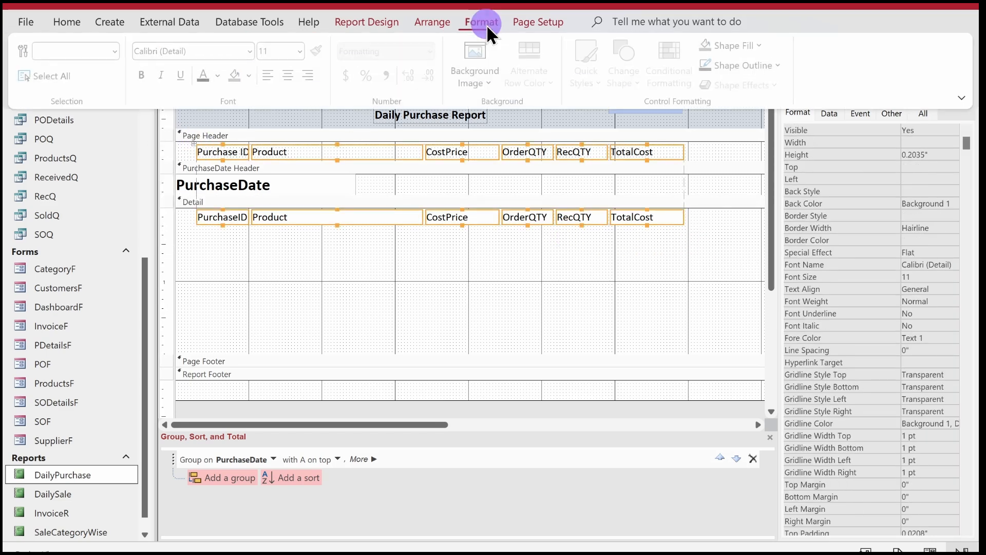
left_click(738, 63)
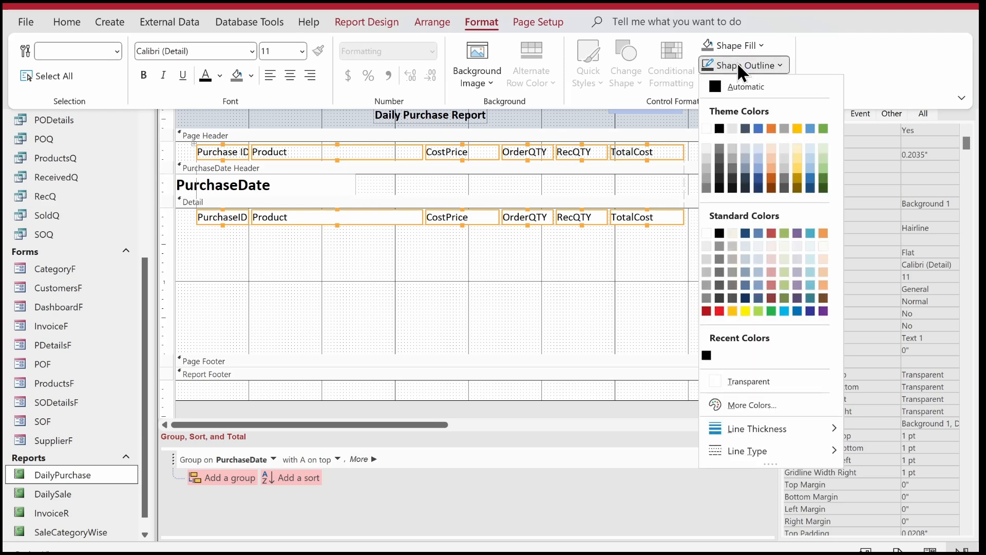
left_click(749, 382)
left_click(567, 263)
Make all the column labels in the Page Header bold.
left_click(712, 152)
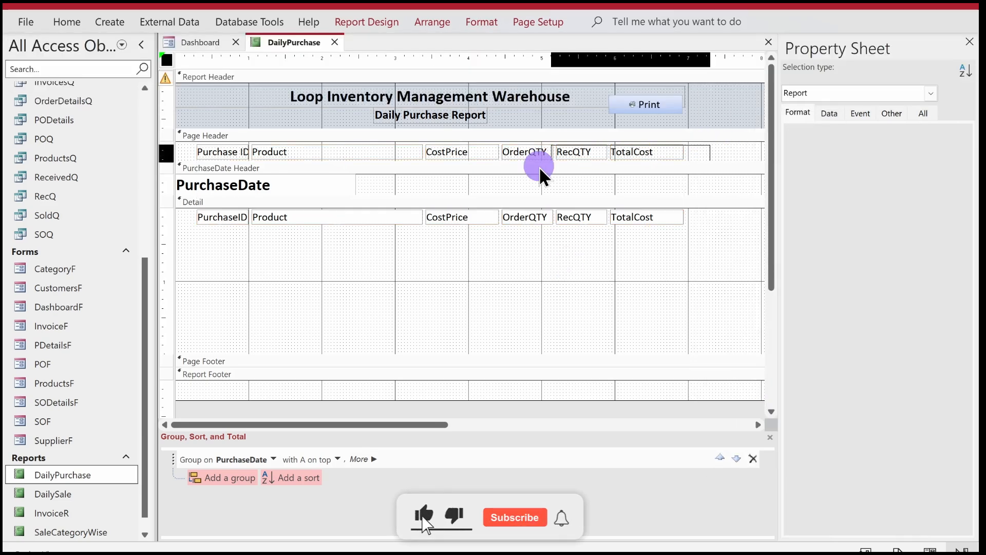
left_click(194, 146)
key("ctrl+b")
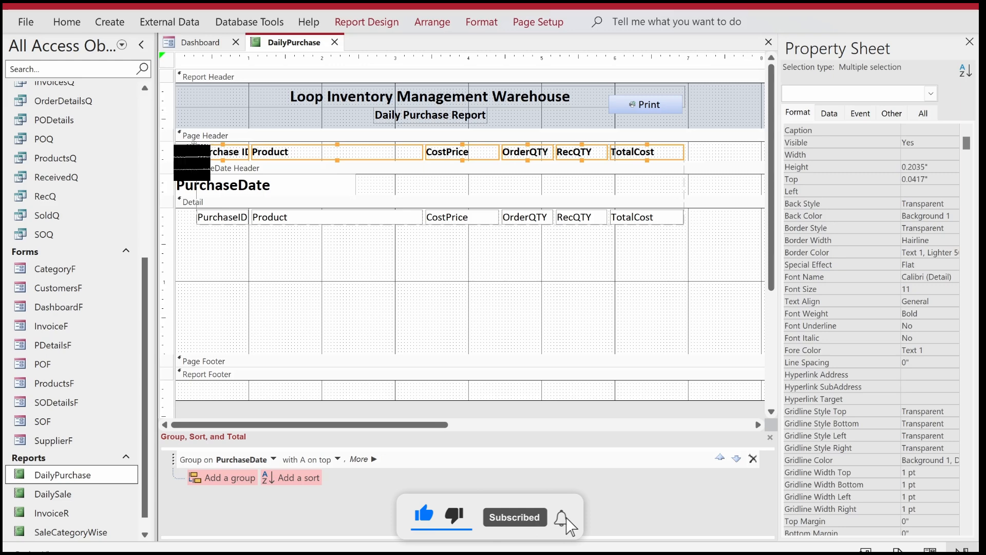
left_click(511, 245)
Change the CostPrice column label to "Cost Price" and widen the Purchase ID column leftward to about 0.83".
left_click(452, 151)
left_click(452, 151)
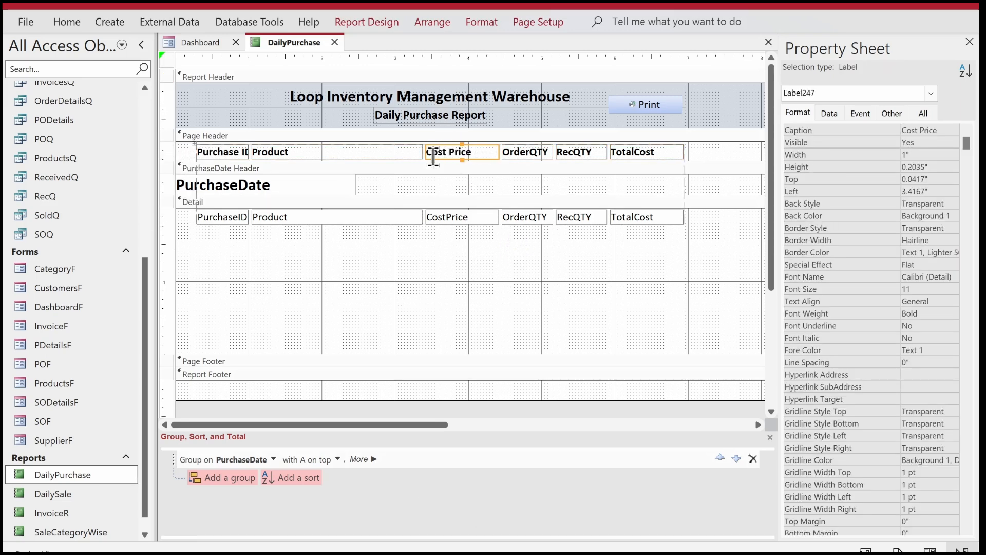
left_click(224, 142)
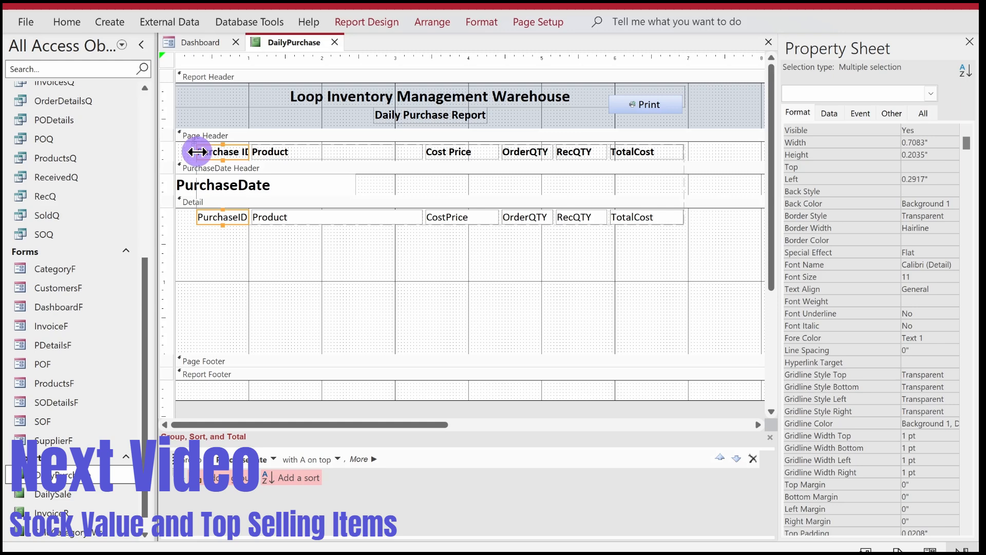
left_click_drag(197, 152, 187, 151)
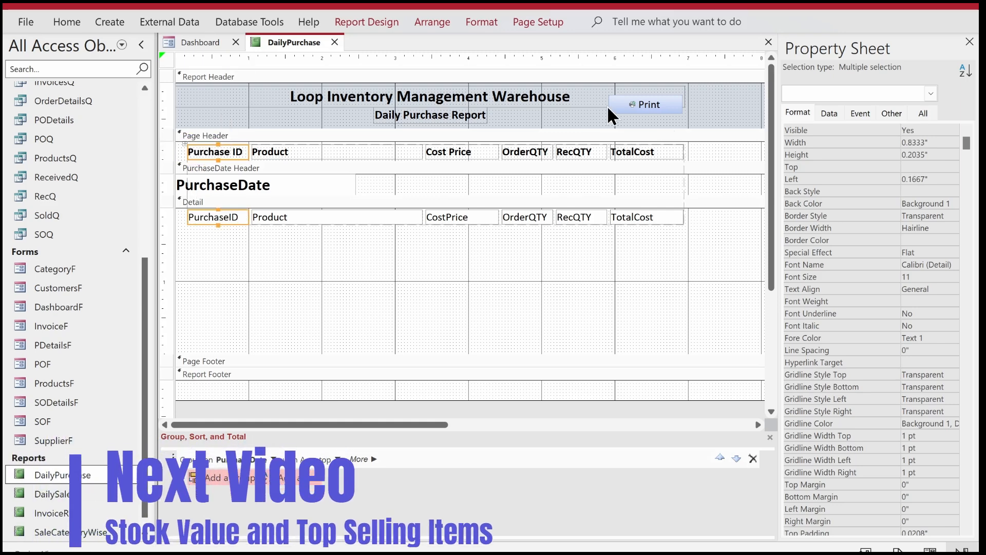
Change the remaining Page Header labels to "Total Cost", "Order QTY" and "Rec QTY".
left_click(627, 154)
left_click(633, 152)
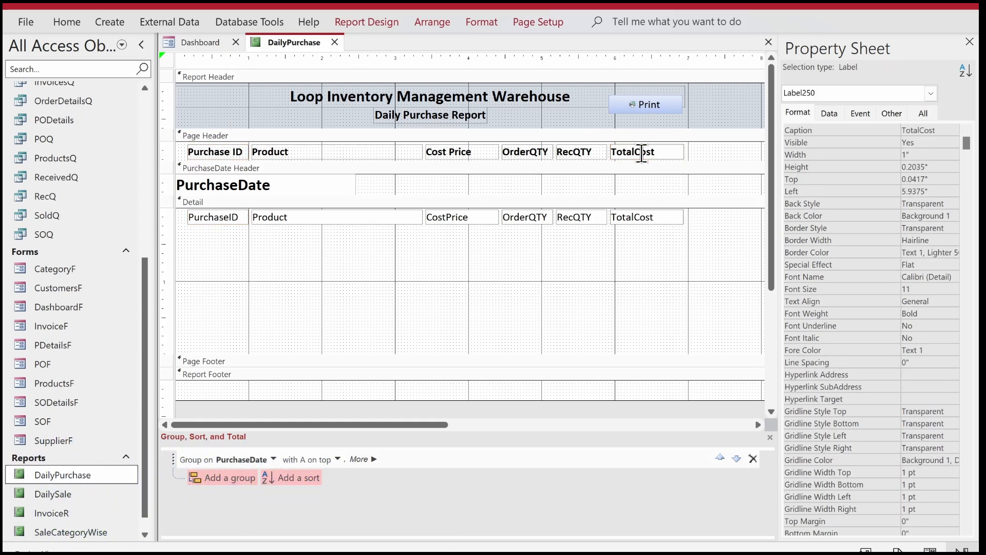
left_click(535, 150)
left_click(530, 151)
left_click(577, 155)
left_click(575, 152)
key("Return")
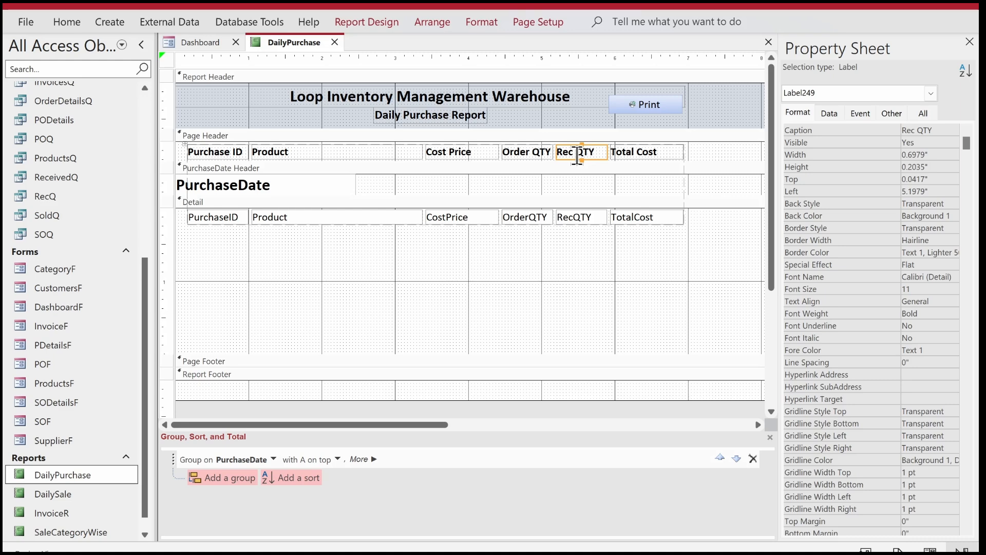
Center the text of the Cost Price, Order QTY, Rec QTY and Total Cost labels and their text boxes.
left_click_drag(685, 234, 447, 149)
left_click(77, 23)
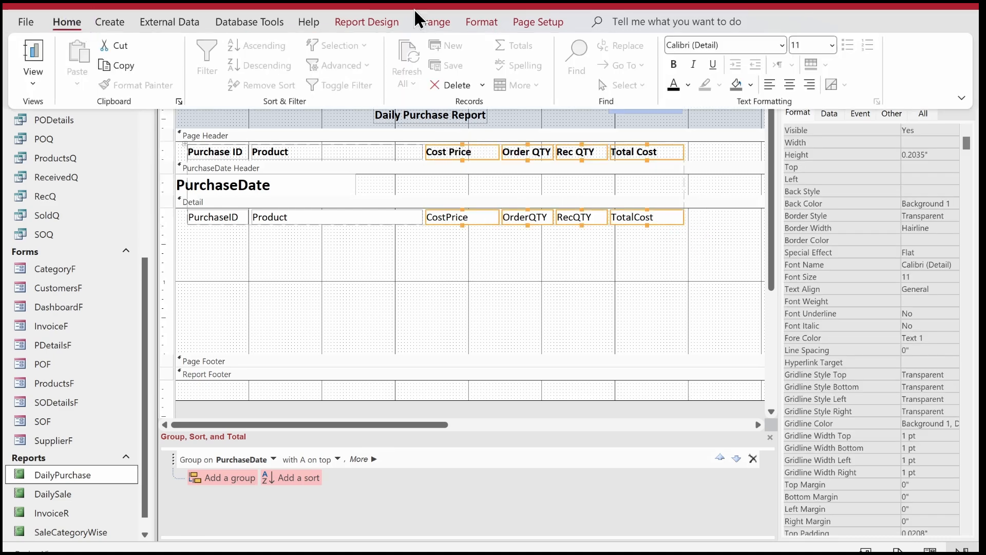
left_click(789, 83)
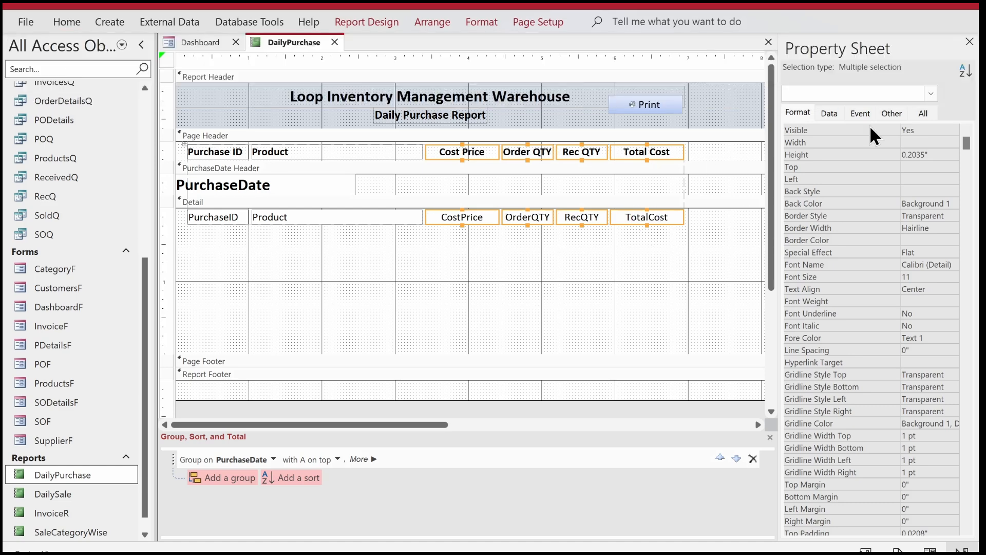
left_click(968, 135)
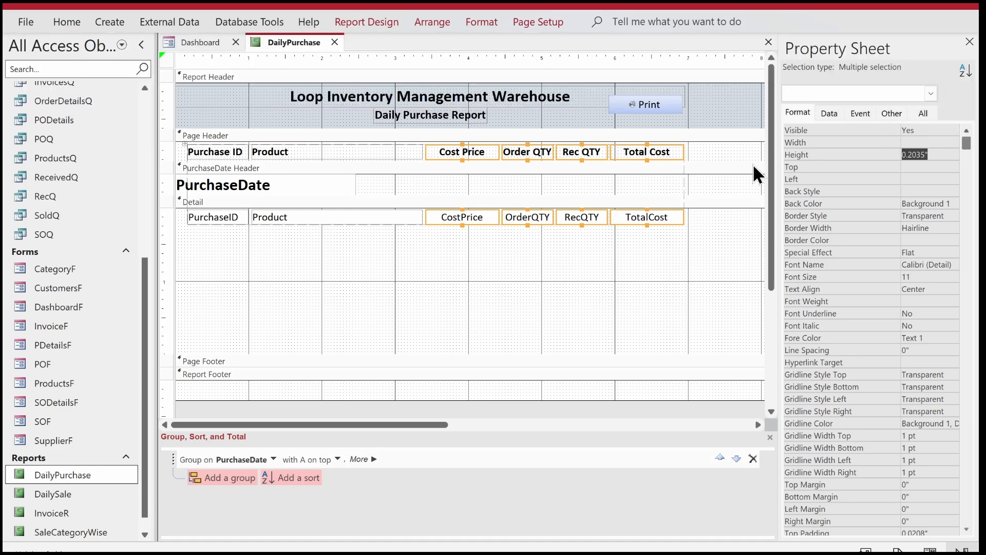
left_click(627, 245)
Format the CostPrice and TotalCost text boxes in the Detail section as Standard with 1 decimal place.
left_click(662, 217)
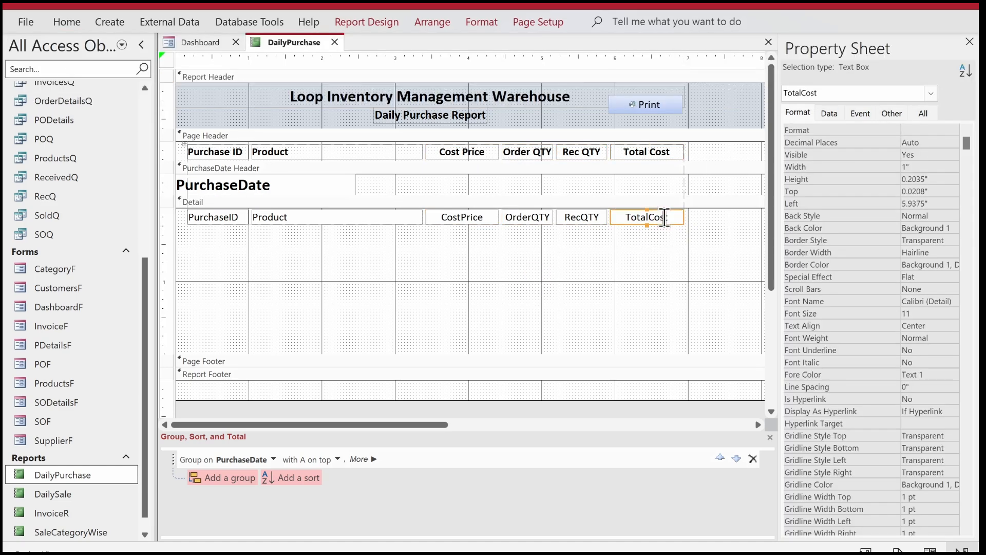
left_click(462, 220, "shift")
left_click(903, 127)
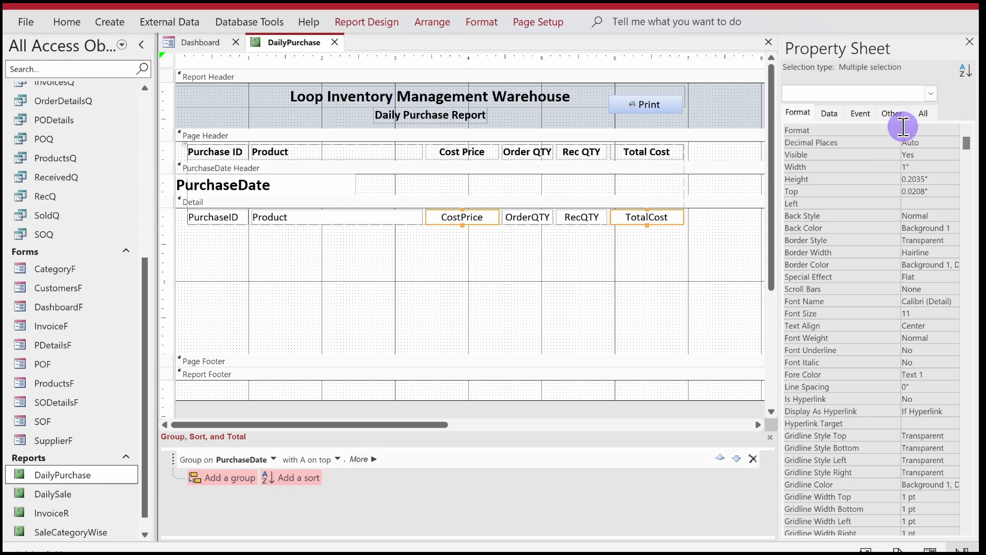
type("st")
key("Return")
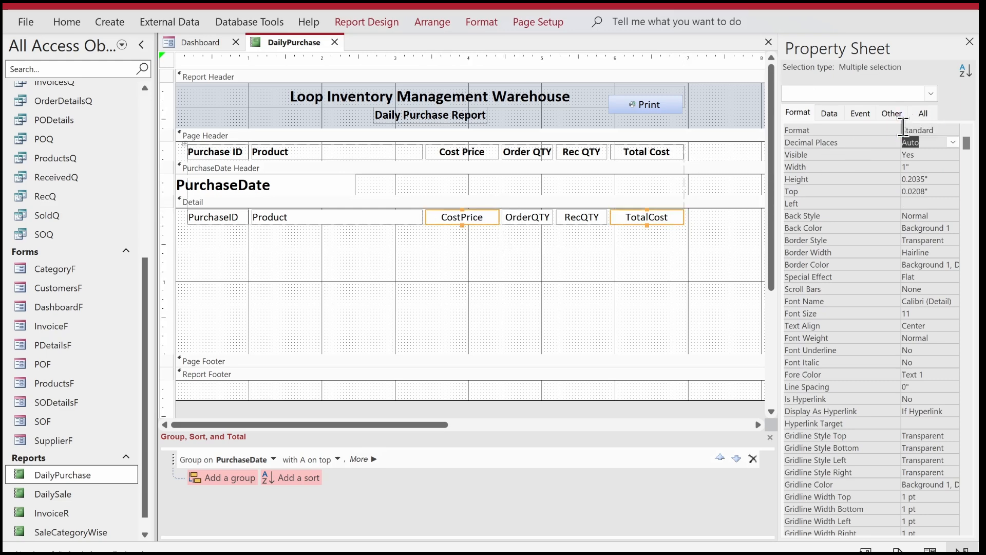
type("1")
key("Return")
left_click(613, 272)
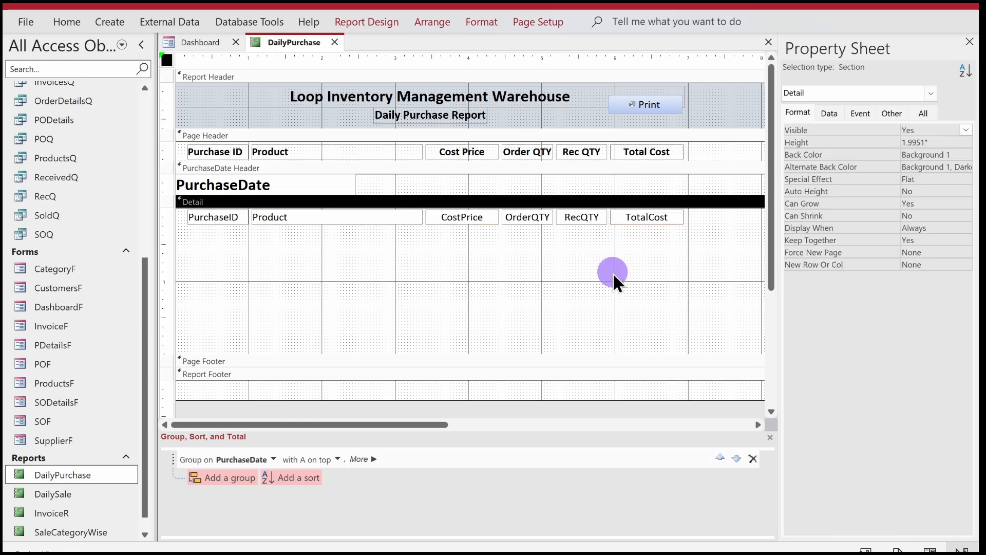
Reduce the report width to about 6.96" so it ends at the right edge of the Total Cost column.
left_click_drag(438, 425, 679, 425)
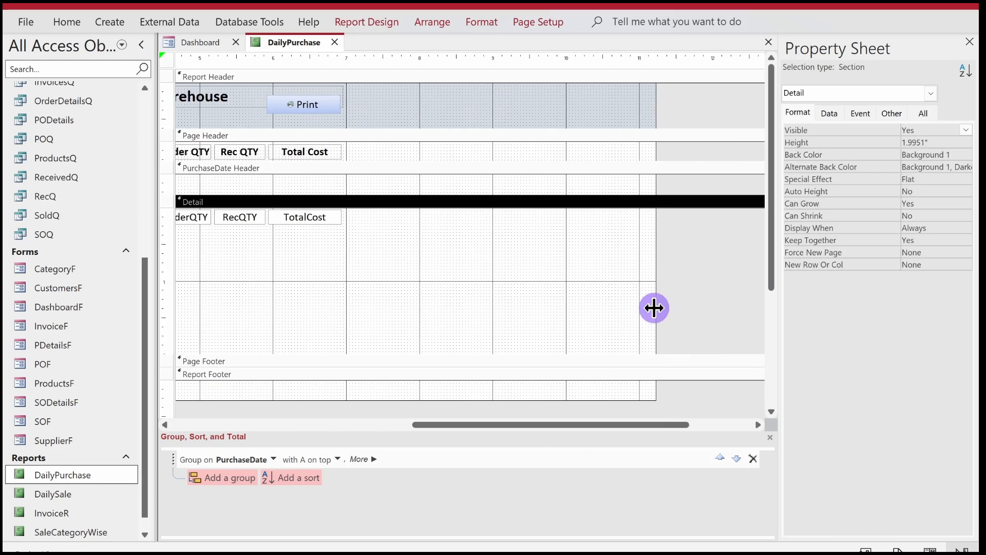
left_click_drag(654, 308, 342, 272)
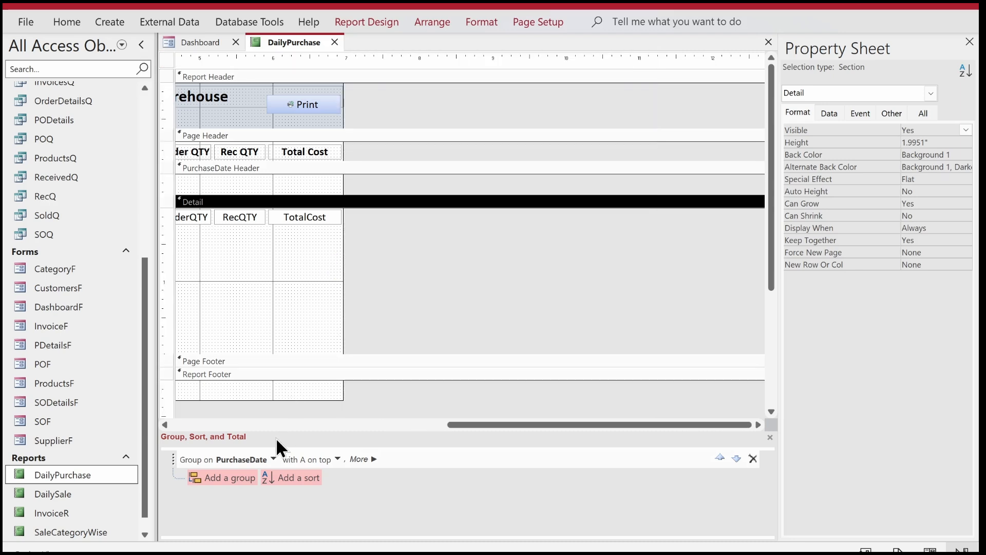
left_click(277, 424)
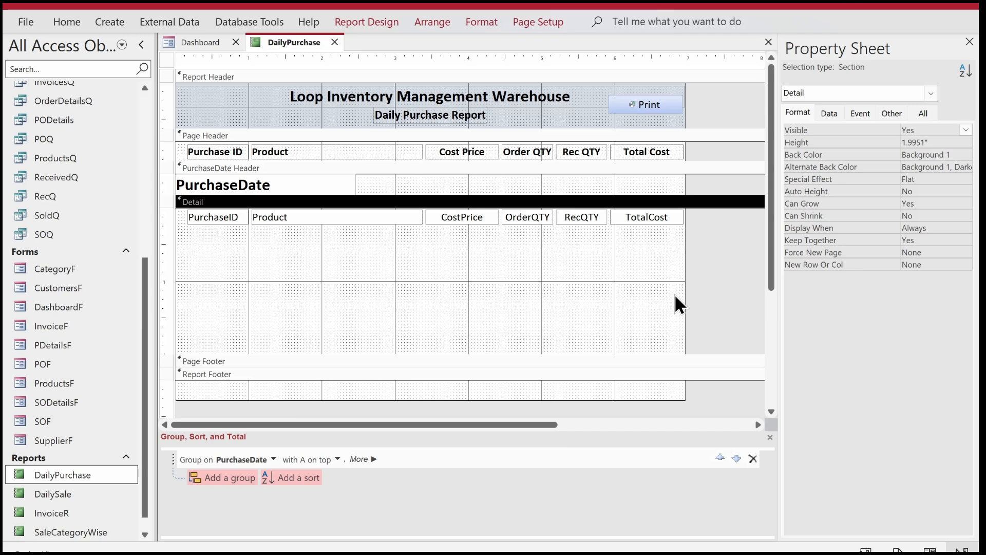
Set the height of all the Detail section text boxes to 0.3".
left_click_drag(678, 235, 216, 213)
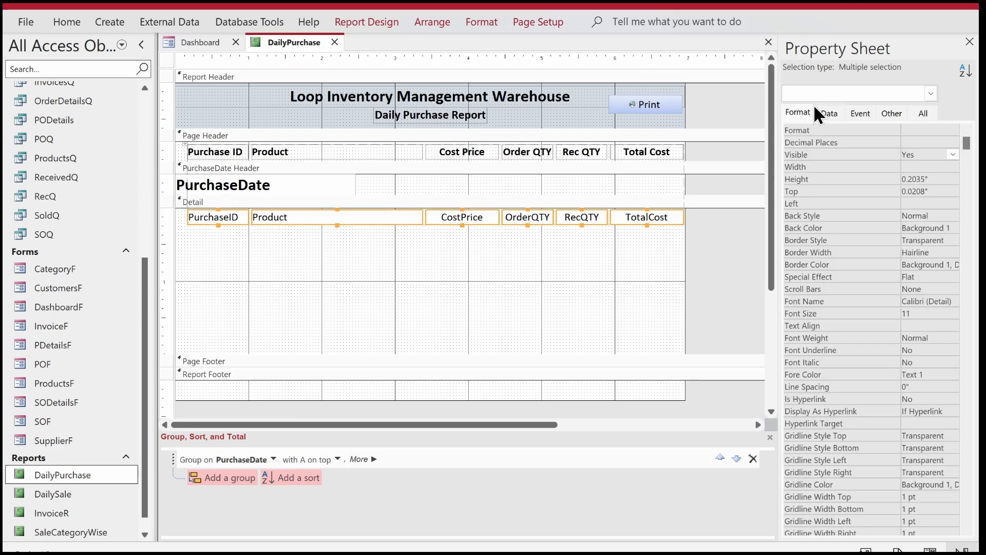
left_click(970, 141)
left_click_drag(901, 126, 871, 128)
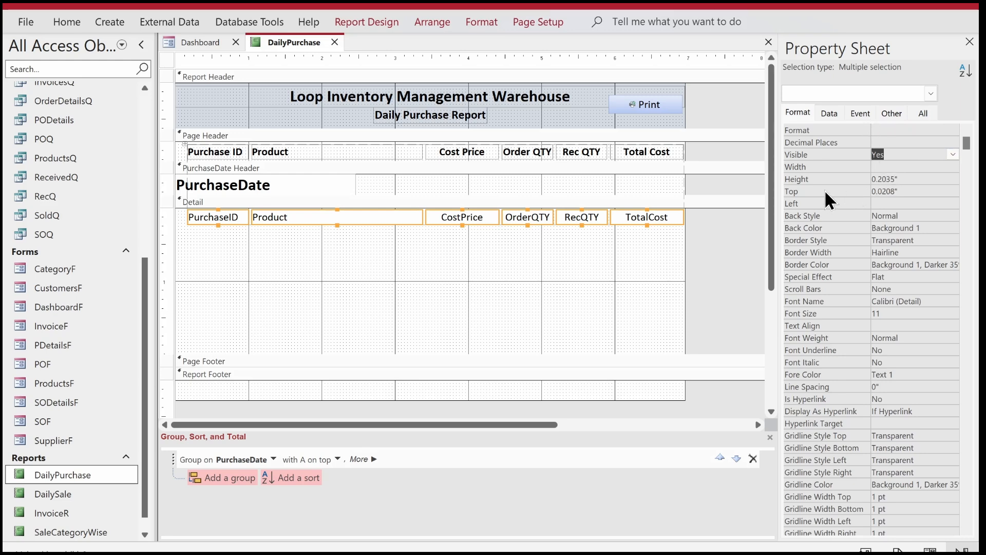
left_click(896, 178)
key("BackSpace")
key("BackSpace")
type("3")
key("Return")
Set the top margin of all the Detail section text boxes to 0.05".
key("Down")
key("Down")
key("Down")
key("Down")
key("Down")
key("Down")
key("Down")
key("Down")
key("Down")
key("Down")
key("Down")
key("Down")
key("Down")
key("Down")
key("Down")
key("Down")
key("Down")
key("Down")
key("Down")
key("Down")
key("Up")
key("Up")
key("Up")
type("0.05")
key("Return")
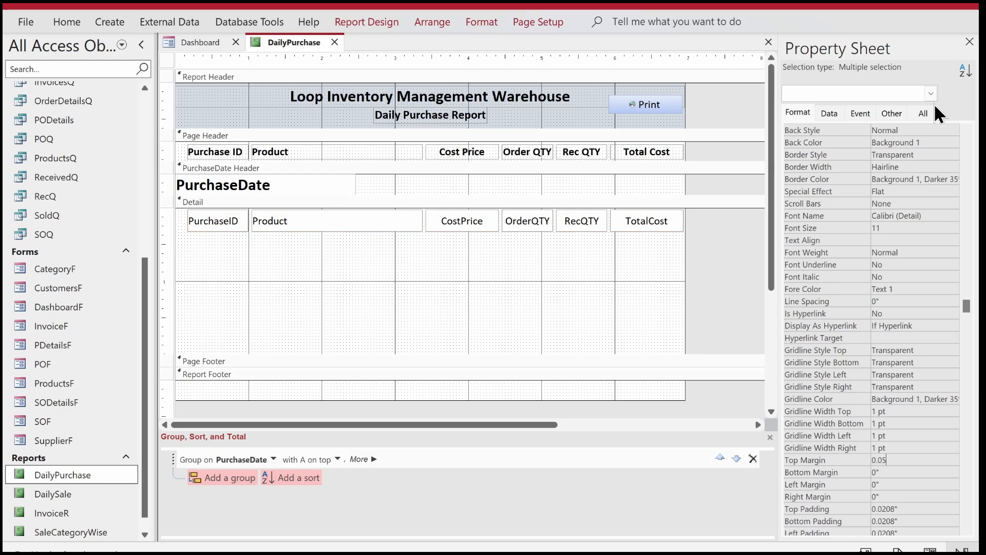
left_click(464, 296)
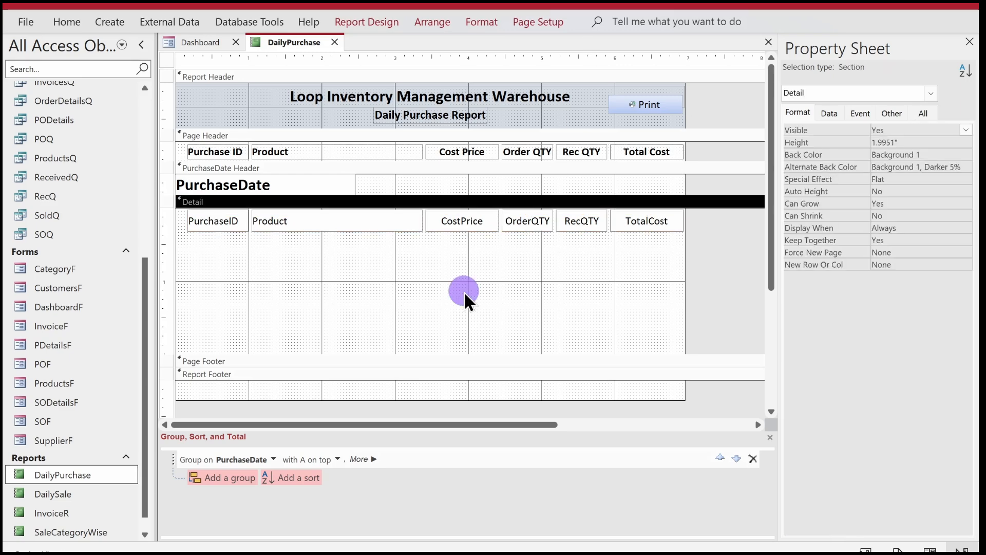
Draw a horizontal line about 6.75" long directly beneath the Detail section's text boxes.
left_click(365, 23)
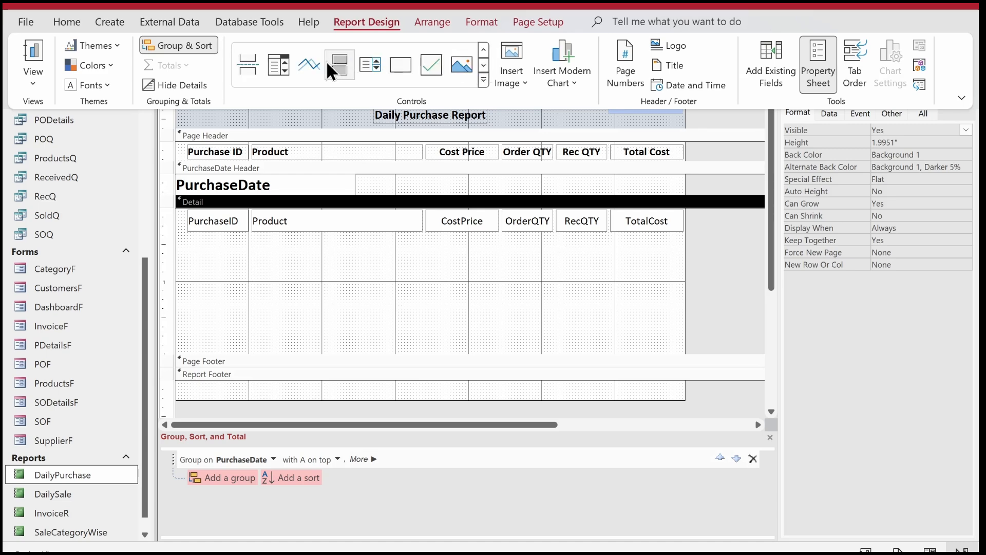
left_click(329, 63)
mouse_move(188, 234)
left_mouse_down()
mouse_move(700, 234)
mouse_move(683, 232)
left_mouse_up()
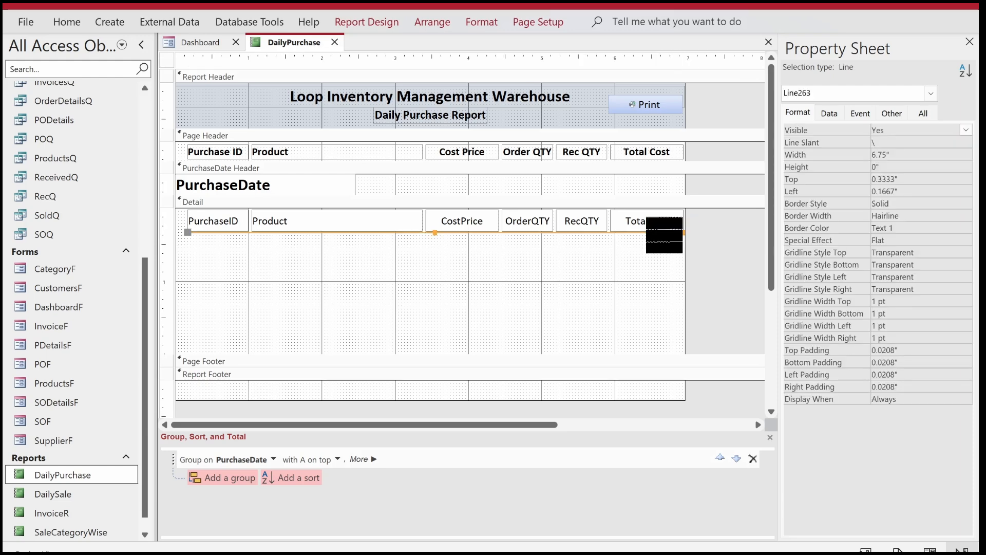
Shrink the Detail section's height so it ends just below the line under the text boxes.
left_click(411, 352)
left_click_drag(430, 329, 434, 226)
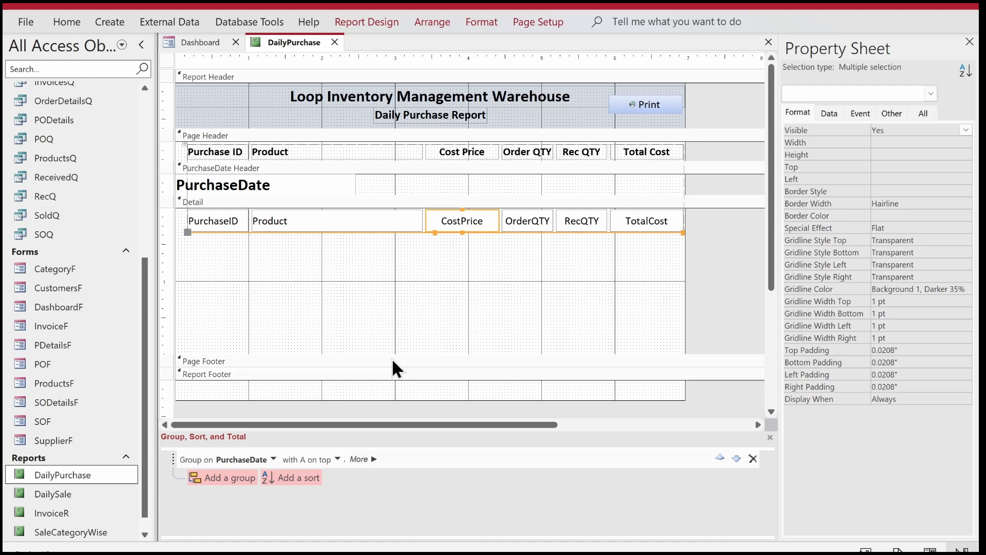
left_click_drag(392, 354, 387, 234)
left_click(495, 307)
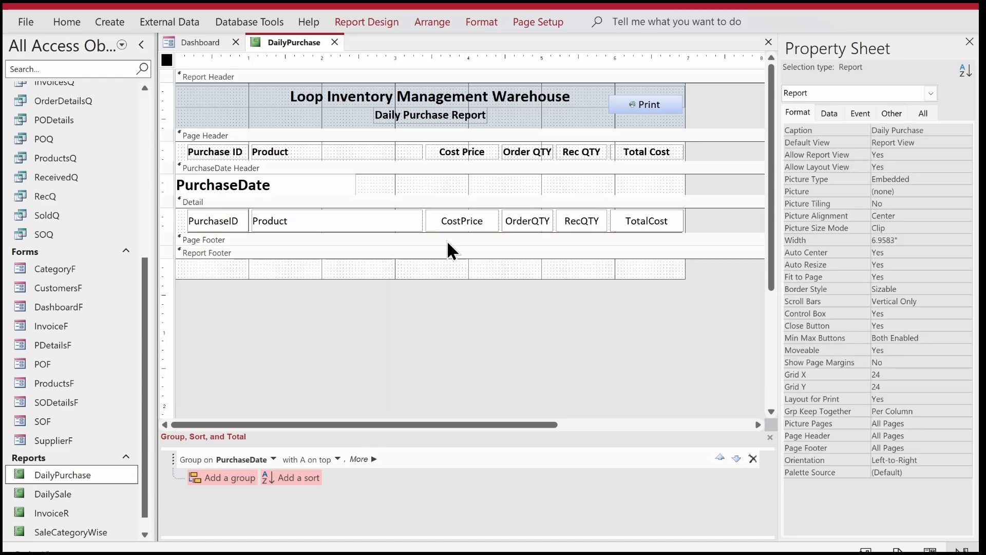
Add a Sum total for the CostPrice text box in the Detail section.
left_click(464, 219)
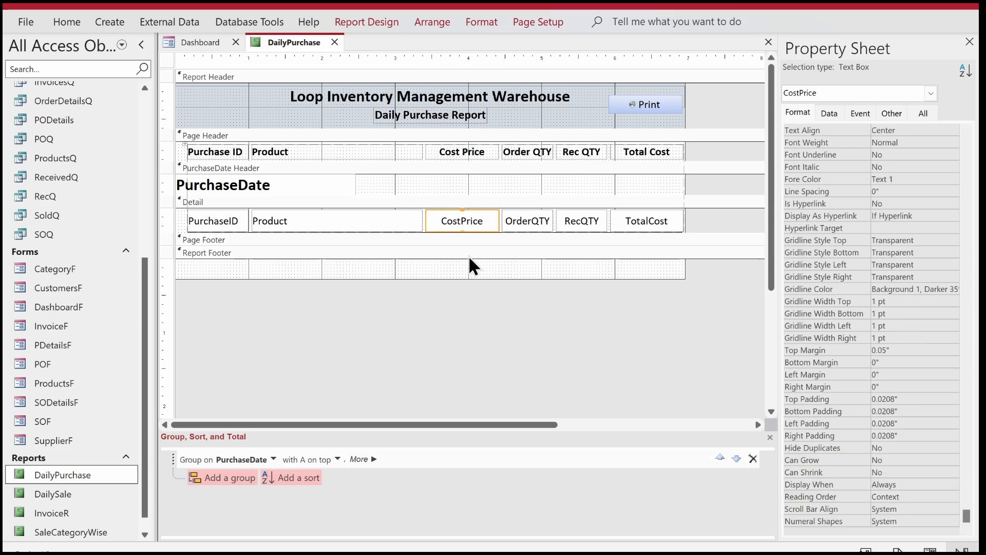
left_click(531, 221, "shift")
left_click(476, 309)
left_click(463, 219)
left_click(375, 15)
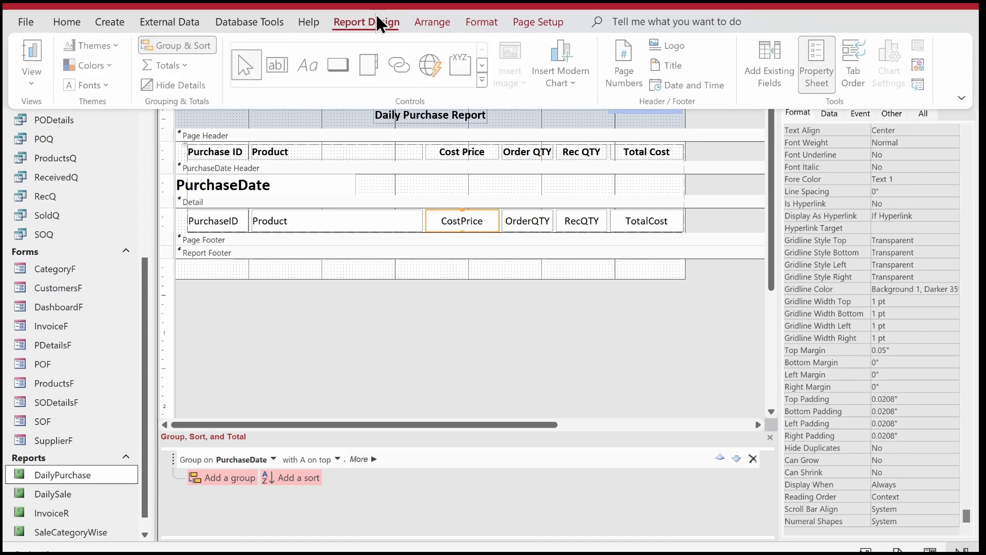
left_click(173, 64)
left_click(174, 79)
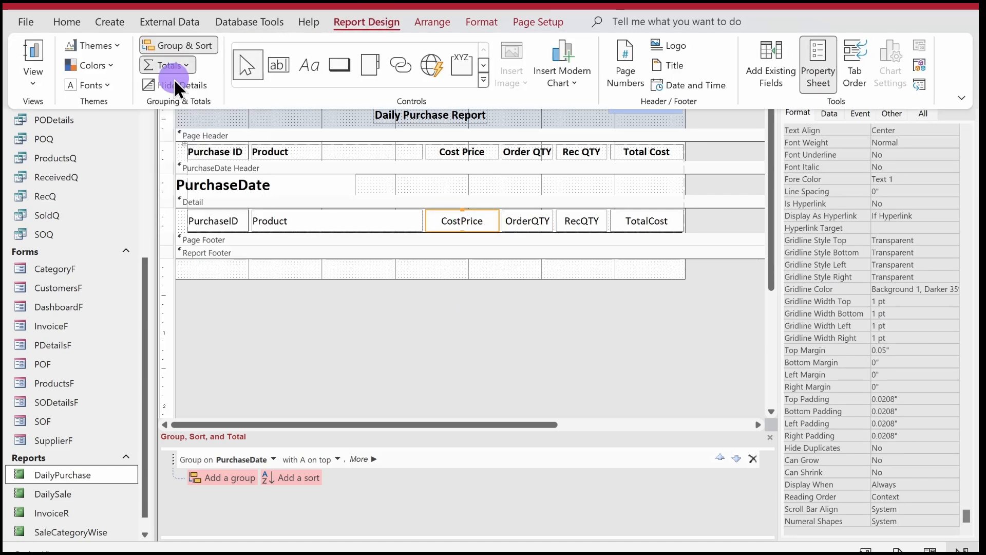
Add Sum totals for the OrderQTY and RecQTY text boxes in the Detail section.
left_click(536, 230)
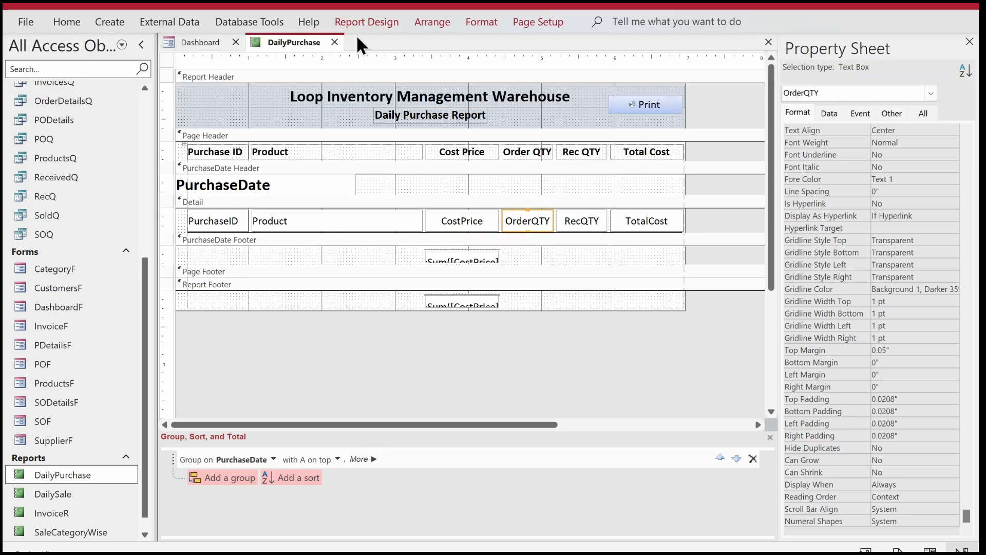
left_click(364, 23)
left_click(163, 68)
left_click(168, 82)
left_click(582, 222)
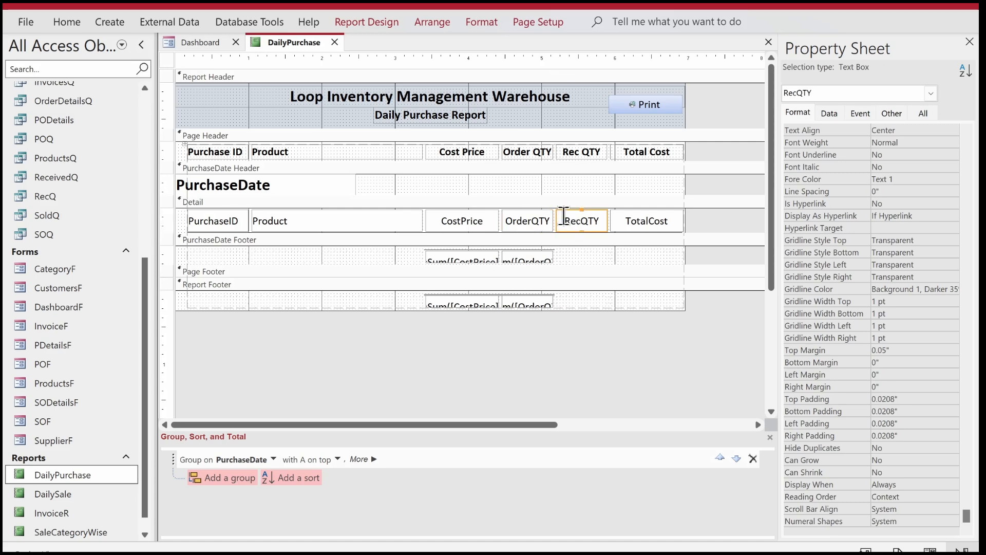
left_click(346, 21)
left_click(187, 66)
left_click(184, 83)
Add a Sum total for the TotalCost text box in the Detail section.
left_click(630, 218)
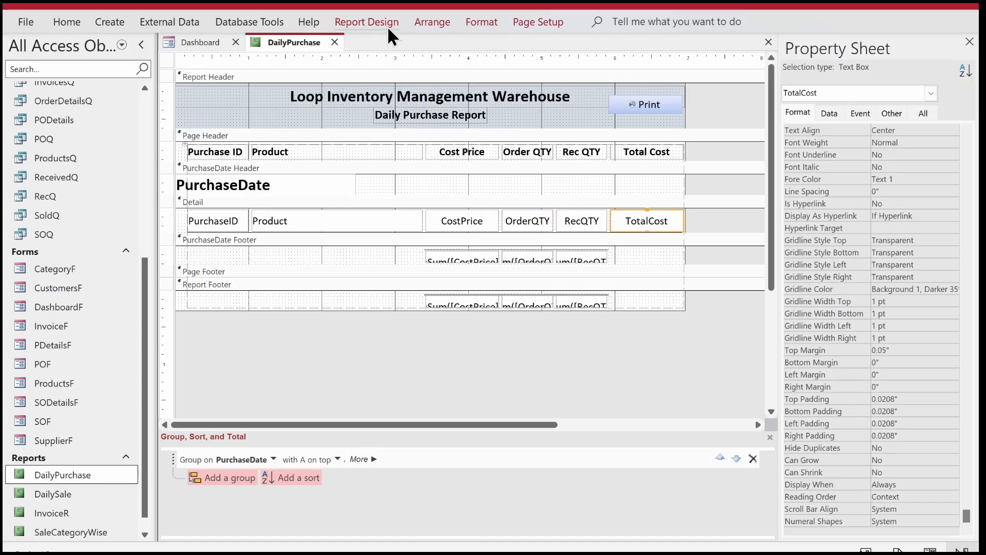
left_click(383, 24)
left_click(159, 63)
left_click(175, 85)
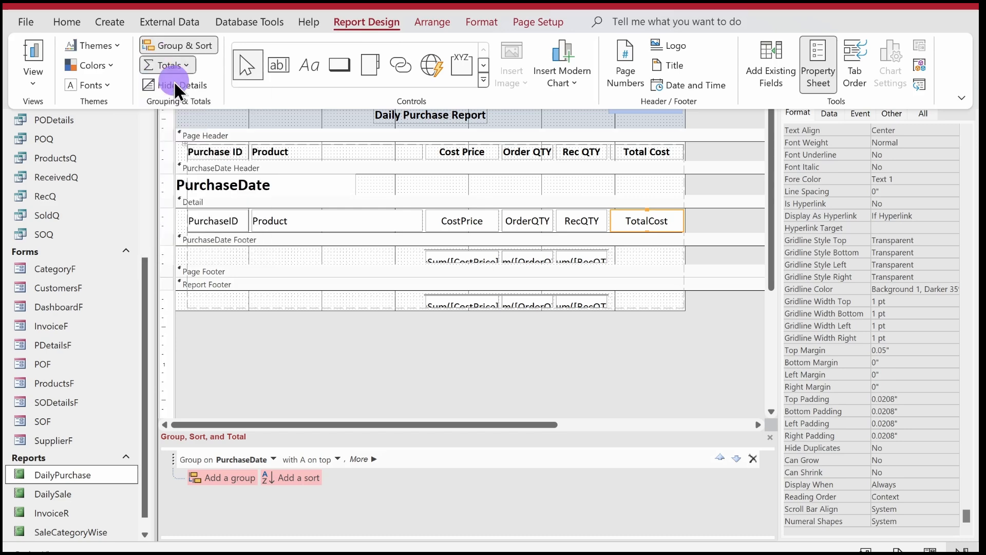
Delete the Sum text boxes and the leftover line cells from the PurchaseDate Footer and collapse that section.
left_click(711, 245)
left_click(726, 248)
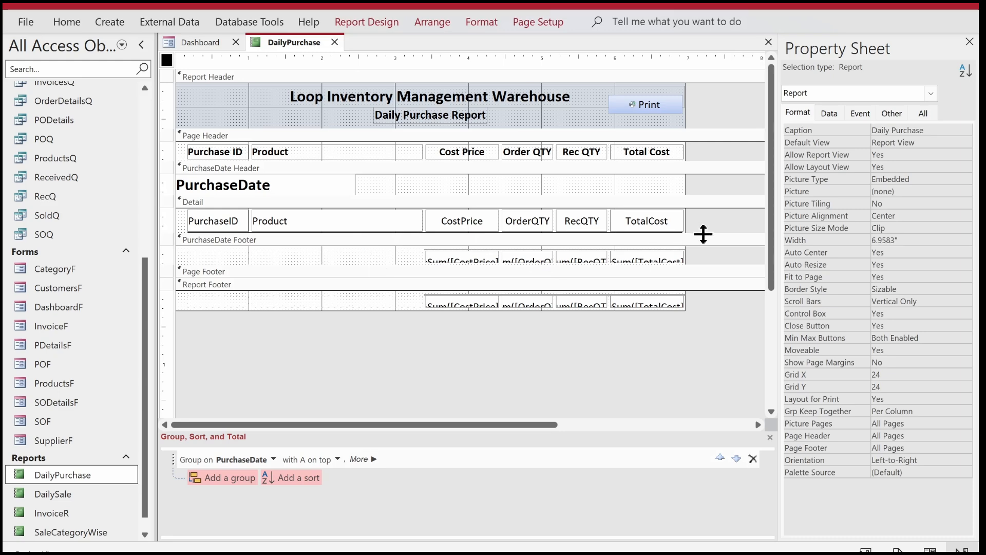
left_click_drag(704, 253, 380, 256)
key("Delete")
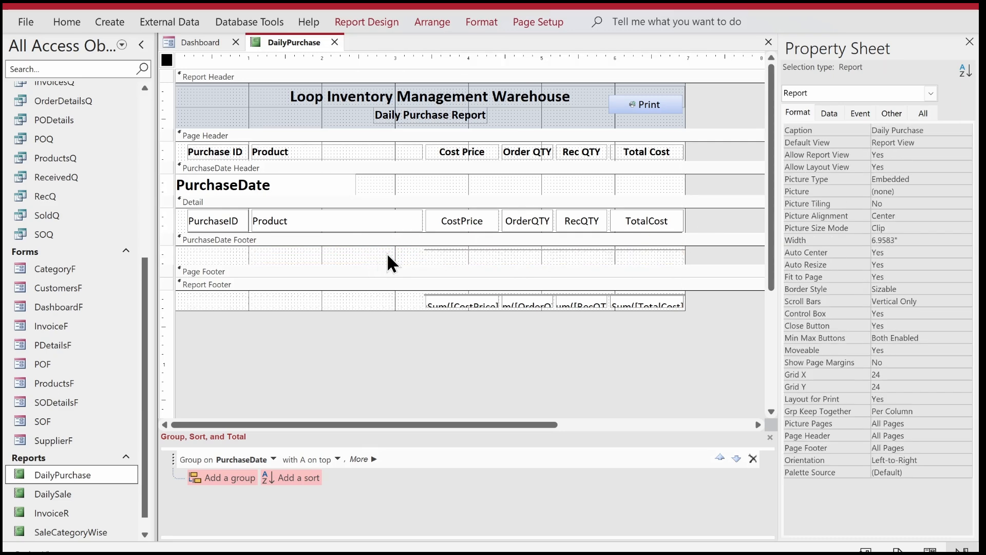
left_click_drag(695, 252, 399, 229)
key("Delete")
Make the Sum totals in the Report Footer bold and increase the section's height slightly.
left_click_drag(656, 290, 463, 268)
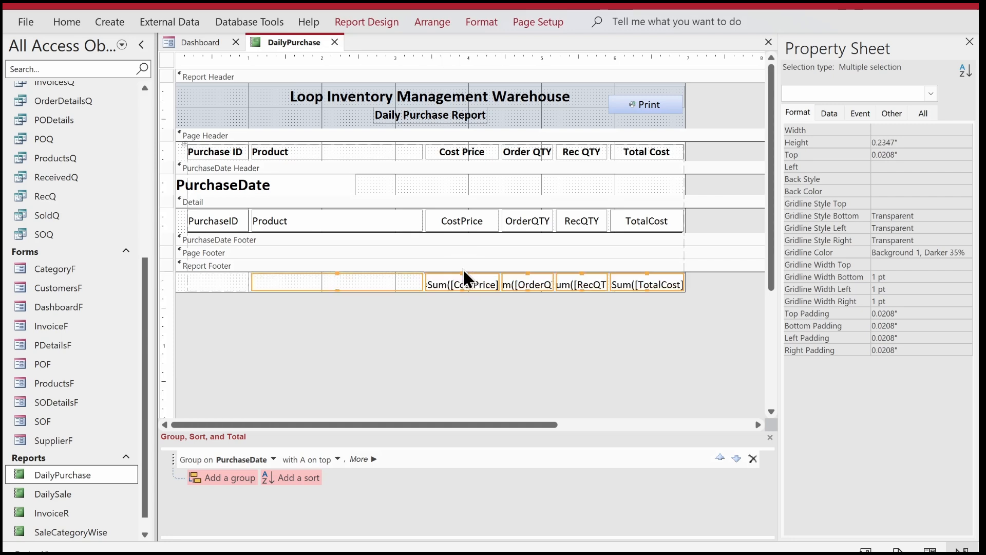
key("ctrl+b")
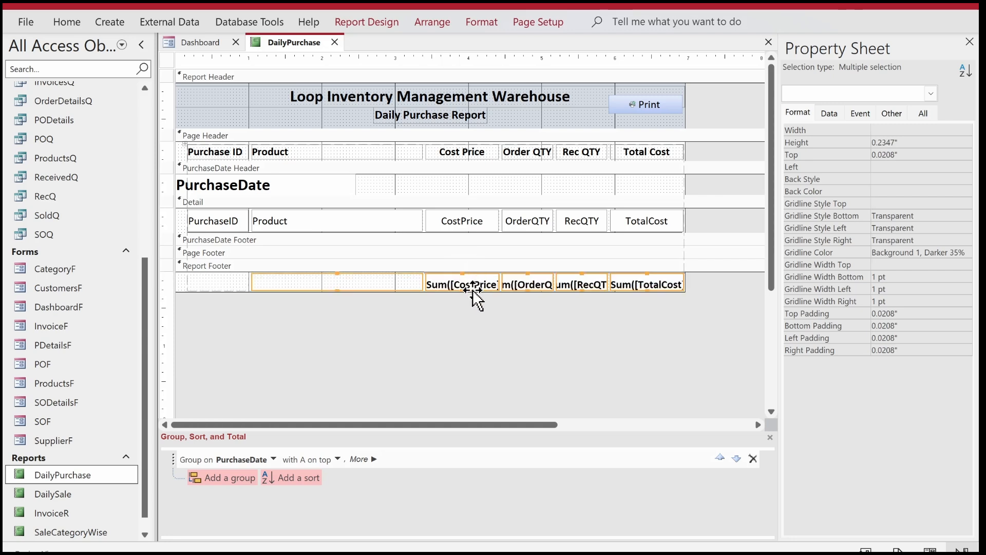
left_click_drag(462, 291, 462, 298)
left_click(655, 323)
Set Gridline Style Top to Transparent for the four Sum text boxes in the Report Footer.
left_click_drag(710, 310, 430, 265)
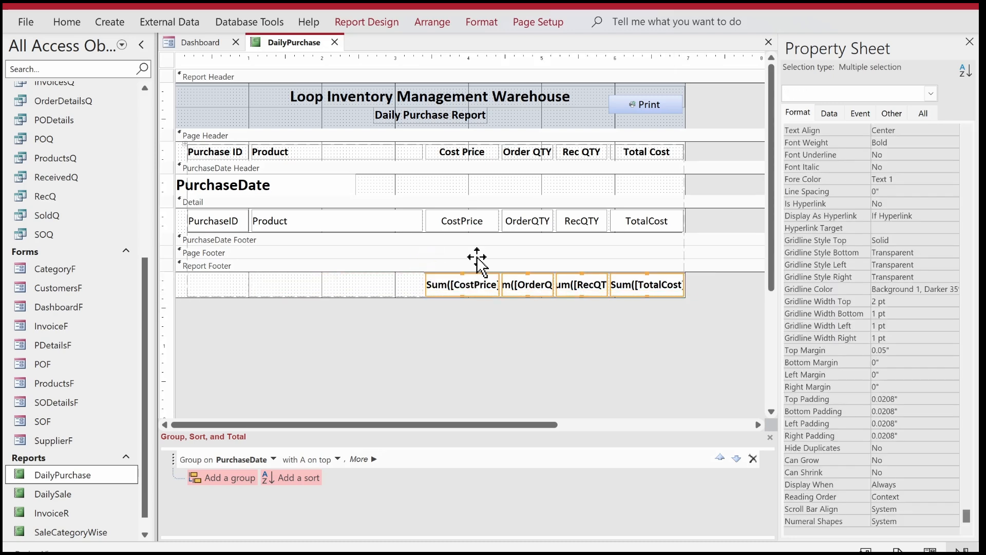
double_click(908, 240)
type("Transparent")
key("Return")
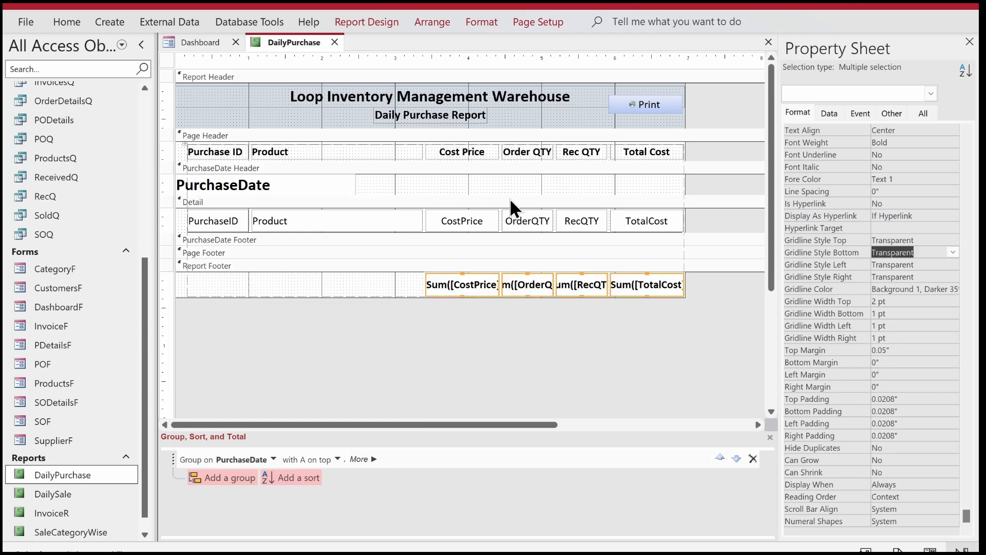
Give the PurchaseDate text box in the PurchaseDate Header a transparent outline and left-align its text.
right_click(292, 48)
left_click(201, 177)
left_click(206, 179)
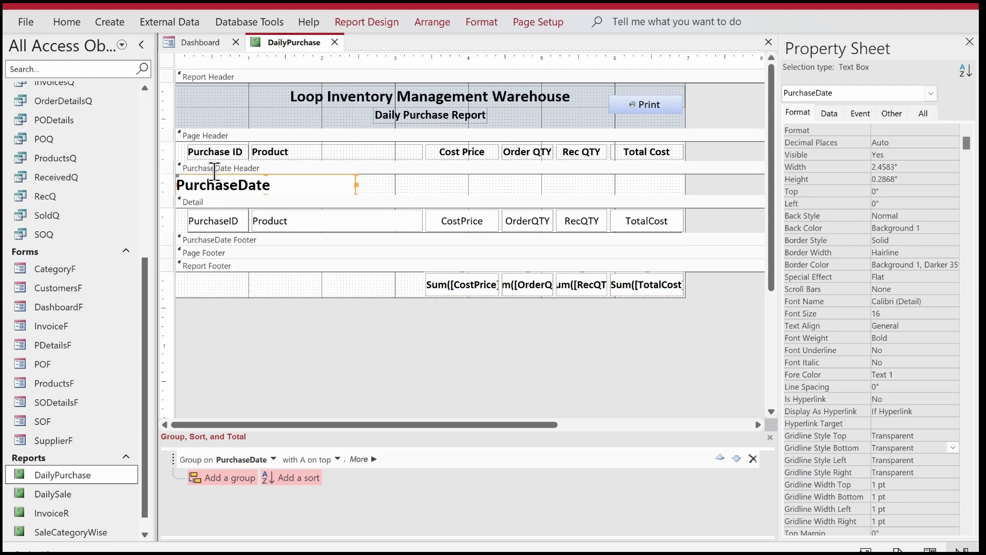
left_click(473, 20)
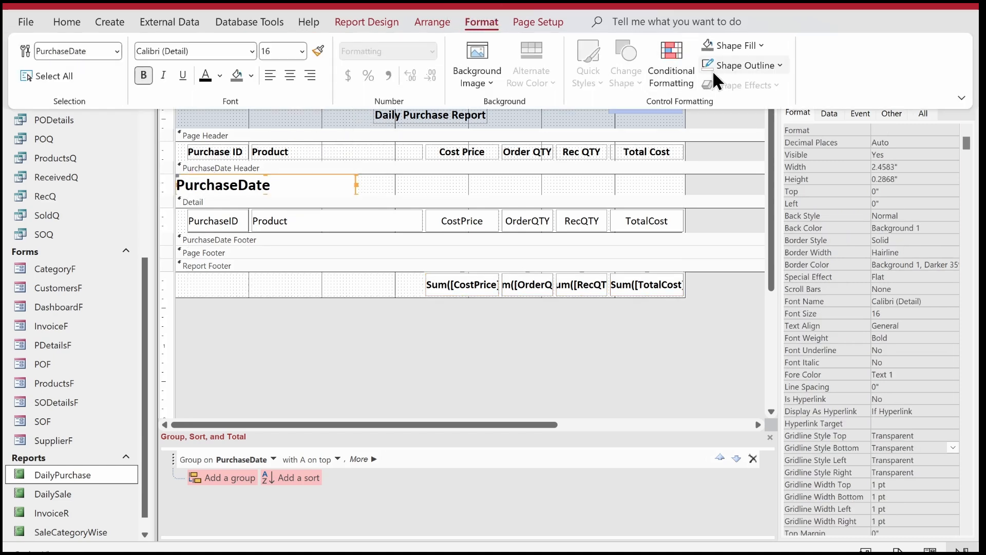
left_click(745, 66)
left_click(730, 379)
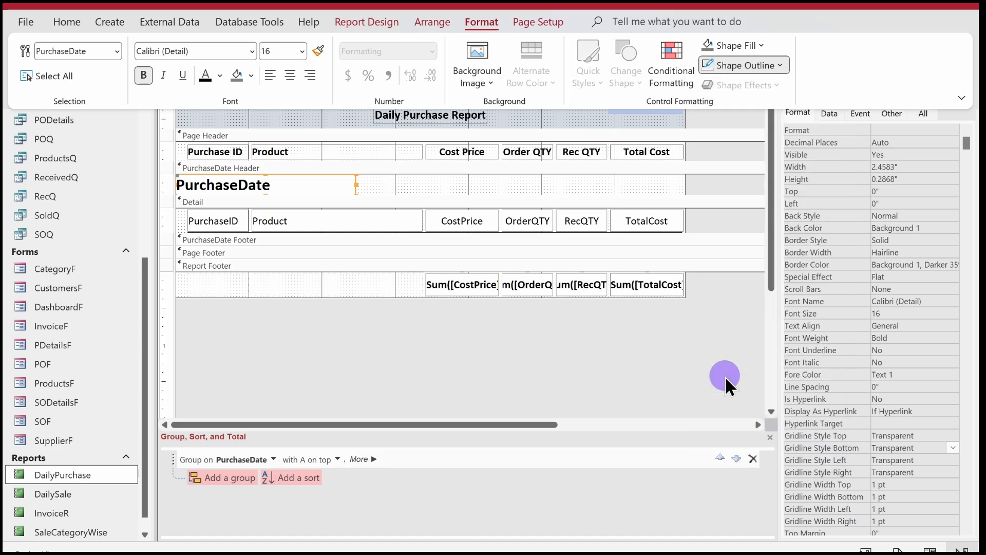
left_click(269, 70)
left_click(276, 300)
Display the DailyPurchase report in Report View and check its date group headings.
right_click(275, 38)
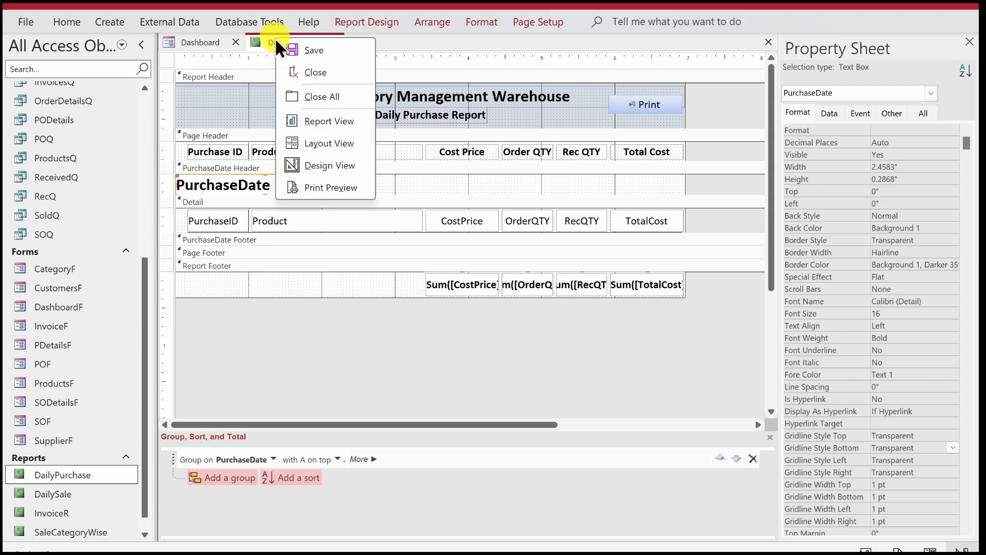
right_click(297, 44)
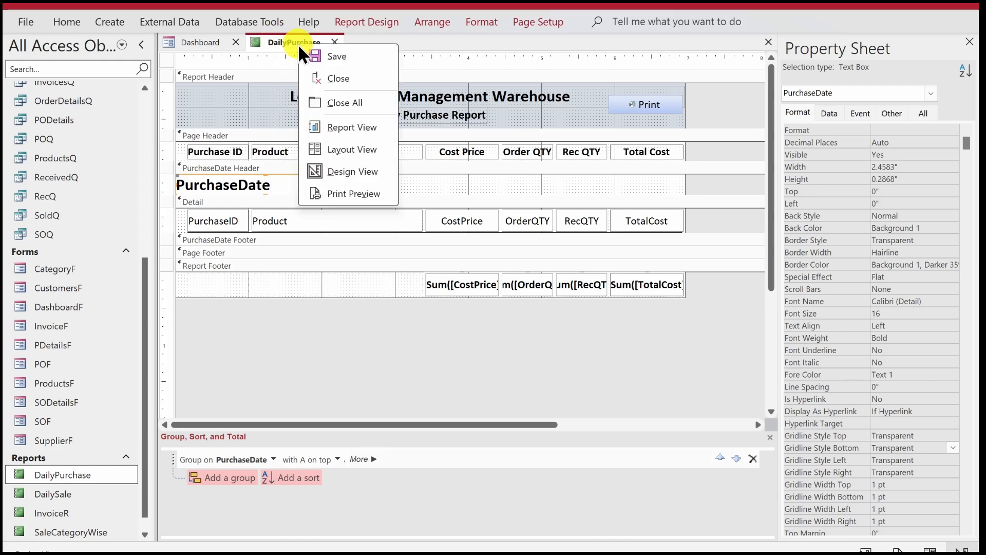
left_click(338, 125)
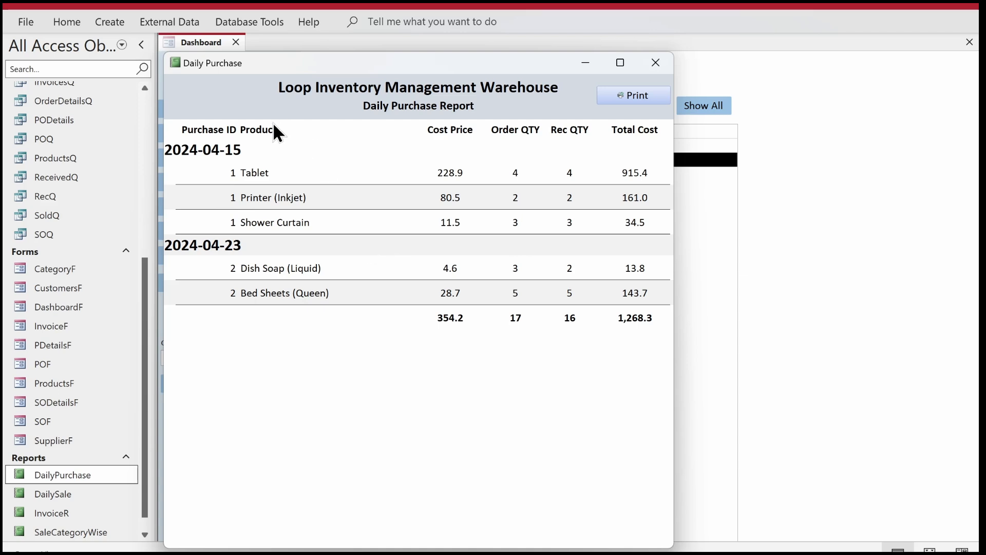
left_click_drag(180, 149, 251, 152)
left_click(209, 237)
left_click(248, 90)
left_click_drag(261, 64, 380, 65)
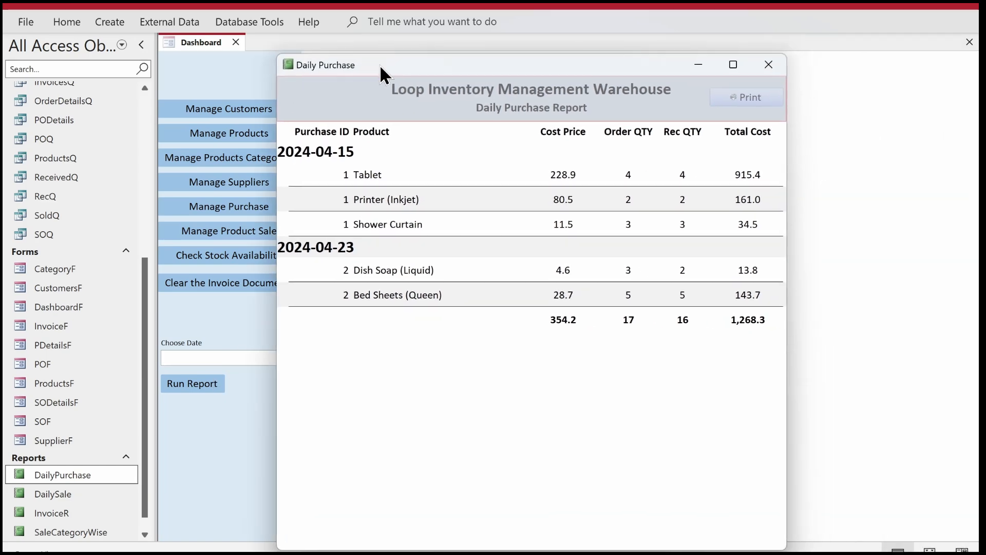
Return to Design View and check the options of the PurchaseDate text box's Format property.
right_click(340, 101)
left_click(359, 145)
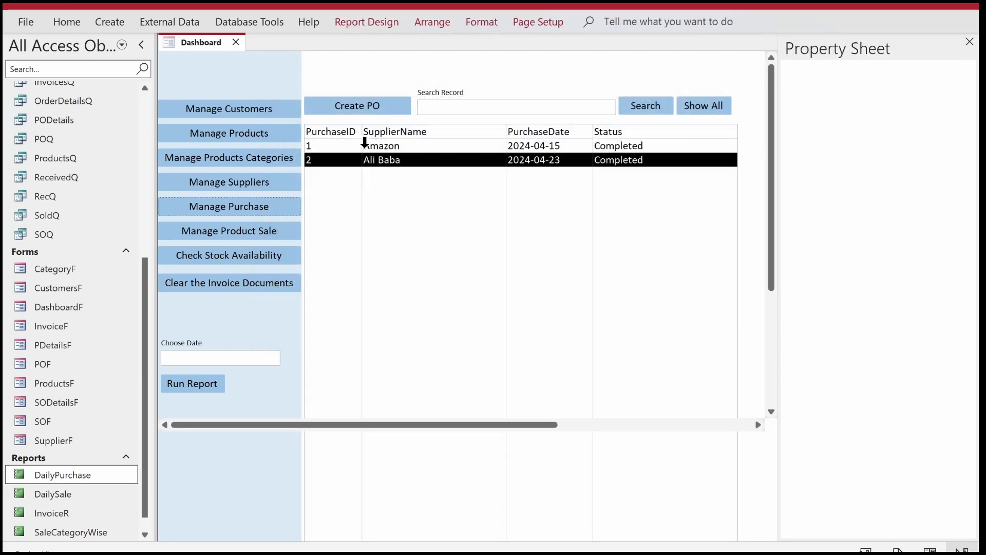
left_click(257, 189)
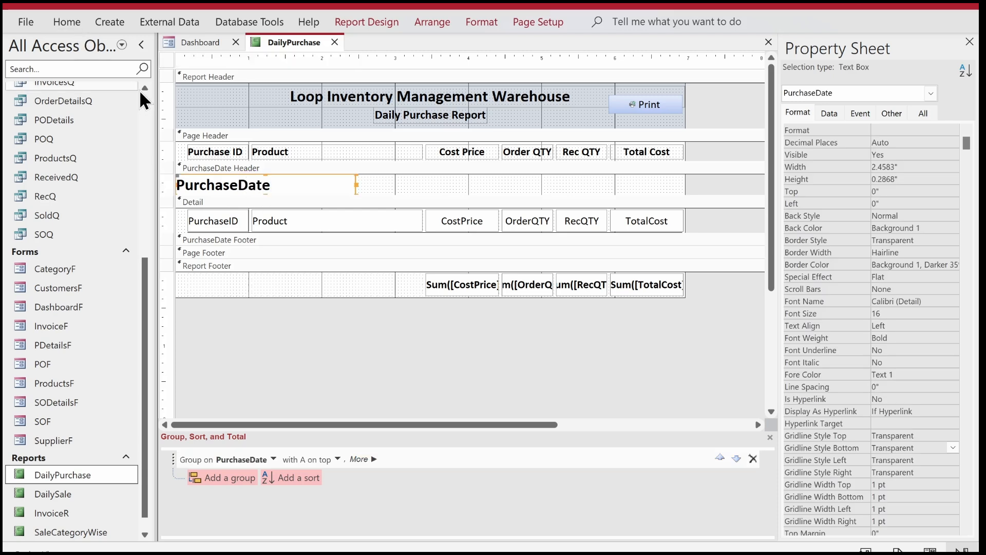
left_click(71, 22)
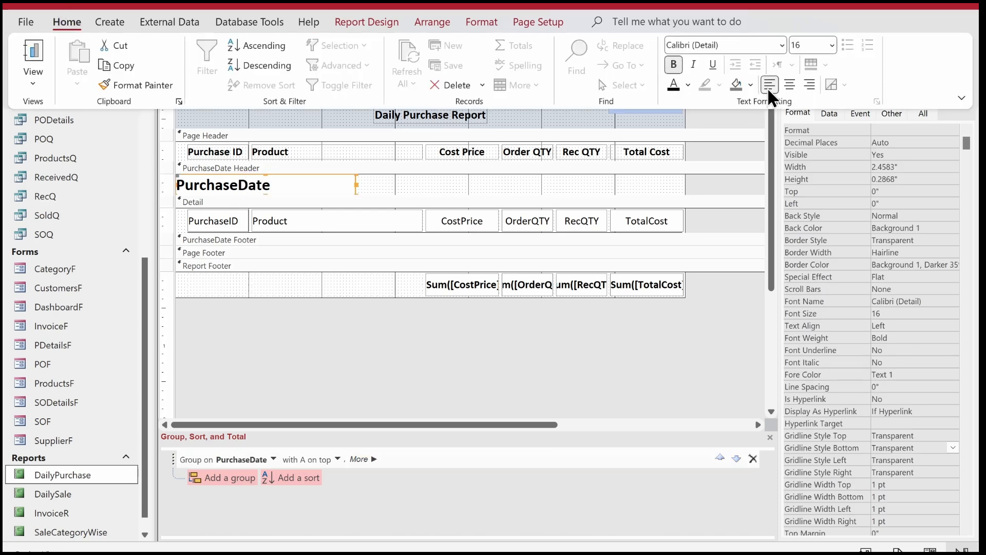
left_click(877, 126)
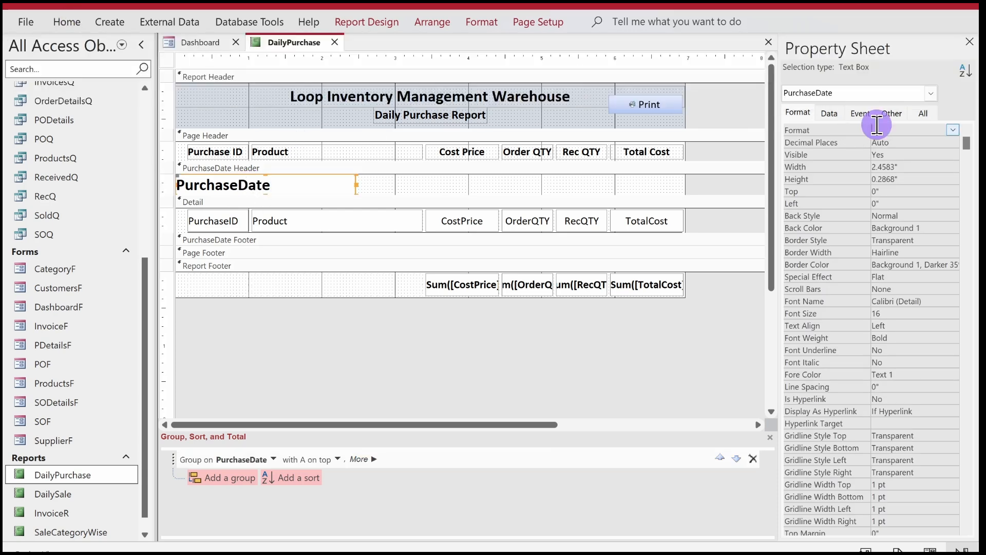
left_click(952, 128)
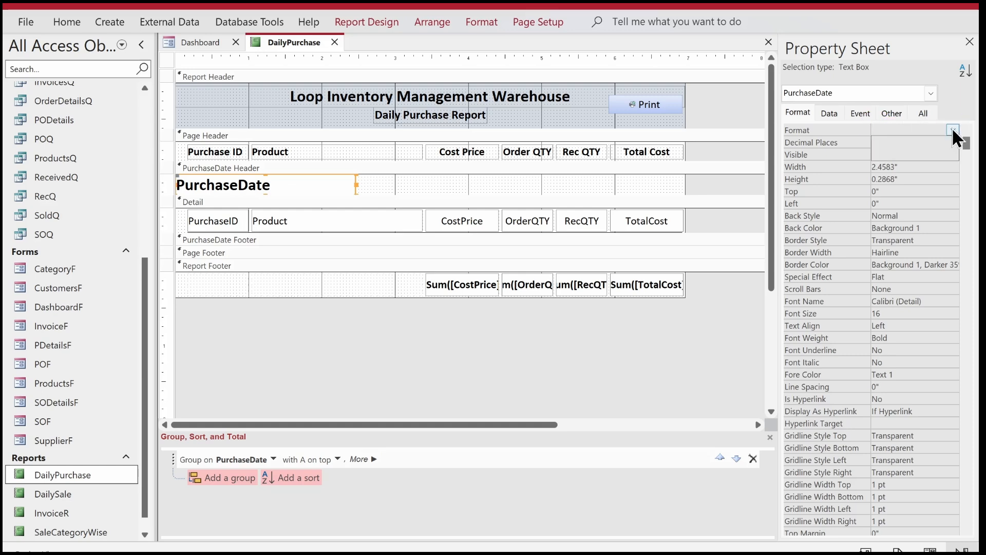
left_click(345, 327)
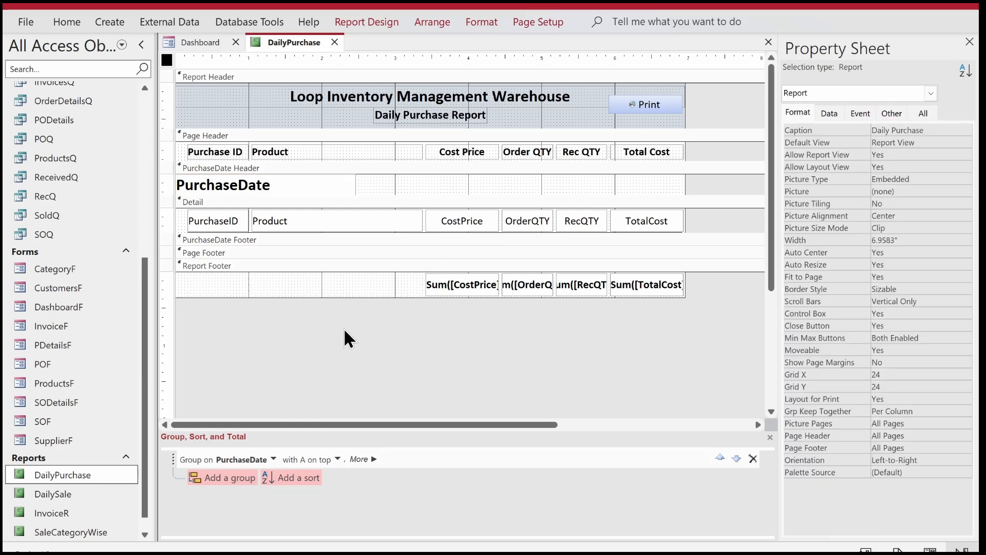
left_click(278, 192)
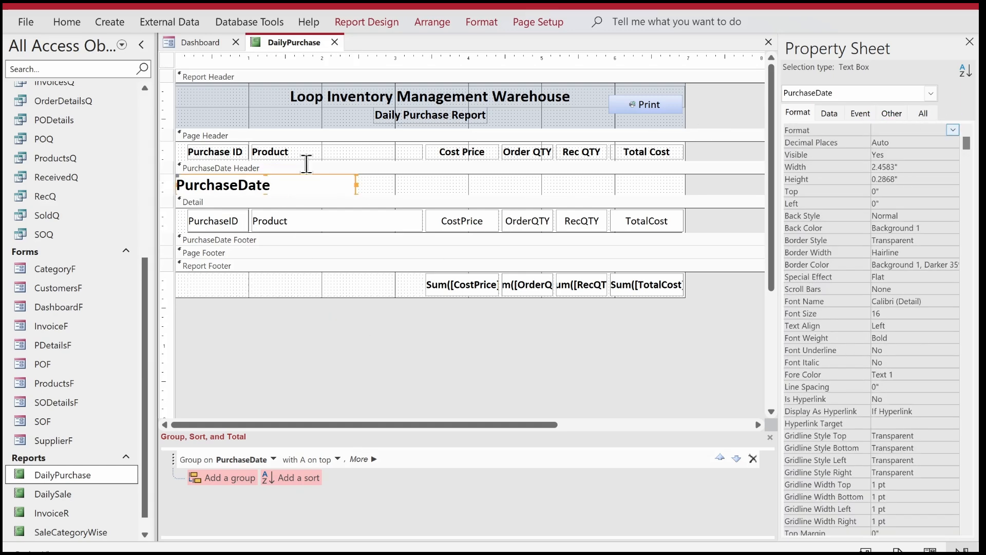
left_click(948, 126)
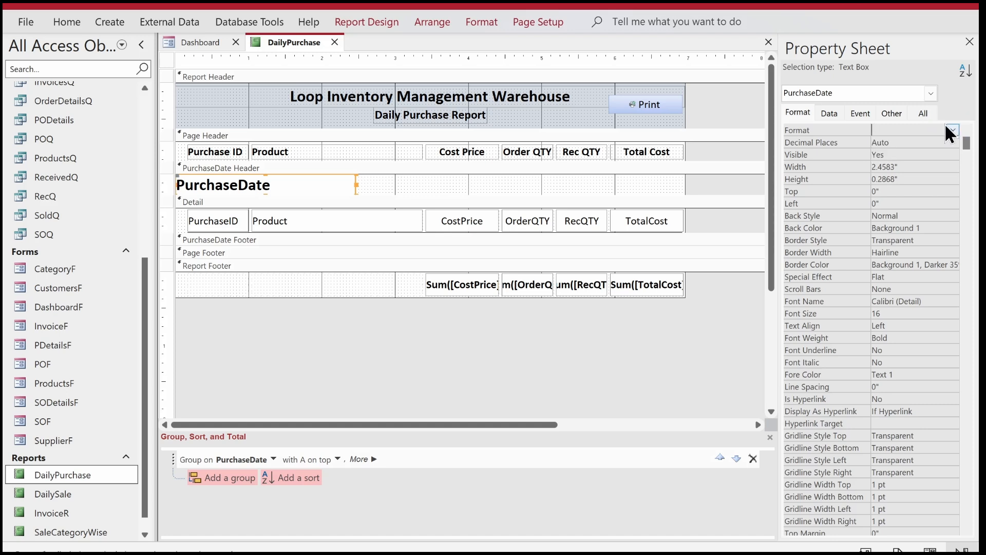
Open the report's Record Source query, run it to examine the PurchaseDate values, and close it.
left_click(166, 60)
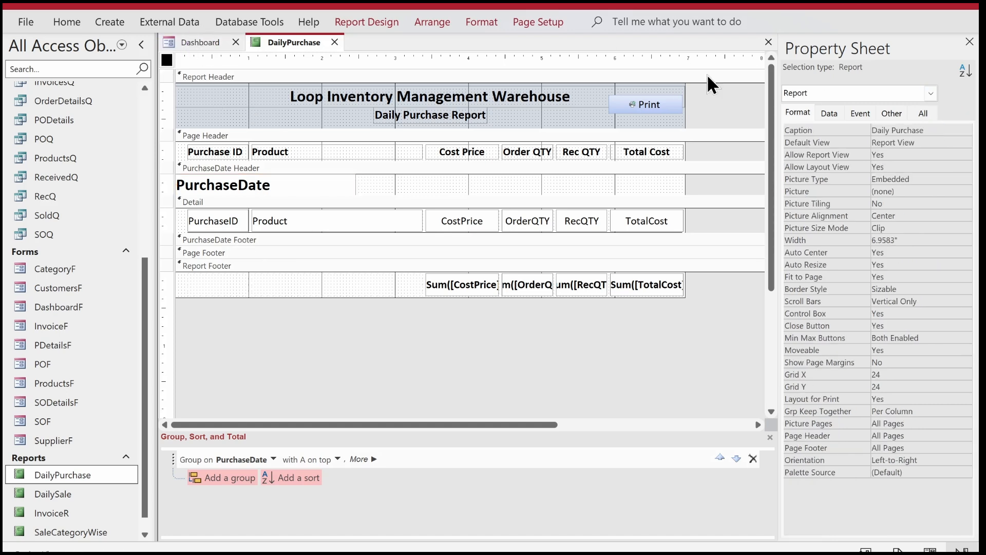
left_click(829, 112)
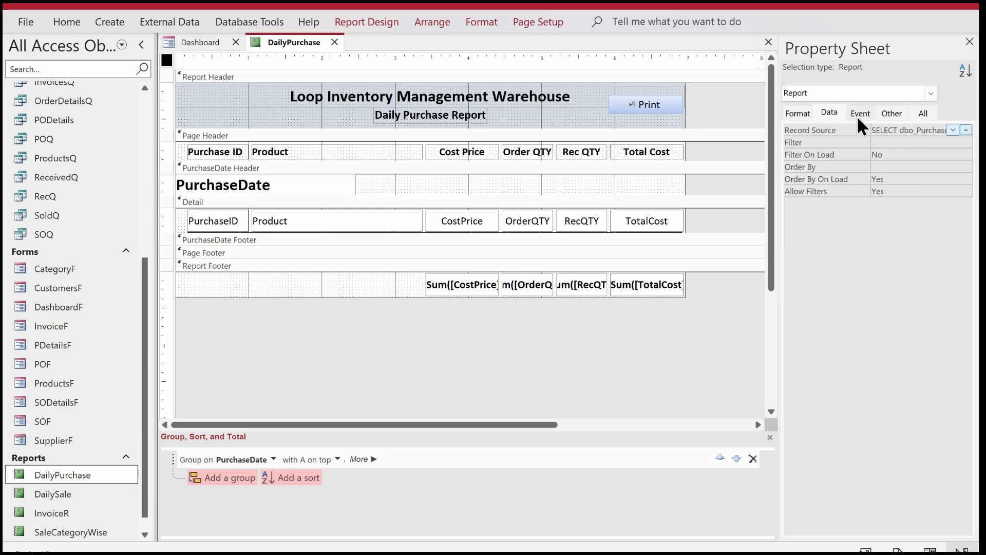
left_click(966, 130)
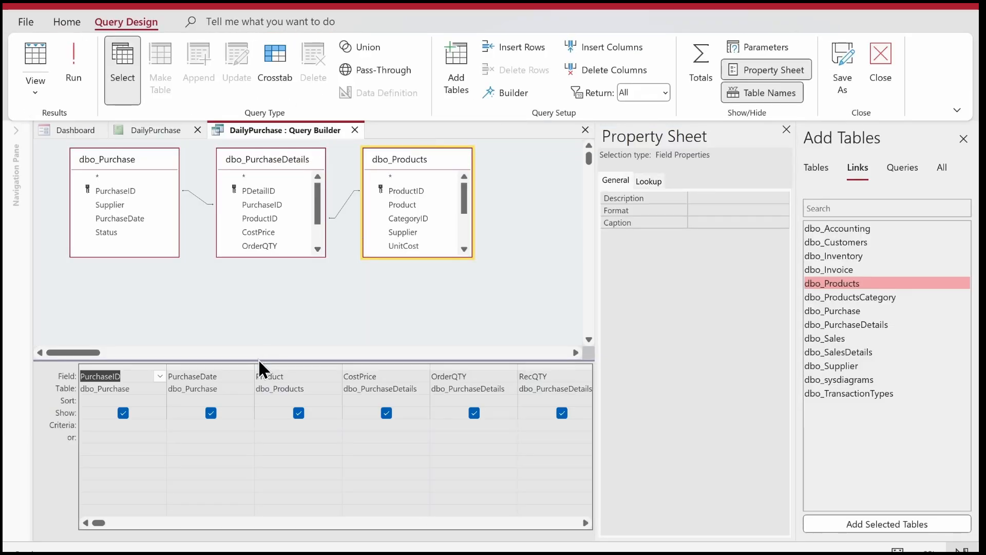
left_click(80, 74)
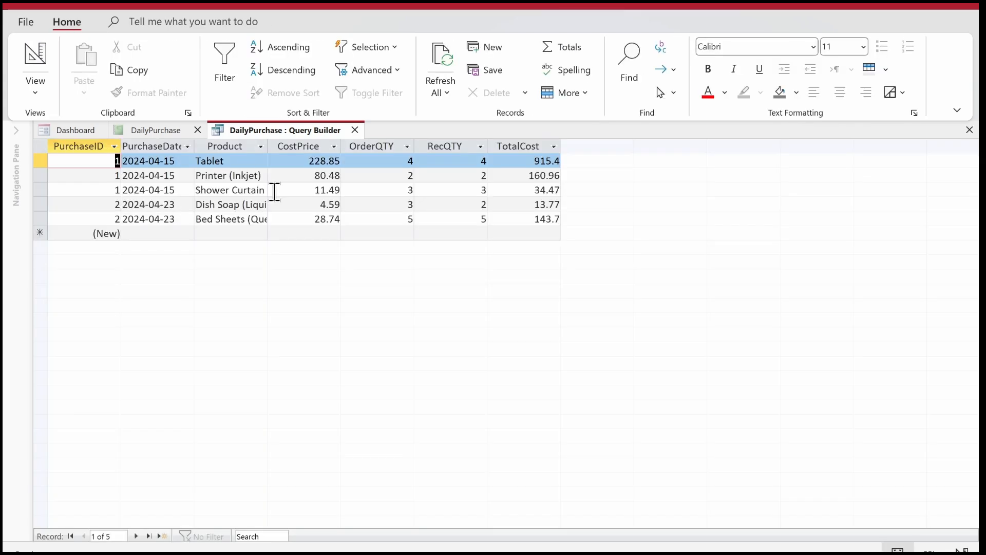
left_click(154, 163)
left_click(154, 190)
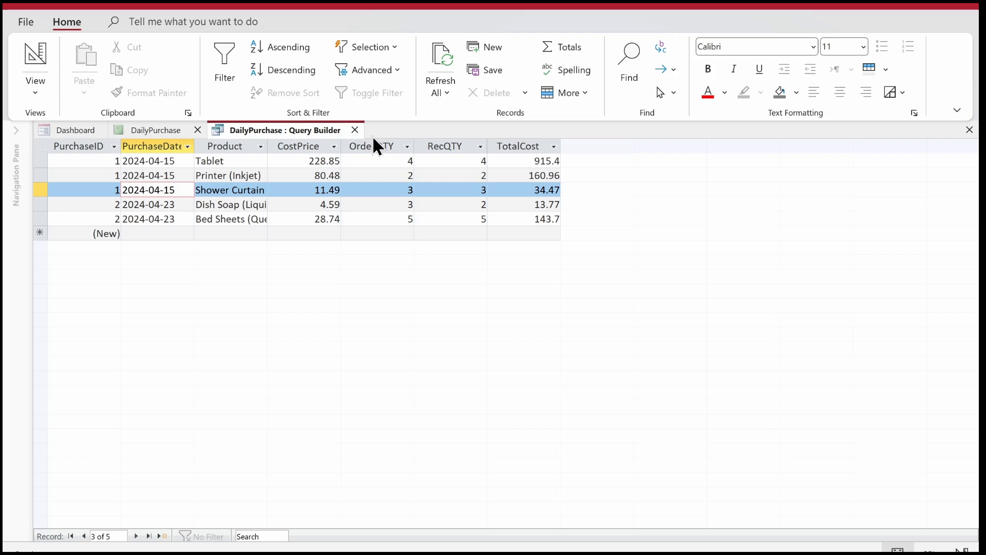
left_click(354, 131)
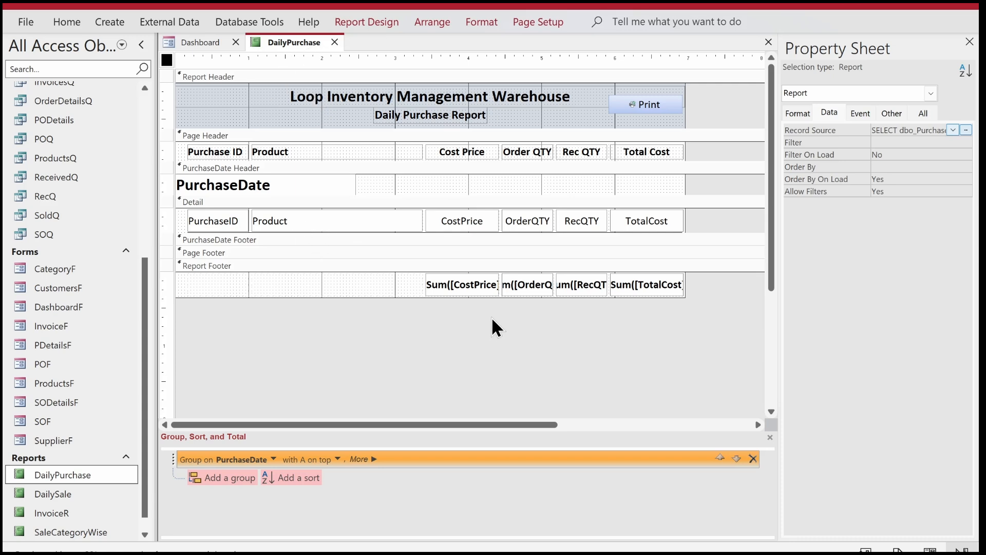
Preview the report again in Report View, examine both purchase date headings, and return to Design View.
left_click(274, 44)
right_click(284, 36)
left_click(321, 121)
left_click_drag(448, 60, 512, 43)
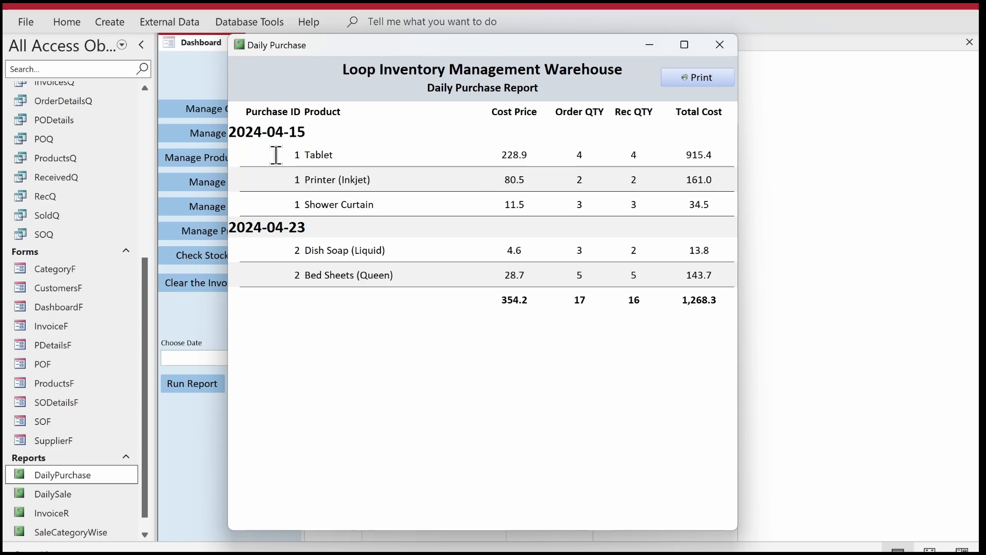
left_click(299, 135)
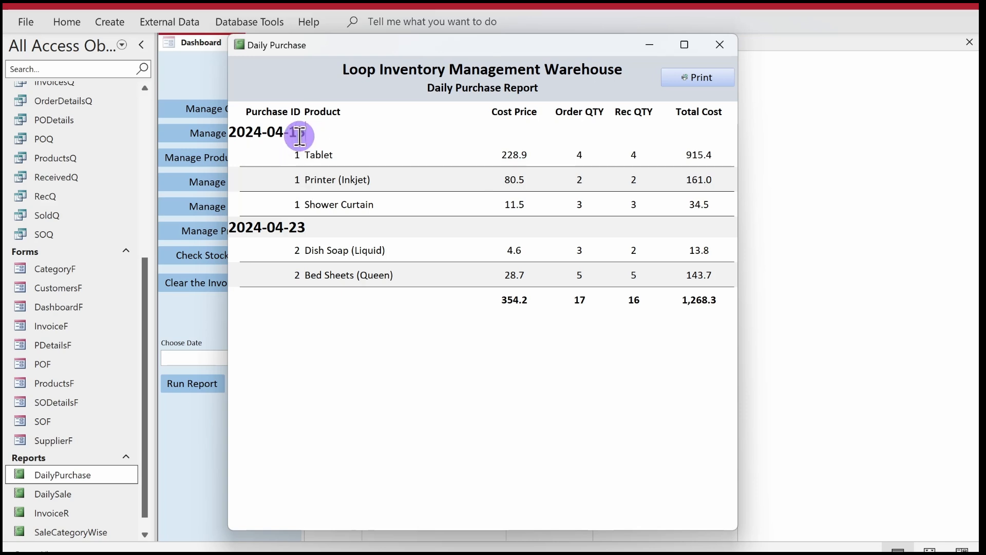
left_click(308, 230)
right_click(330, 322)
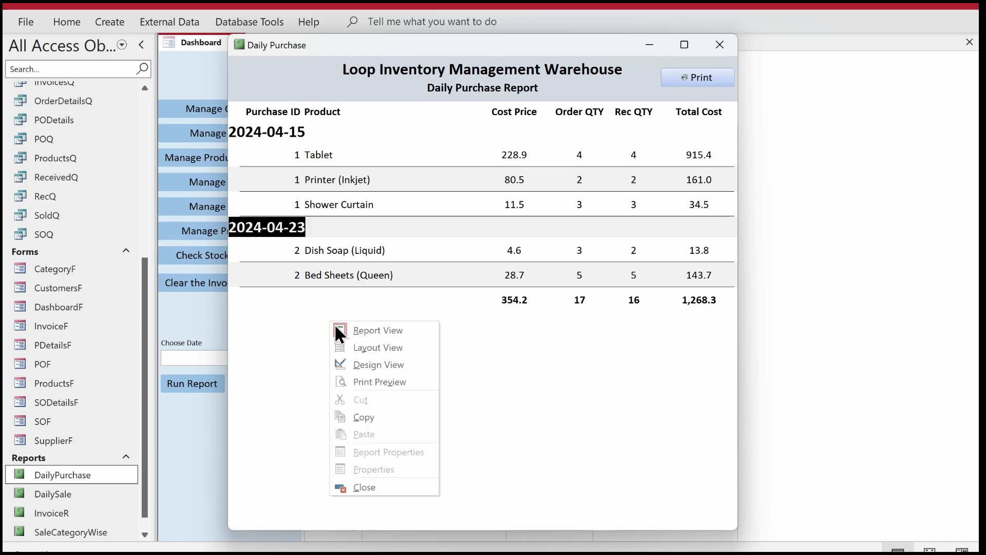
left_click(356, 364)
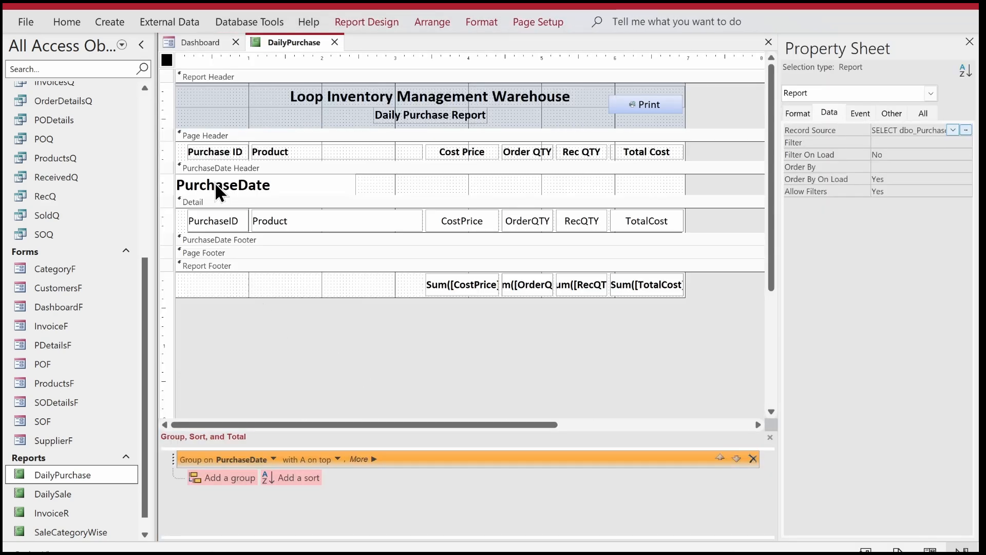
Open the dbo_Purchase linked table in Design View and check the PurchaseDate field's data type.
left_click(146, 110)
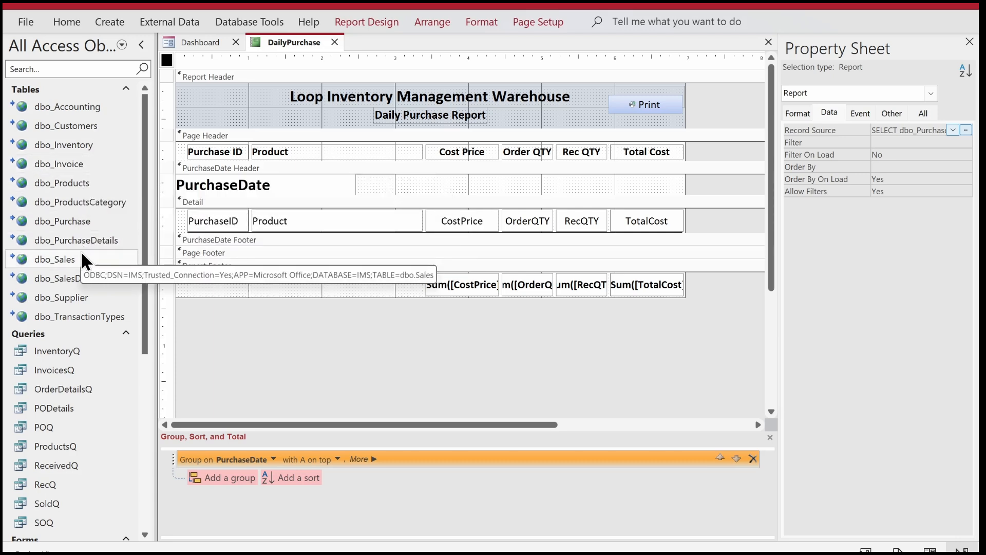
right_click(79, 224)
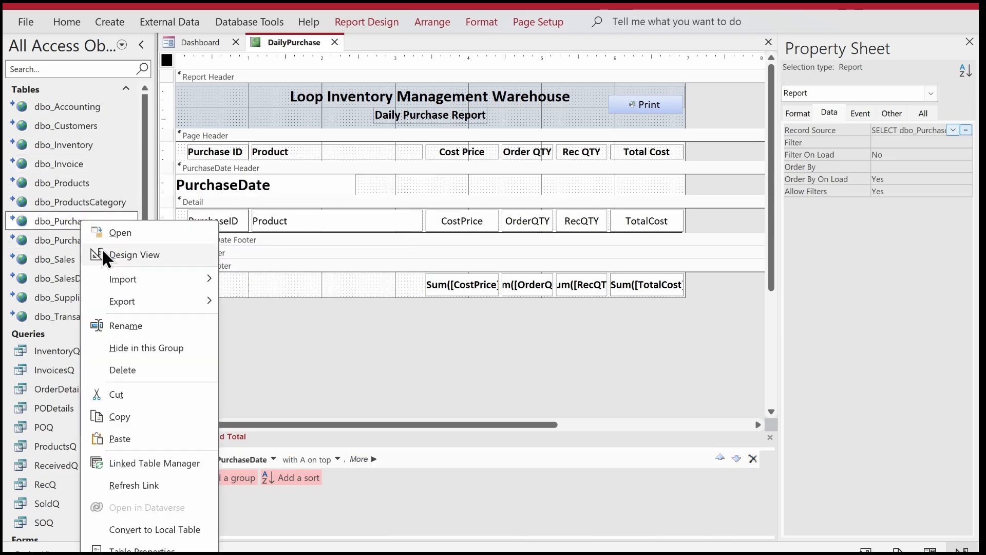
left_click(103, 255)
left_click(459, 347)
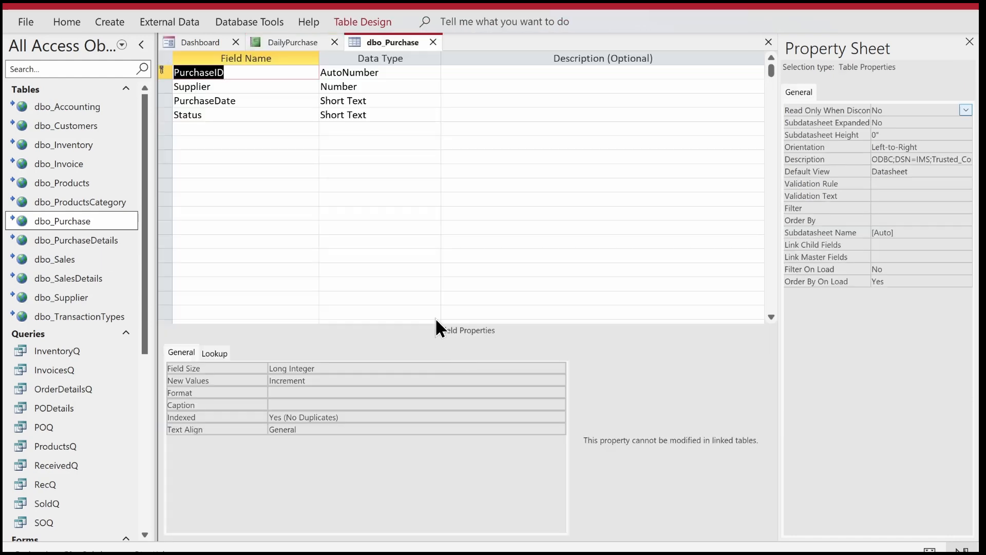
left_click(389, 100)
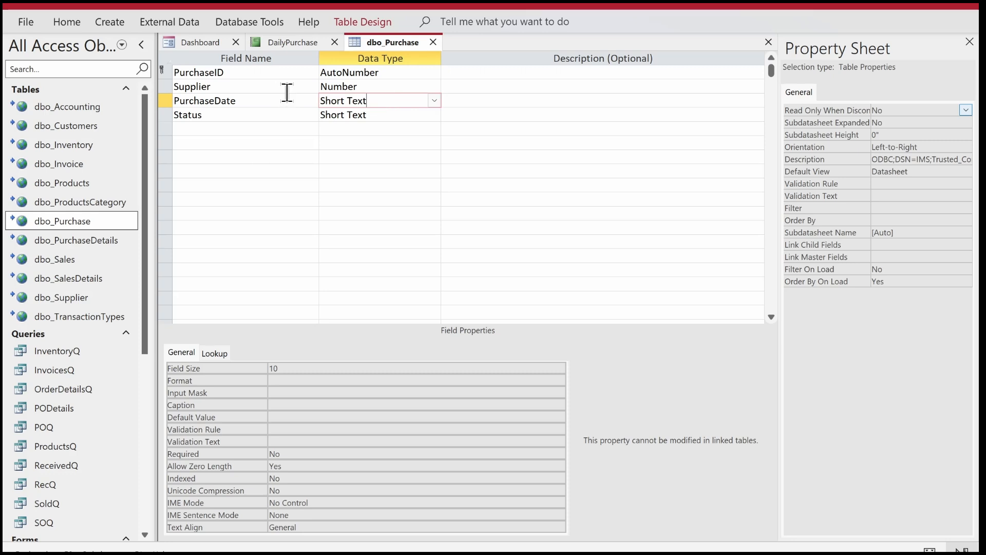
Close the dbo_Purchase table and DailyPurchase report, switch to SQL Server Management Studio, and open the IMS database's dbo.Purchase table in design mode.
left_click(433, 42)
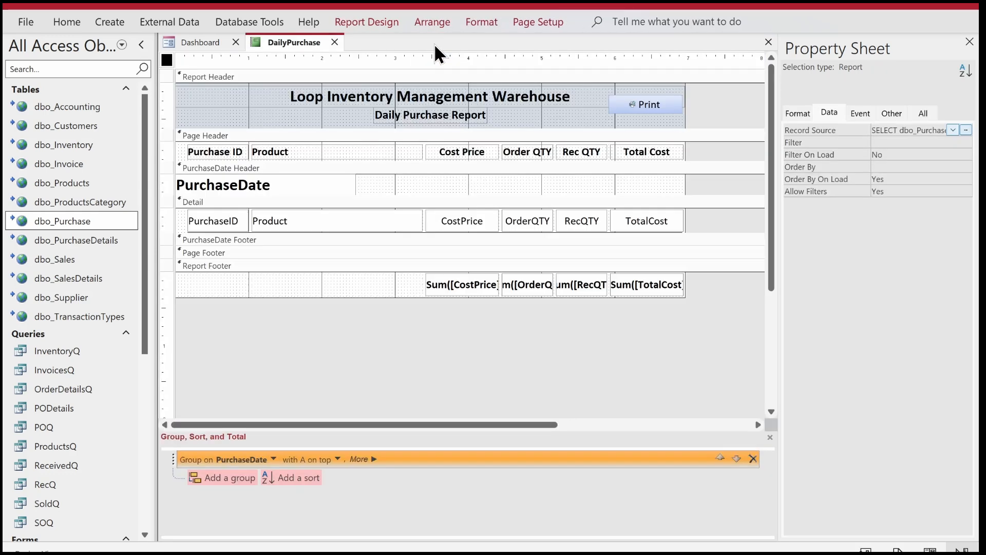
left_click(335, 42)
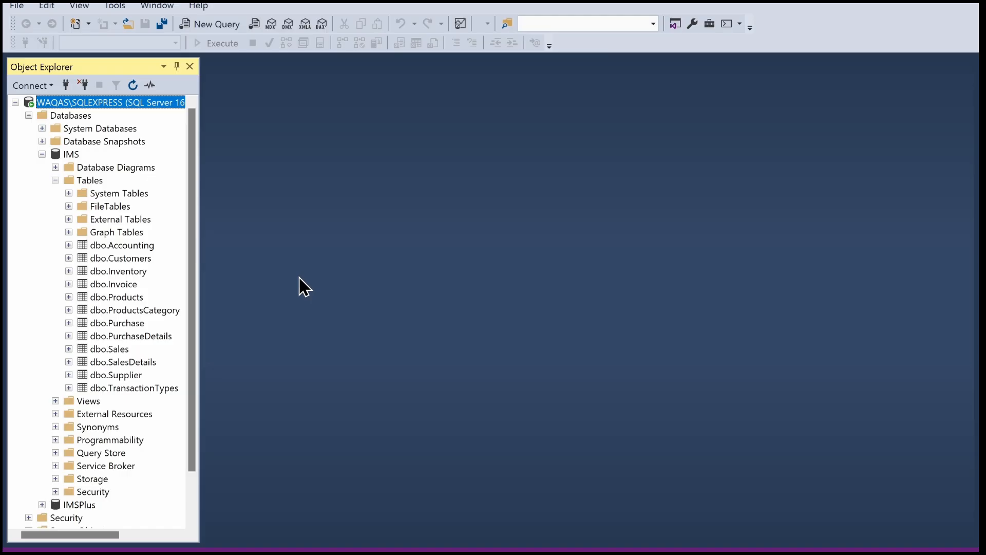
left_click(113, 322)
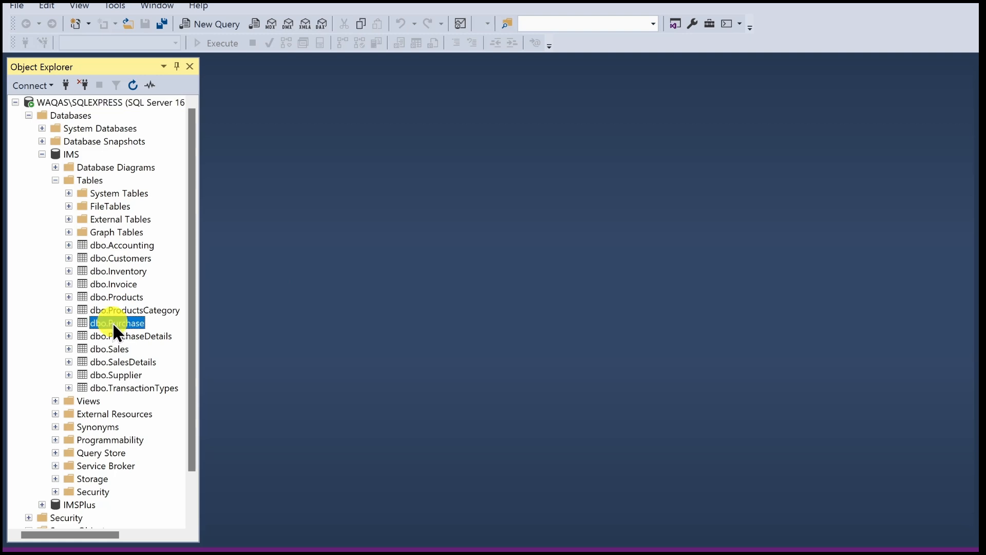
right_click(112, 322)
left_click(134, 318)
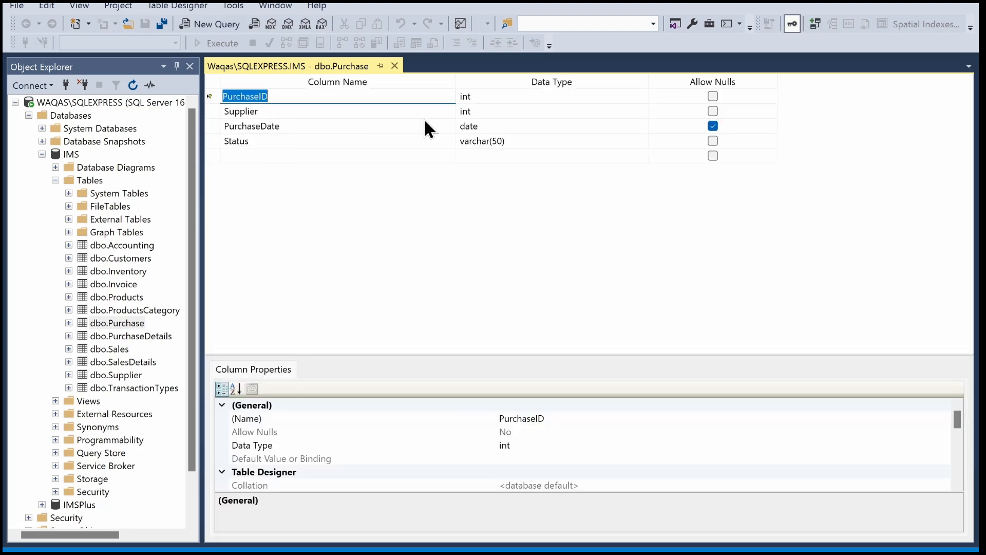
Set the PurchaseDate column's data type to datetime, save the change to the affected tables, and close the table design.
left_click(506, 123)
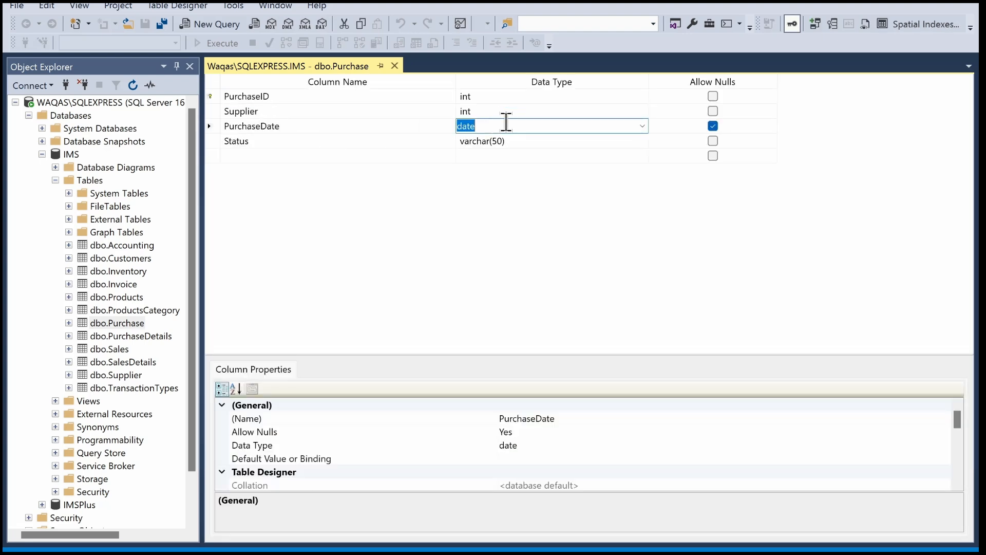
type("datetime")
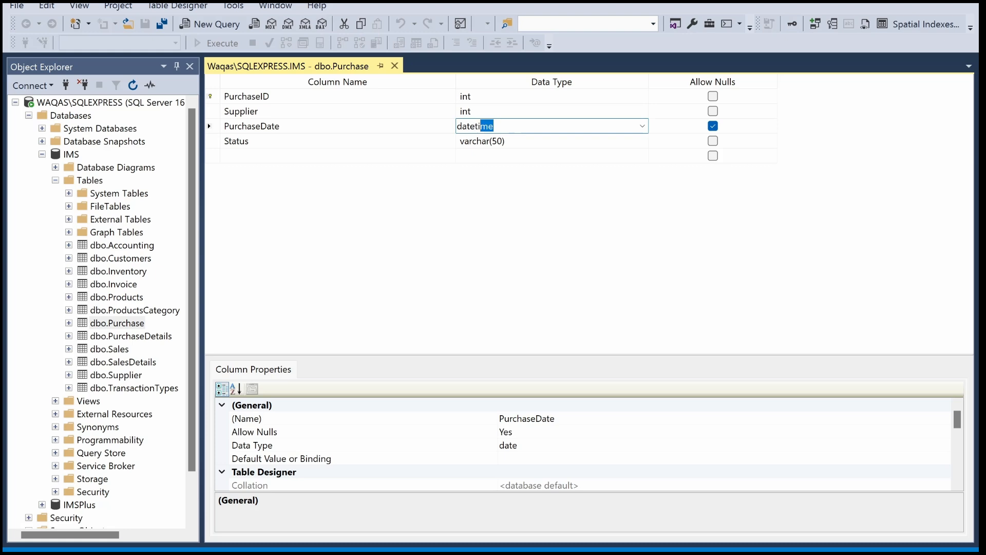
key("Tab")
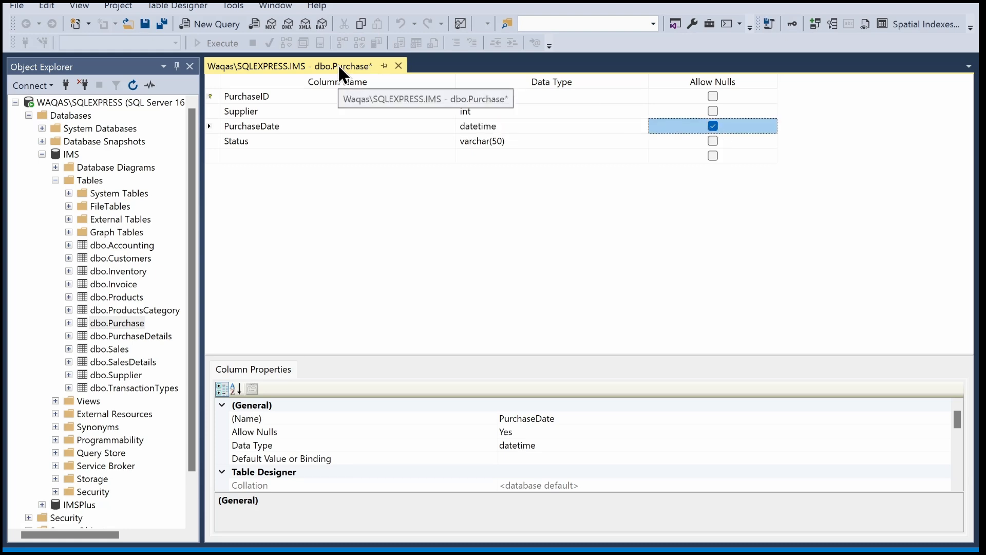
key("ctrl+s")
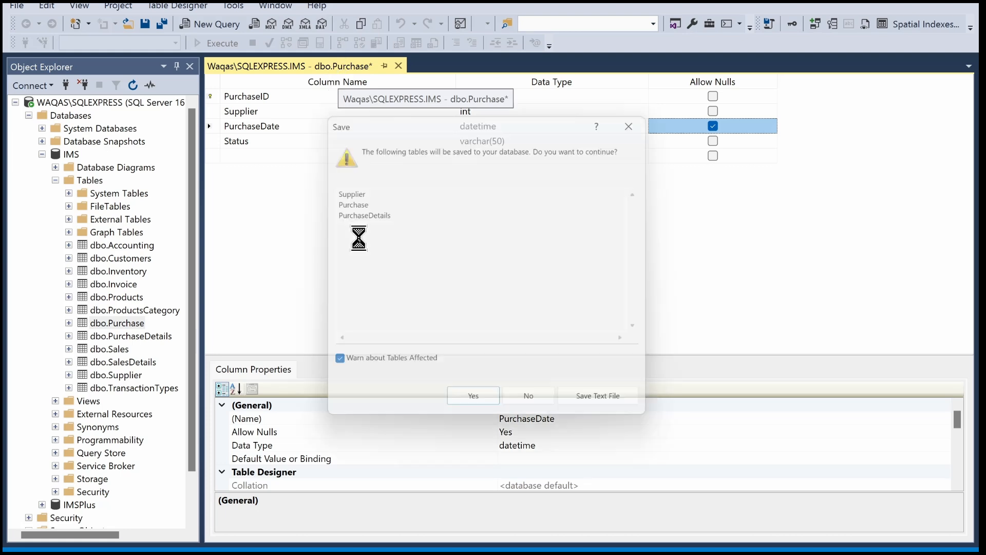
left_click(470, 407)
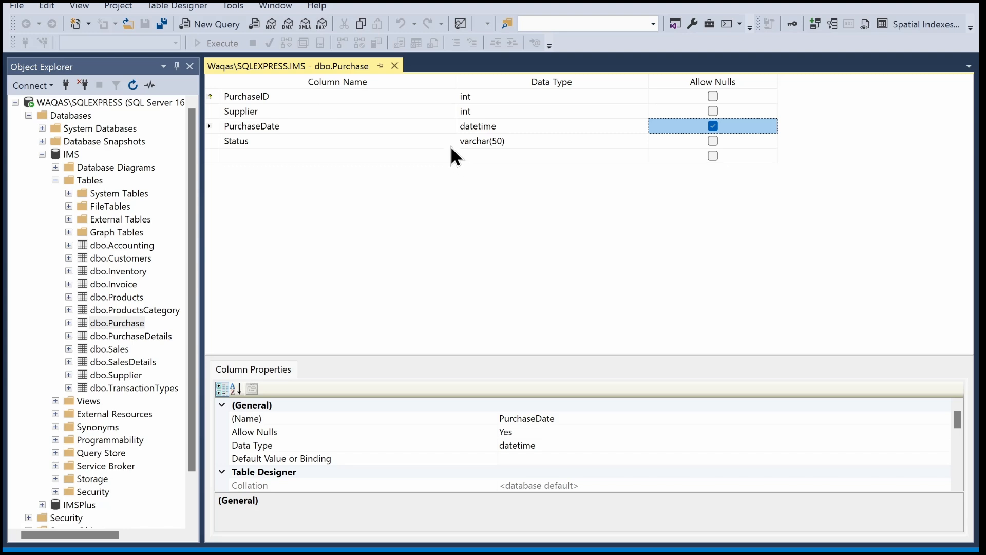
left_click(394, 66)
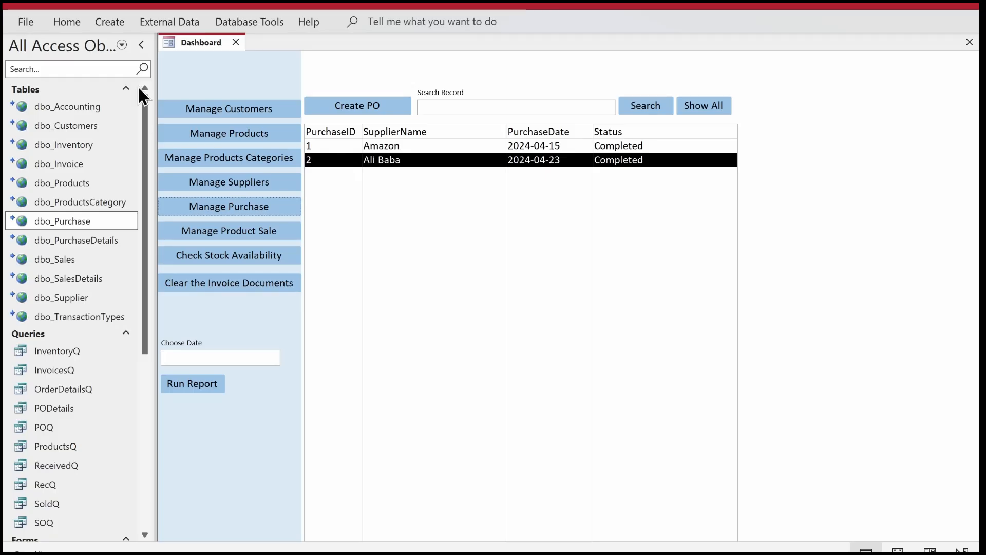
Switch back to Access, refresh the link of the dbo_Purchase table, and open its records.
right_click(81, 220)
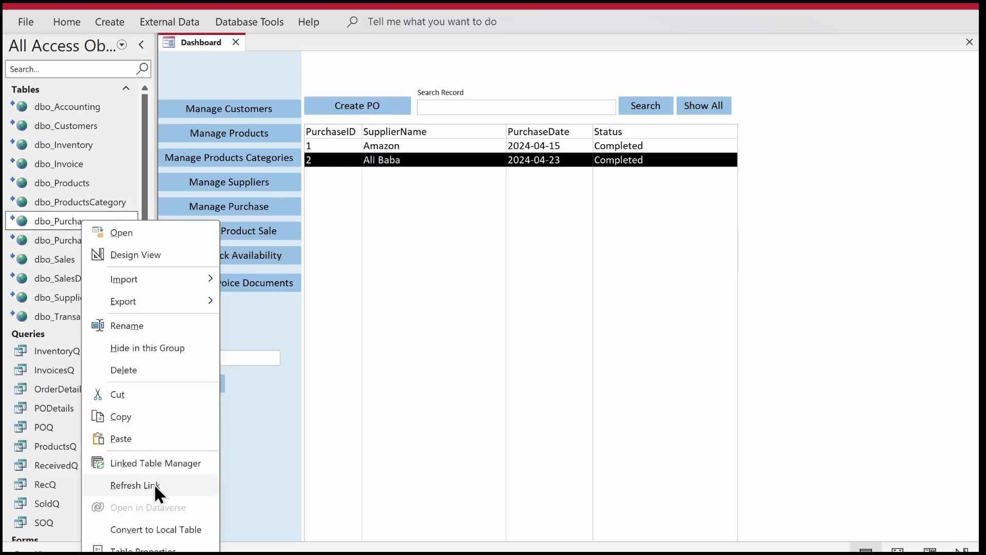
left_click(154, 483)
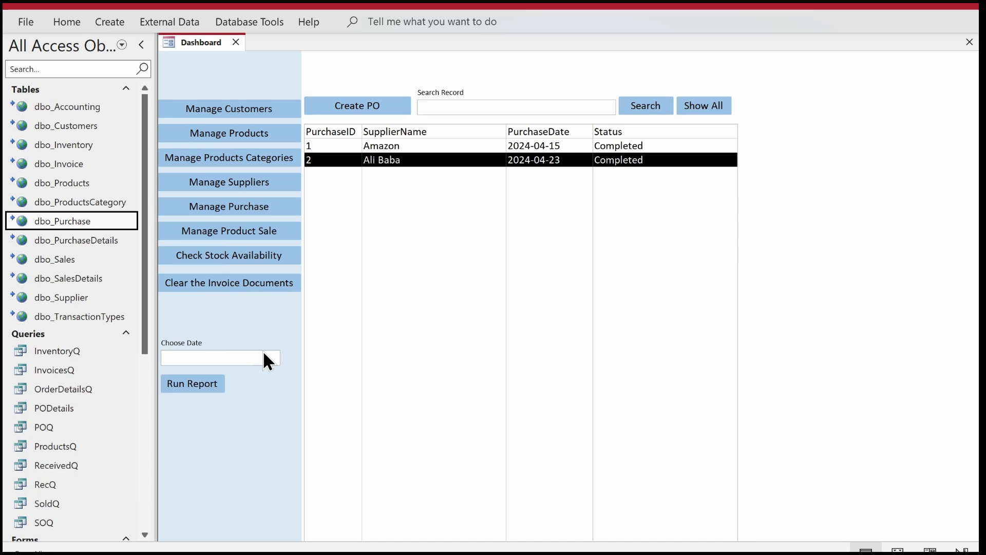
double_click(66, 221)
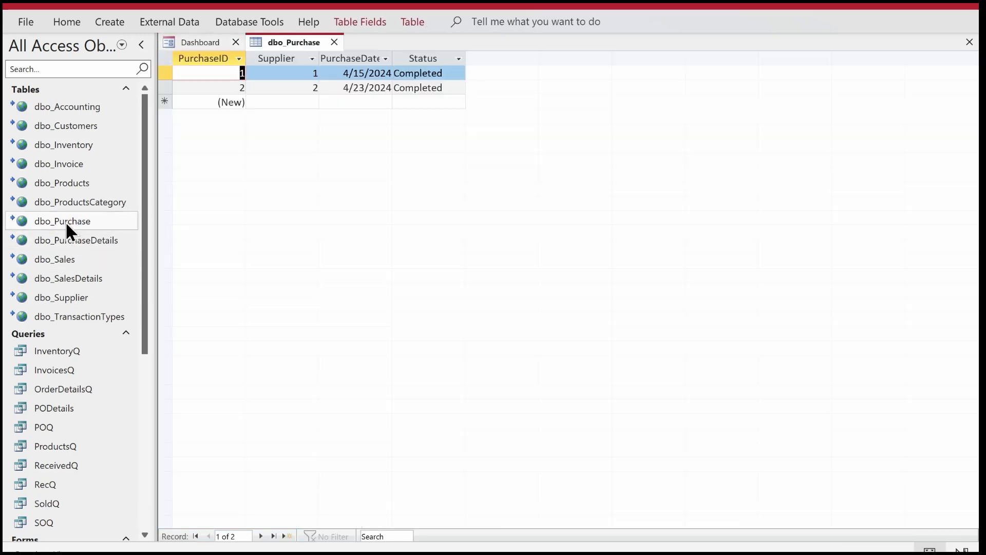
Check the PurchaseDate field's data type in Design View, return to Datasheet View to examine the dates, and close the table.
right_click(286, 44)
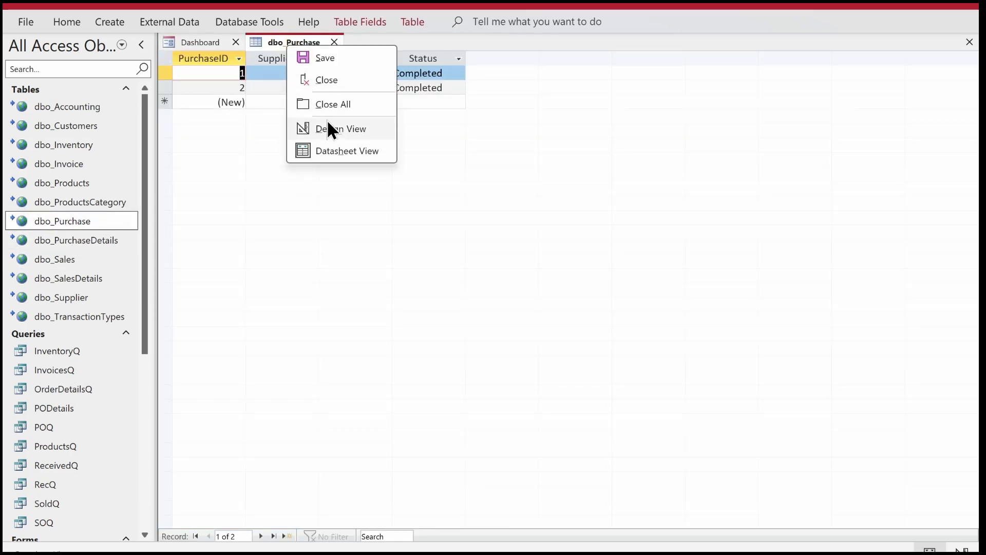
left_click(320, 128)
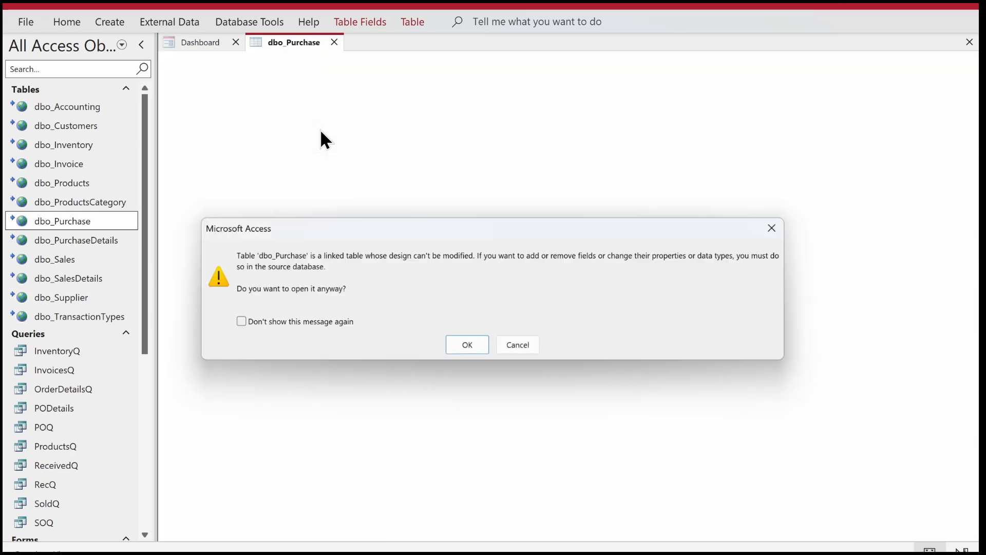
key("Return")
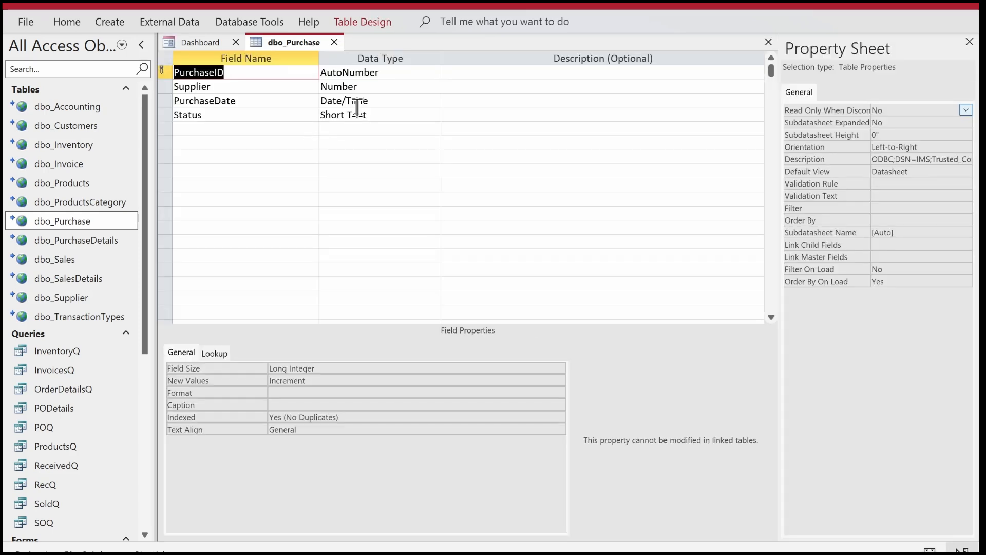
left_click(378, 99)
right_click(290, 42)
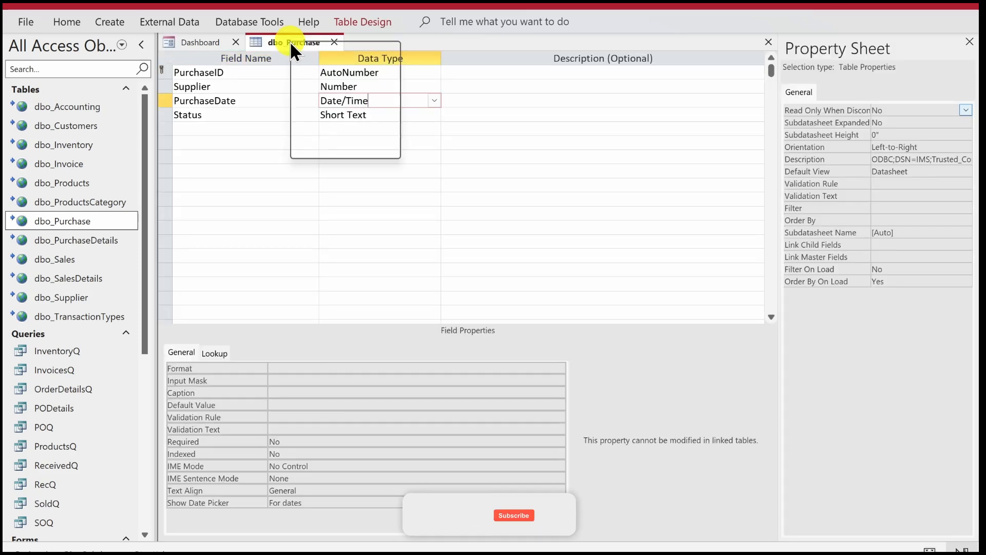
left_click(347, 146)
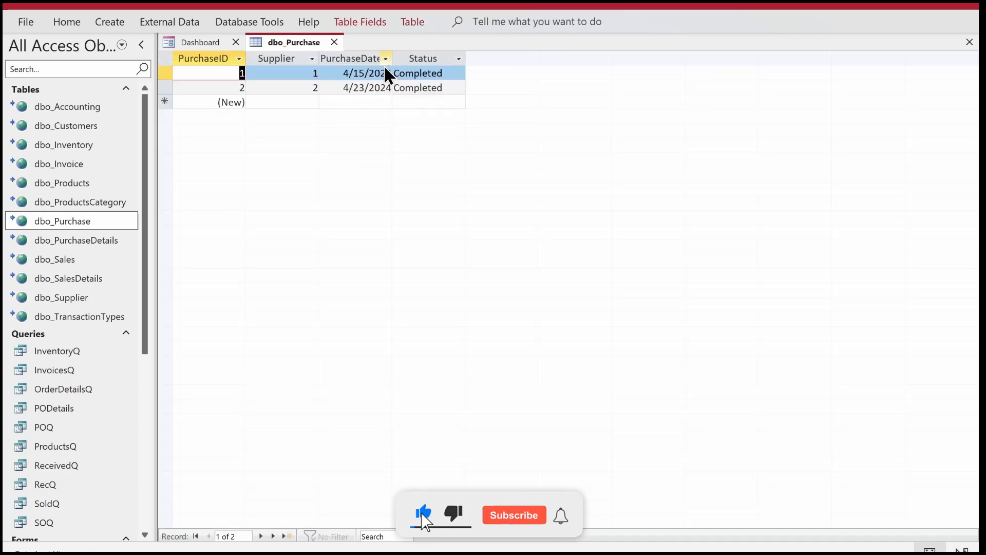
left_click(334, 42)
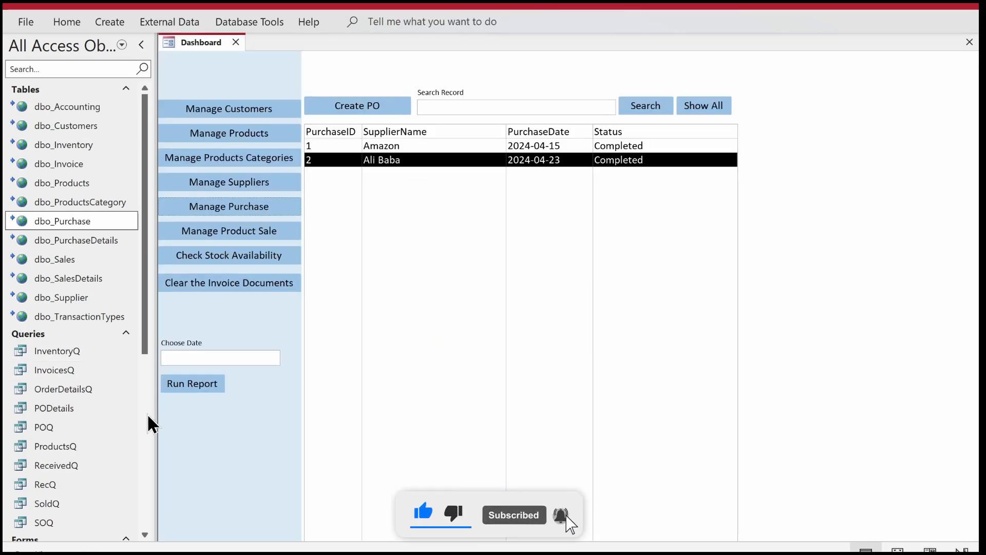
Open the DailyPurchase report in Design View.
scroll(144, 413, "down", 5)
right_click(73, 456)
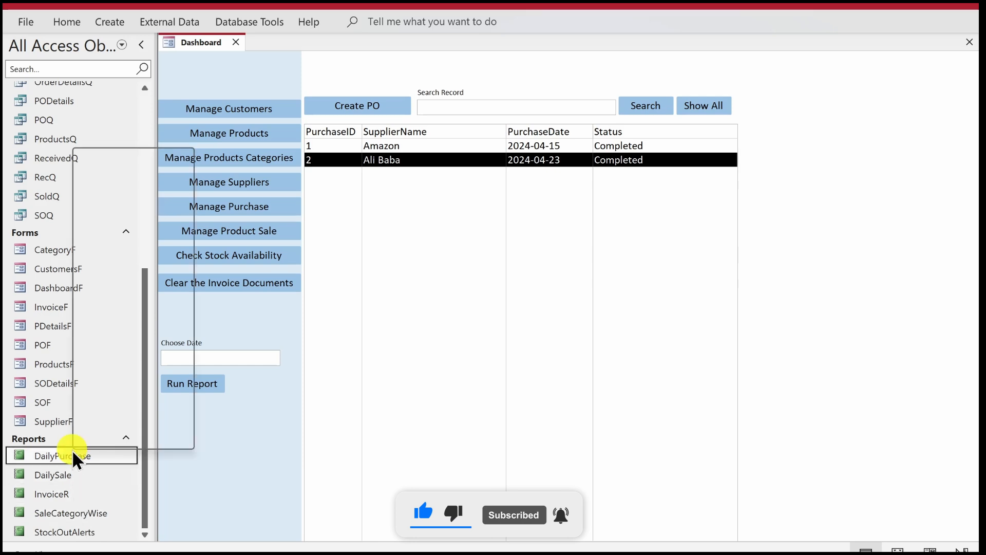
left_click(114, 204)
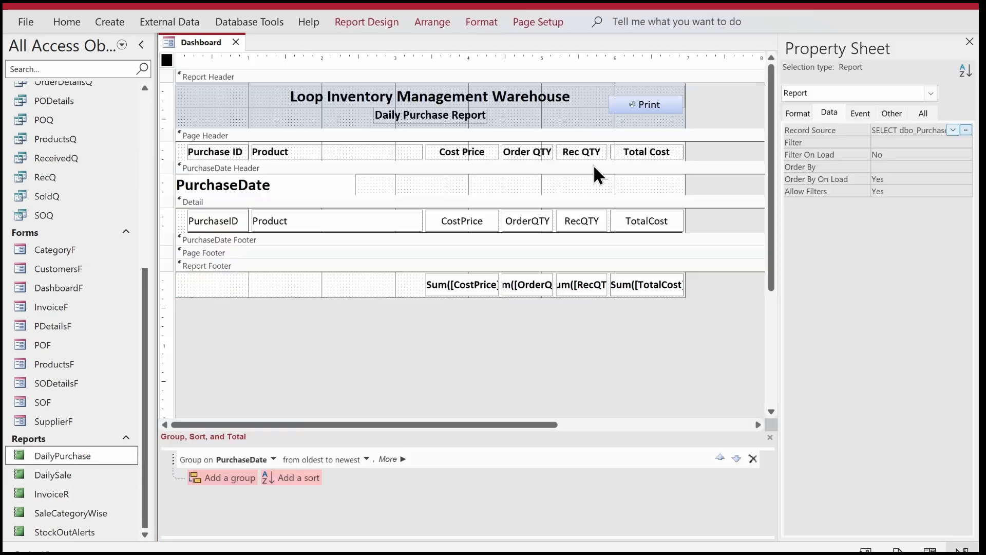
Set the Format property of the PurchaseDate text box in the group header to Short Date.
left_click(264, 189)
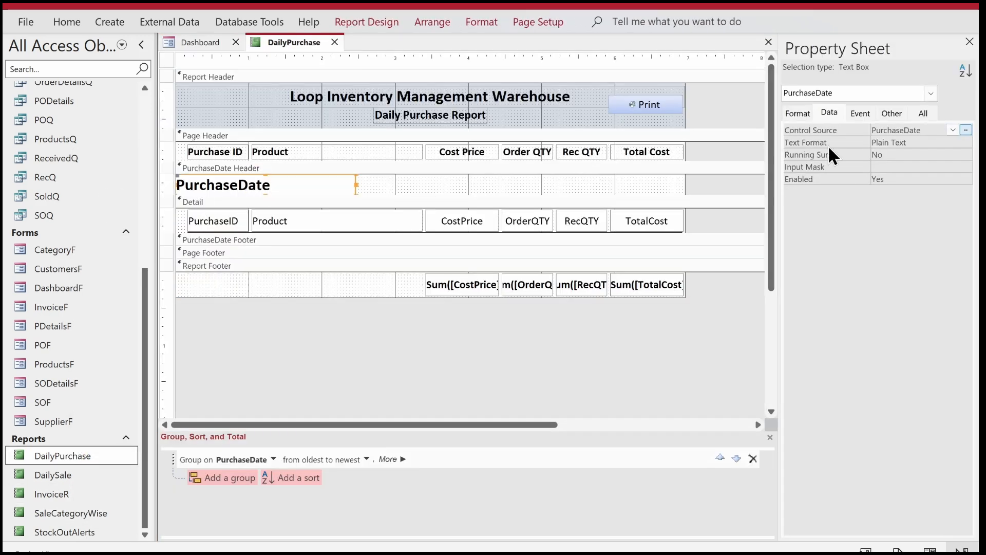
left_click(798, 112)
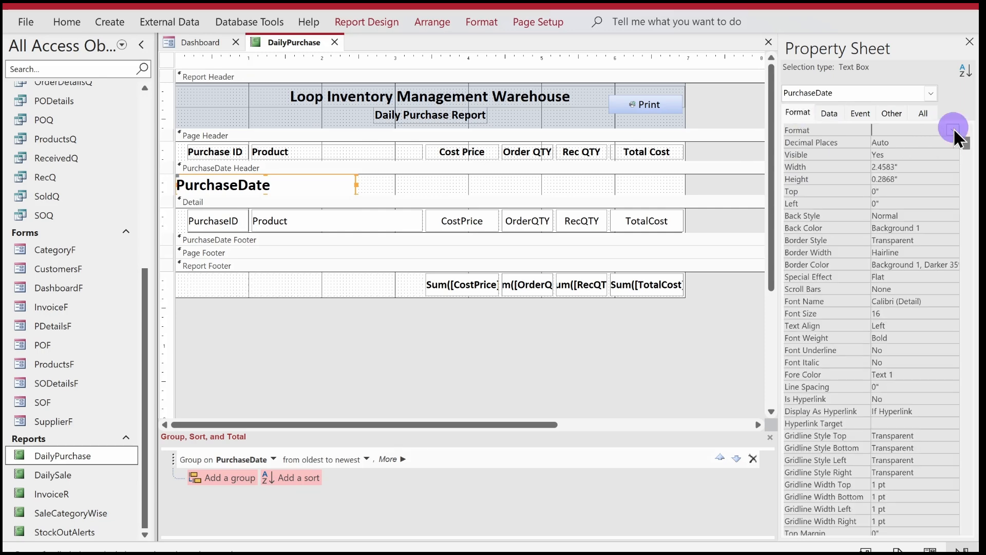
left_click(954, 129)
left_click(771, 142)
left_click_drag(778, 141, 641, 142)
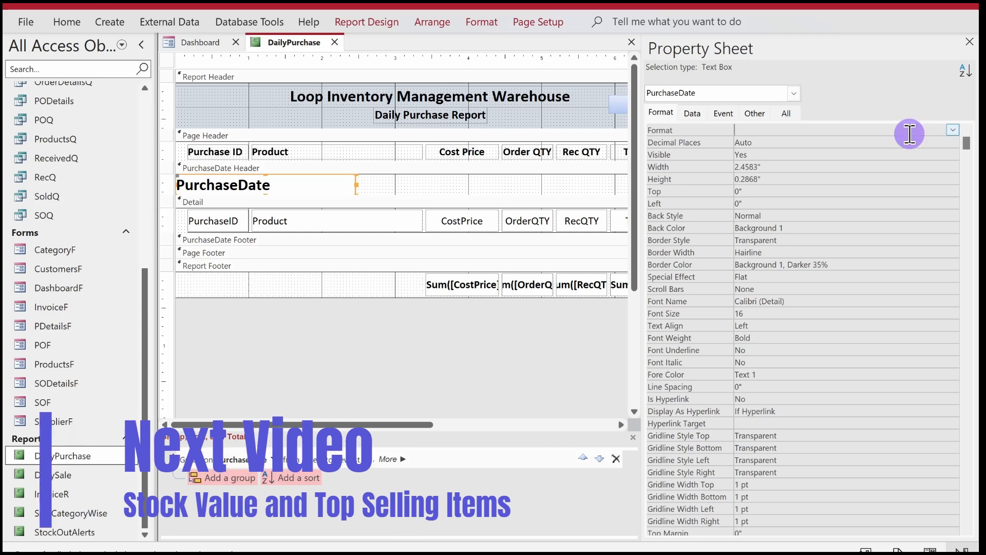
type("sho")
key("Return")
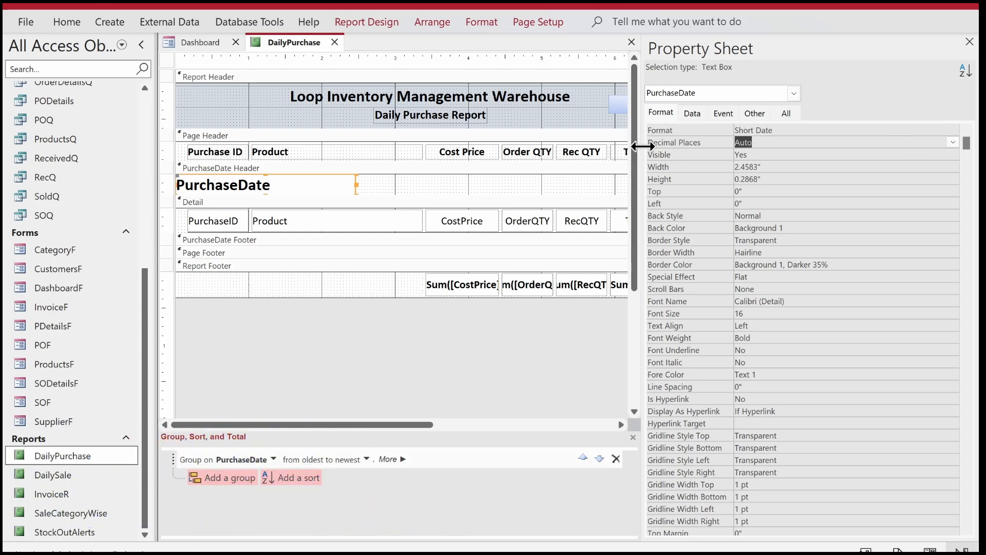
left_click_drag(643, 147, 766, 172)
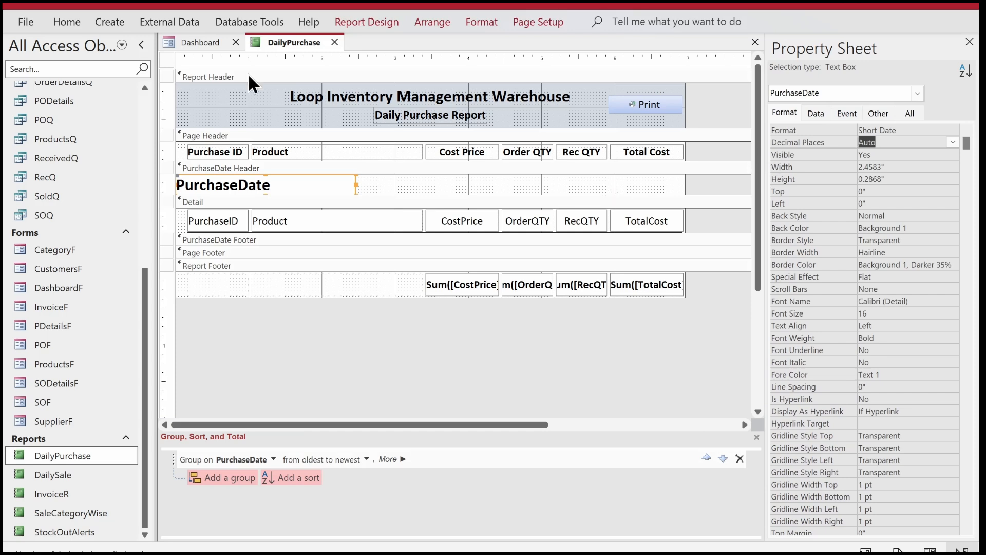
Preview the report in Report View, examine the purchase date headings, and return to Design View.
right_click(263, 38)
key("Escape")
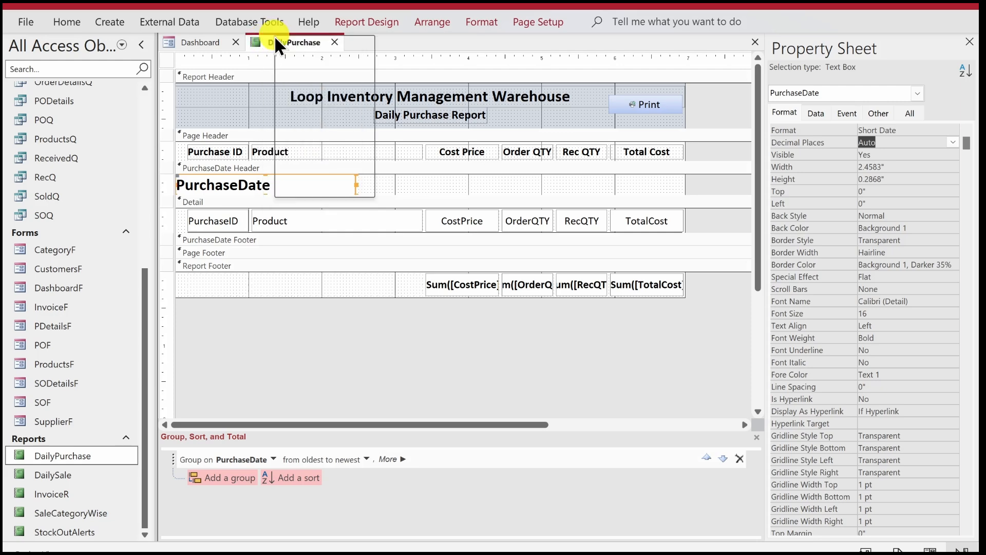
right_click(275, 39)
left_click(295, 116)
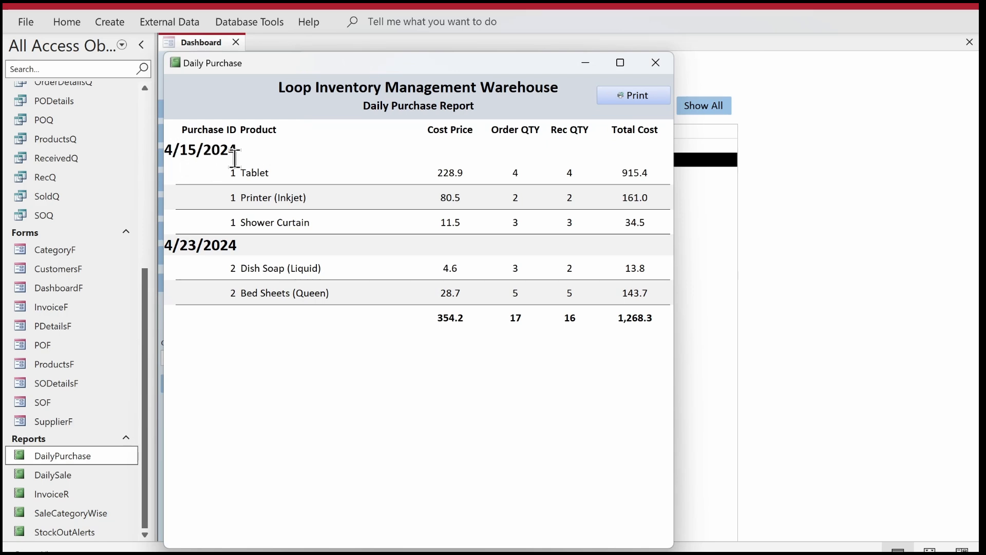
left_click_drag(374, 59, 423, 63)
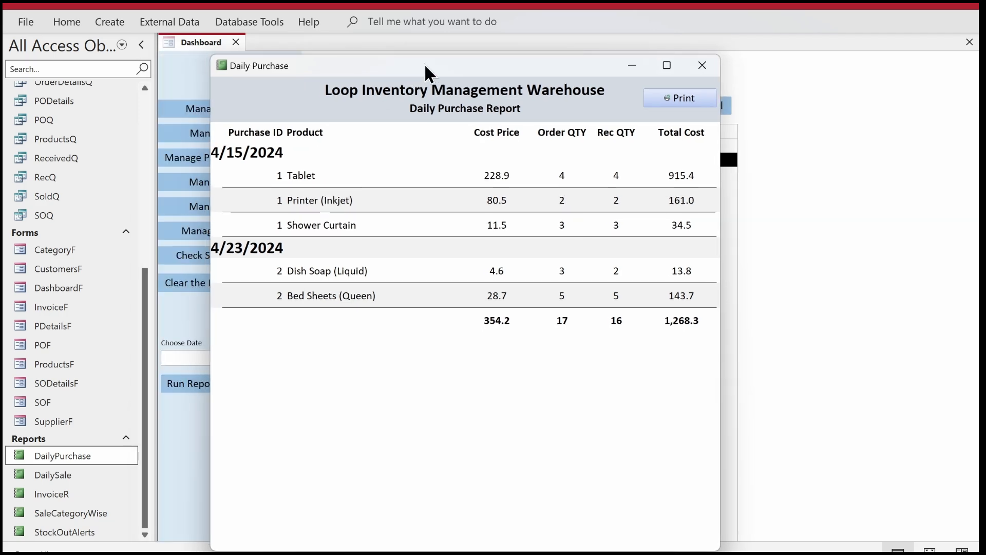
right_click(424, 63)
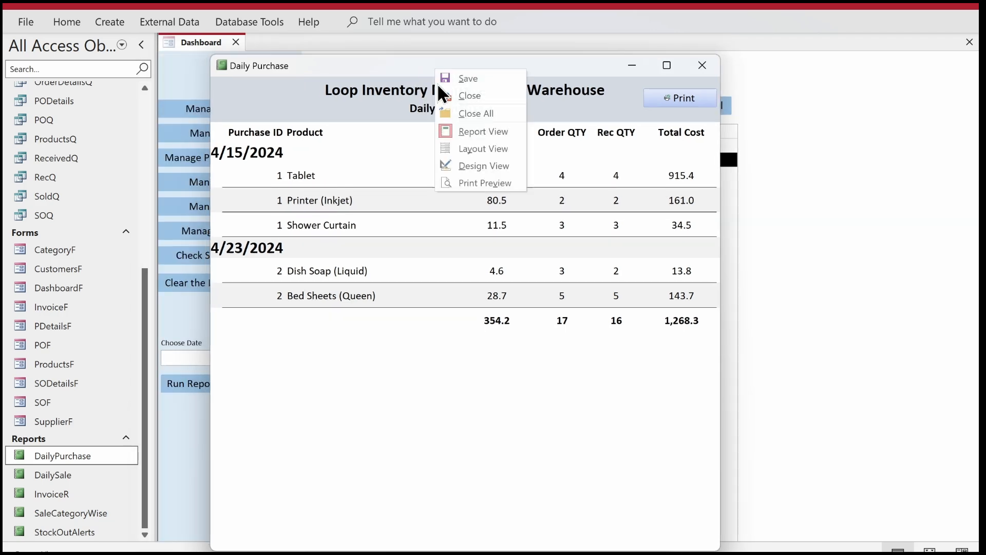
left_click(454, 160)
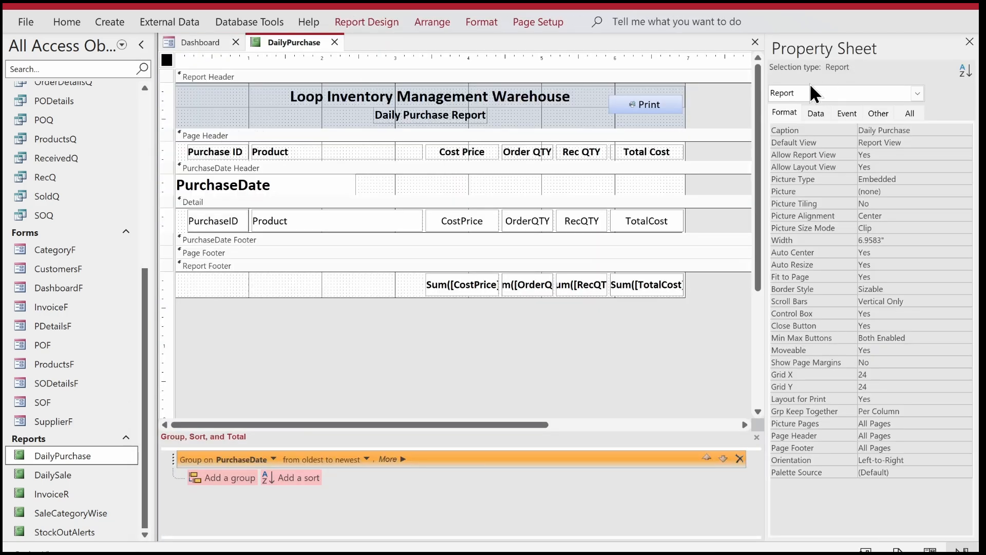
Open the report's Record Source in the Query Builder and close the Property Sheet.
left_click(817, 113)
left_click(968, 130)
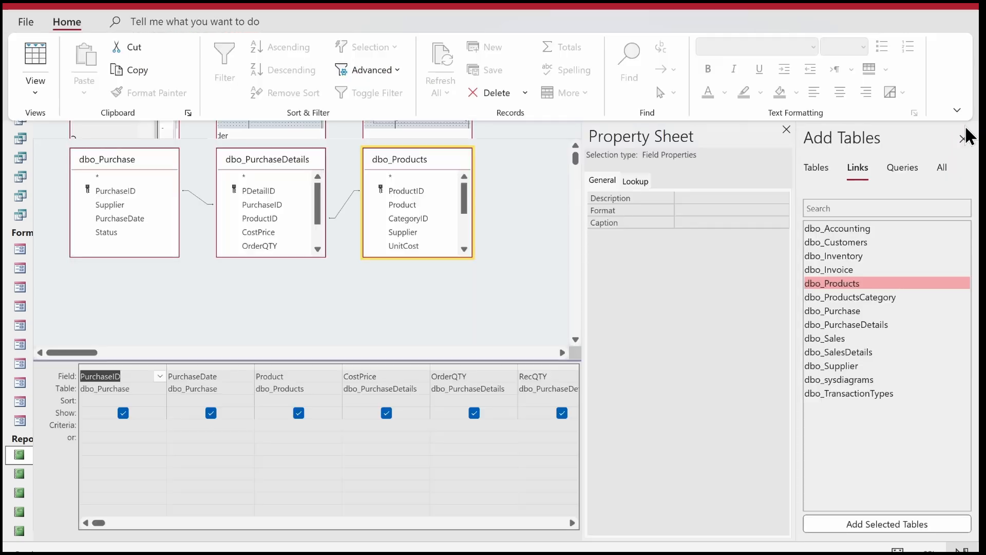
left_click(786, 125)
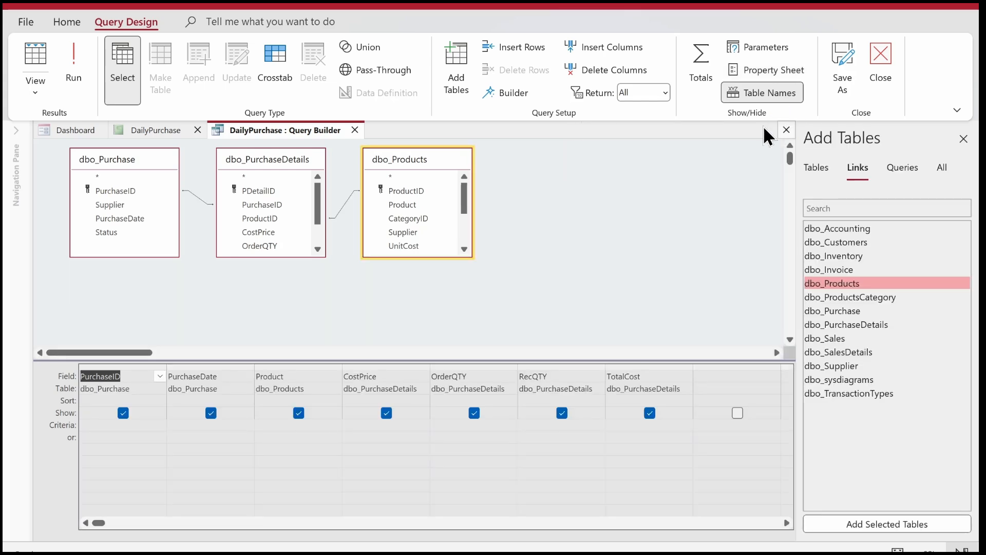
Set the PurchaseDate criteria to [Forms]![DashboardF]![txtDate], and save and close the DailyPurchase report.
left_click(224, 426)
type("form")
key("Down")
key("Down")
key("Down")
key("Down")
key("Down")
key("Down")
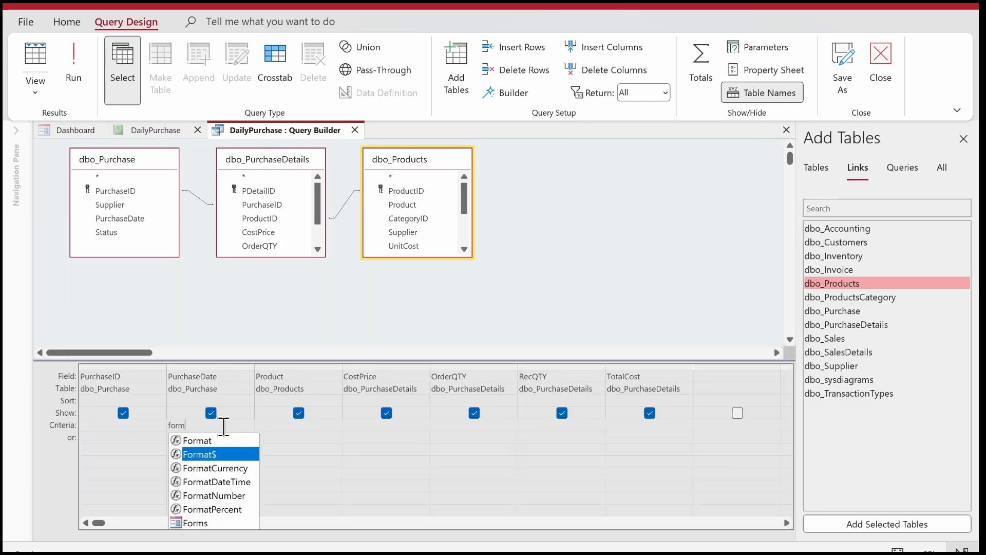
key("Tab")
type("!")
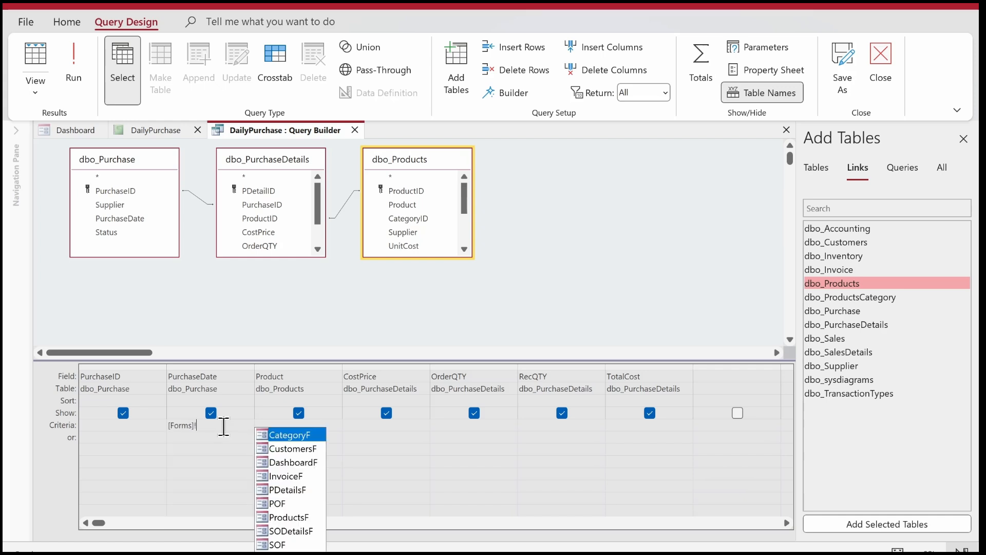
type("dashboardF!")
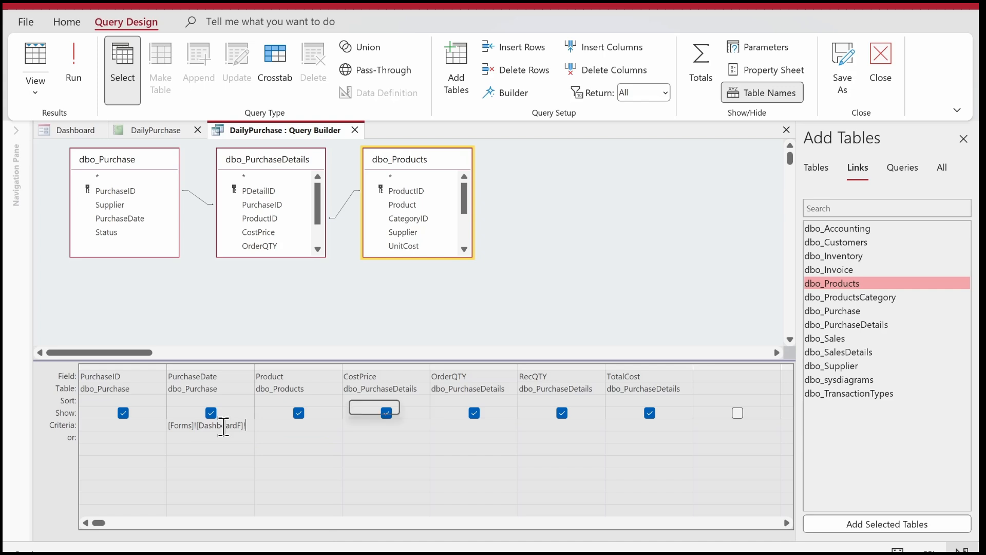
type("txtDate")
key("BackSpace")
key("BackSpace")
key("BackSpace")
key("BackSpace")
key("BackSpace")
key("BackSpace")
left_click(354, 130)
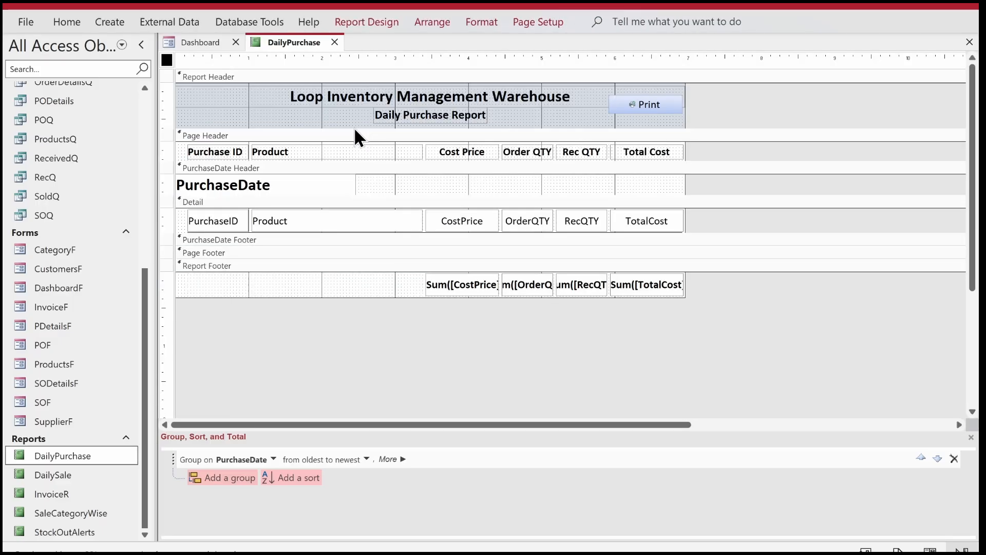
left_click(334, 42)
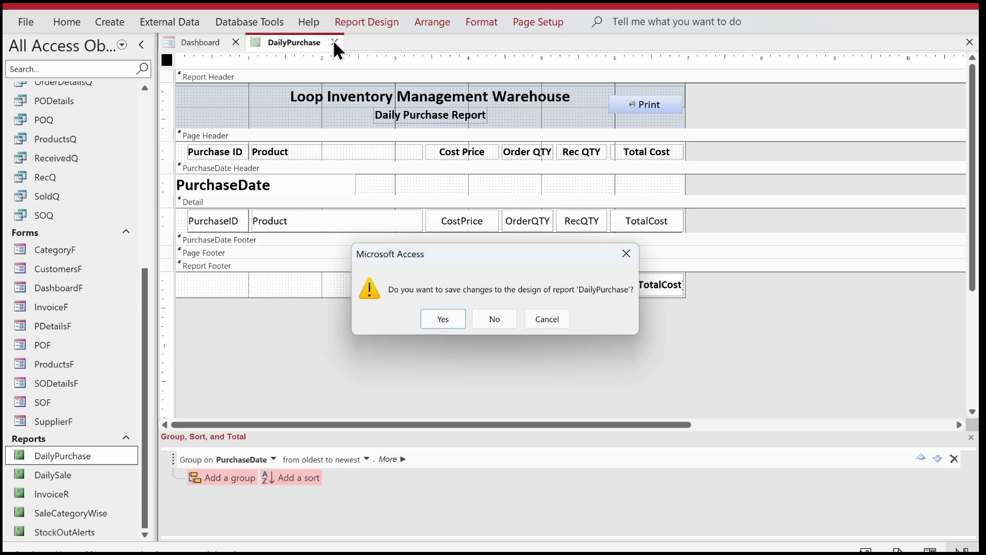
key("Return")
Switch the dashboard form to Design View and open the On Click event procedure of the Run Report button.
right_click(339, 53)
left_click(361, 109)
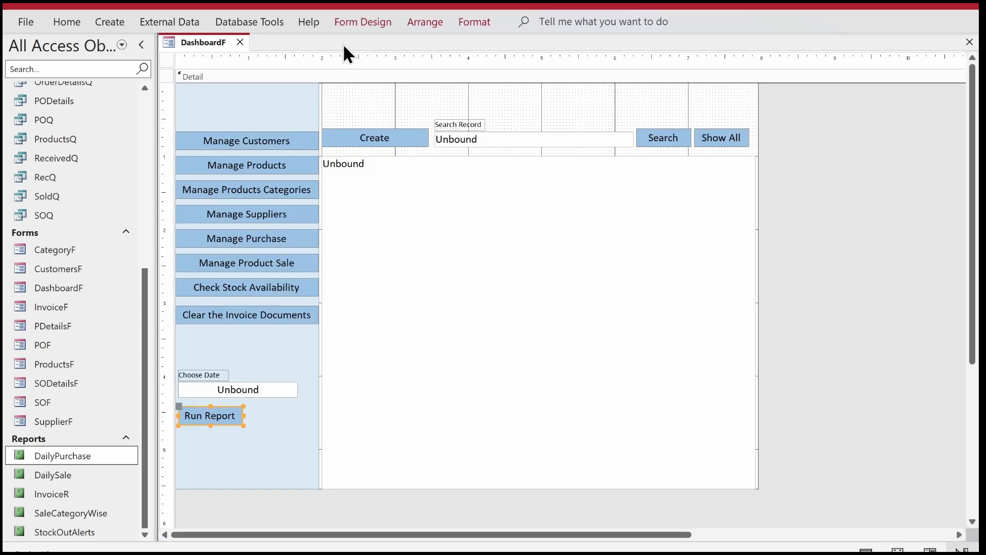
left_click(363, 22)
left_click(704, 69)
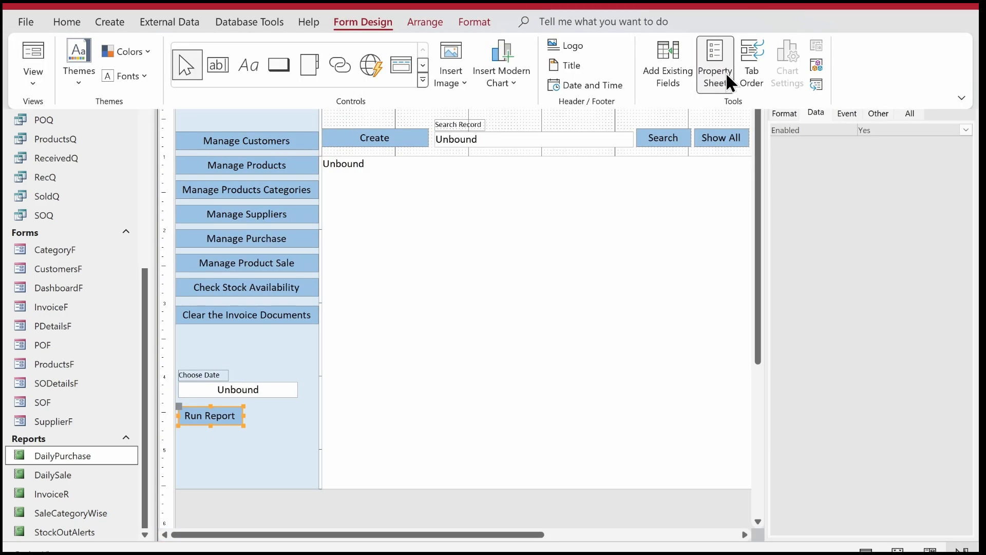
left_click(847, 113)
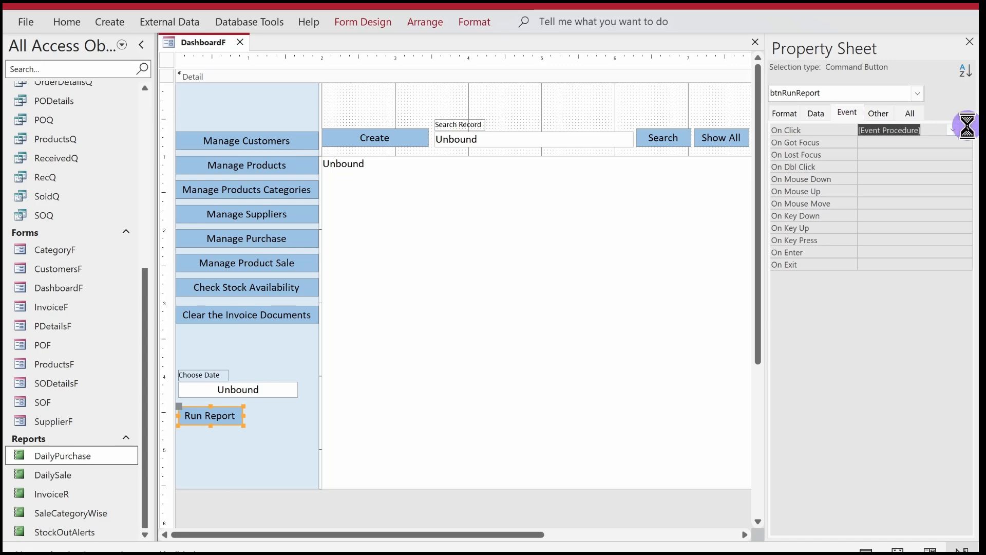
left_click(965, 130)
Change the OpenReport call in btnRunReport_Click to open the "DailyPurchase" report, and close the code editor.
left_click(186, 77)
key("BackSpace")
key("BackSpace")
key("BackSpace")
key("BackSpace")
type("Purchase")
key("Down")
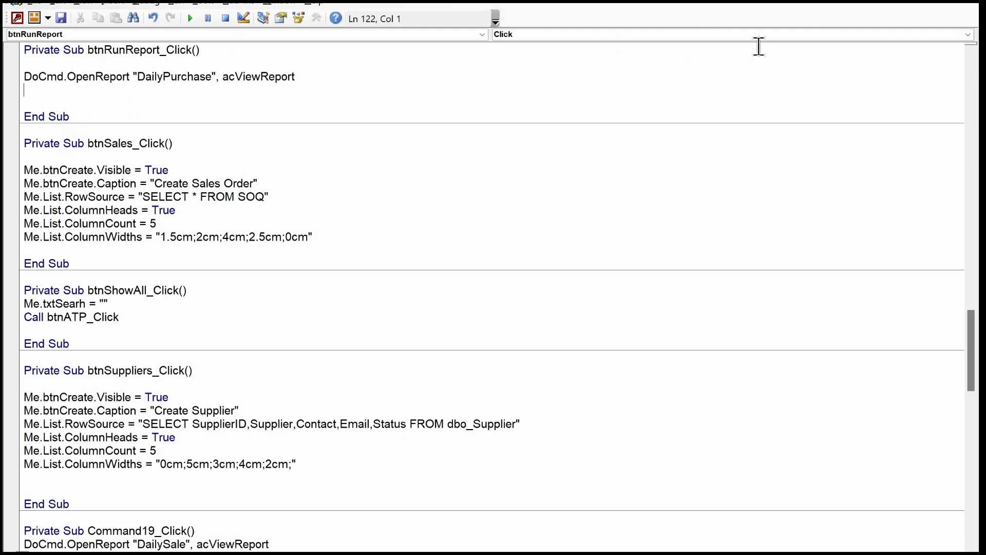
left_click(963, 3)
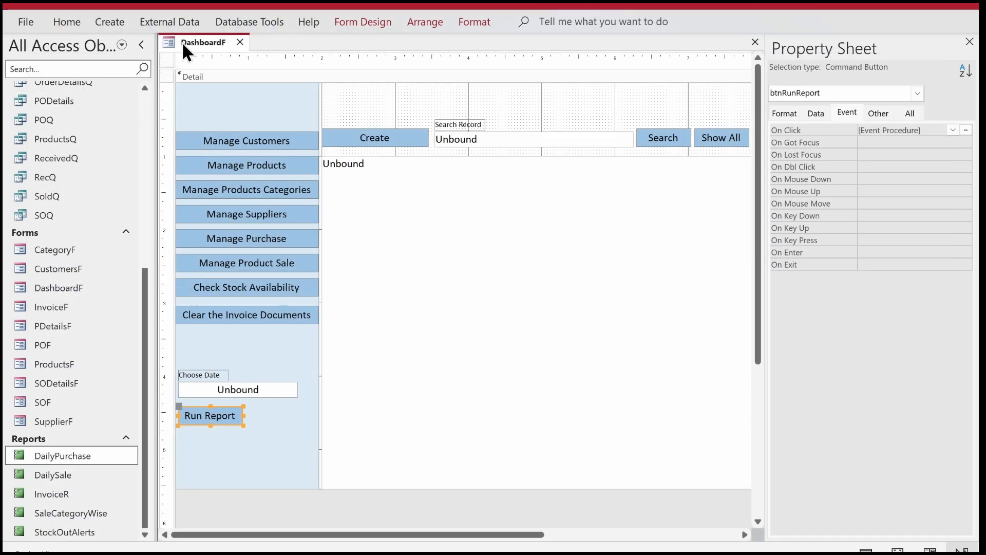
Show the dashboard in Form View and list the purchase orders to check their dates.
right_click(186, 43)
left_click(217, 122)
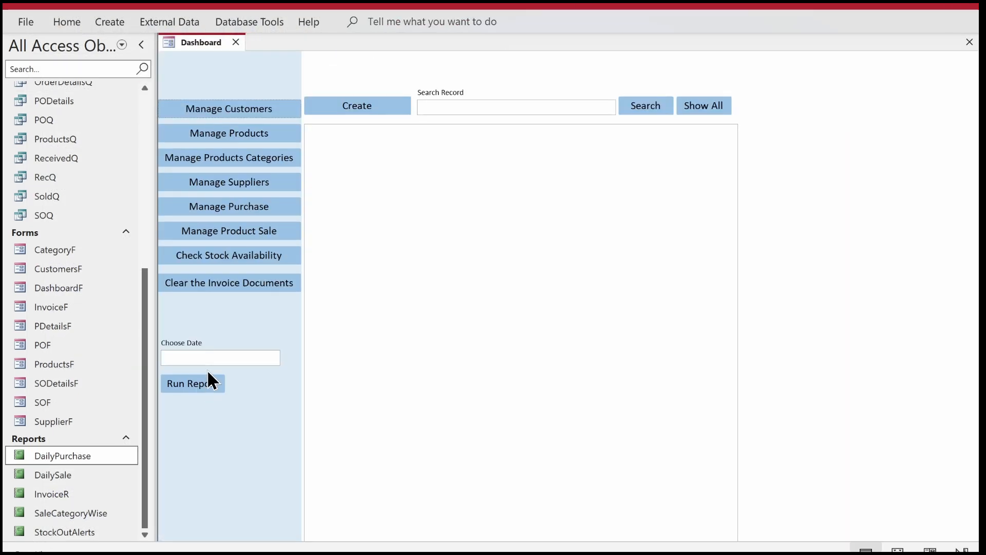
left_click(258, 207)
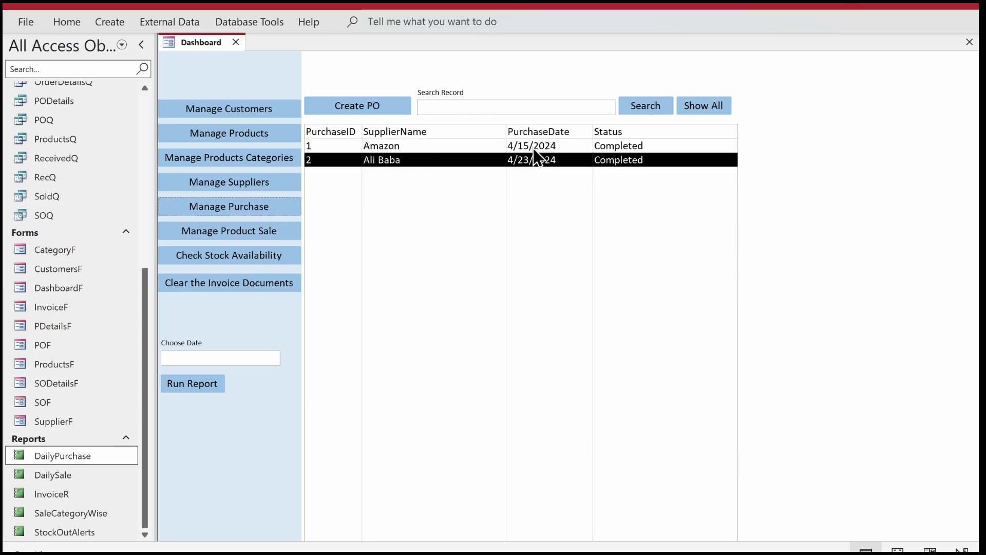
Choose 4/15/2024 as the report date, run the Daily Purchase report, examine its rows, and close it.
left_click(235, 358)
left_click(287, 356)
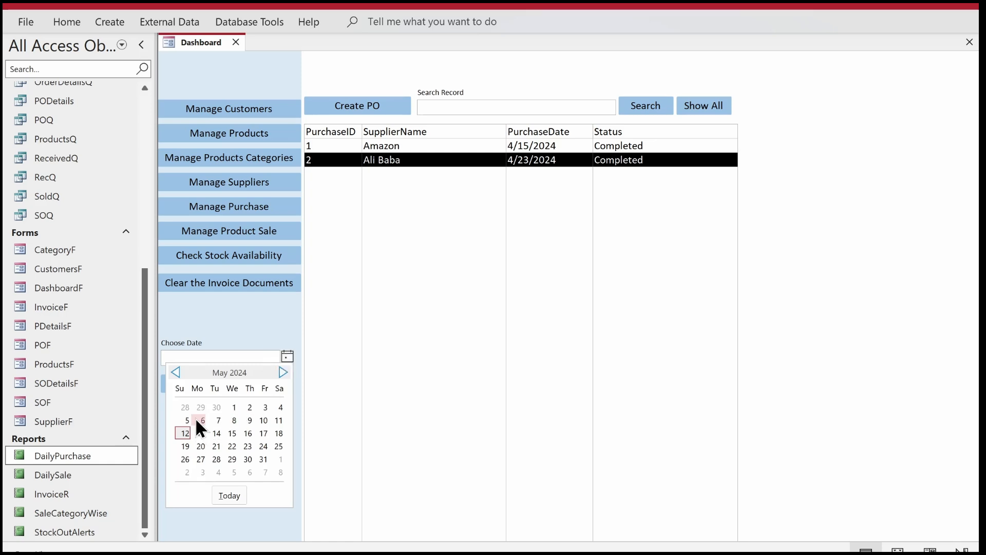
left_click(175, 372)
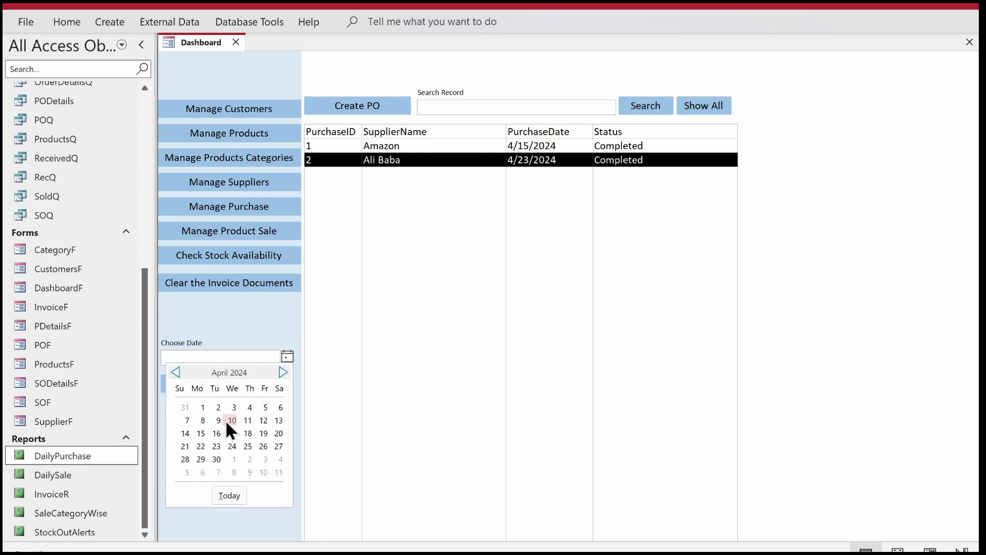
left_click(202, 433)
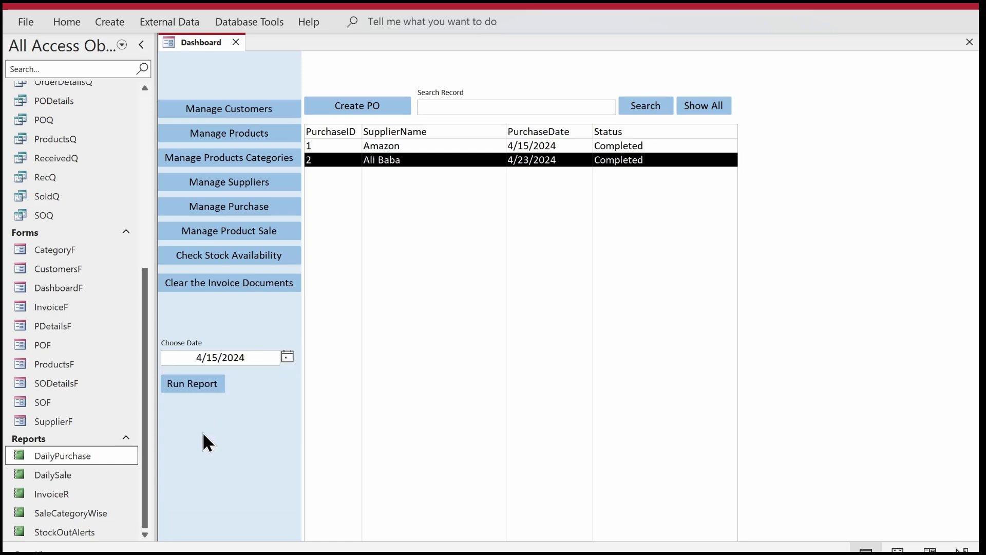
left_click(192, 384)
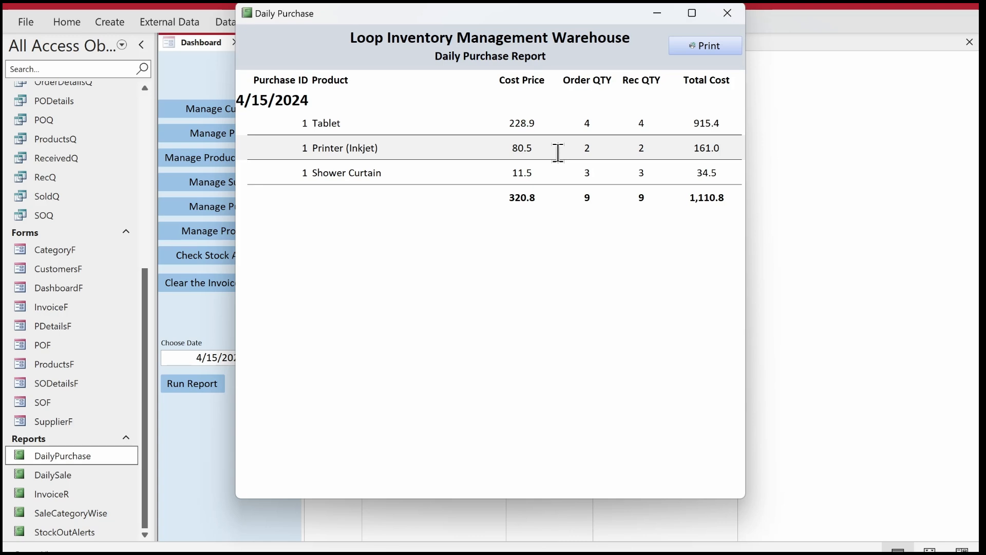
left_click(738, 12)
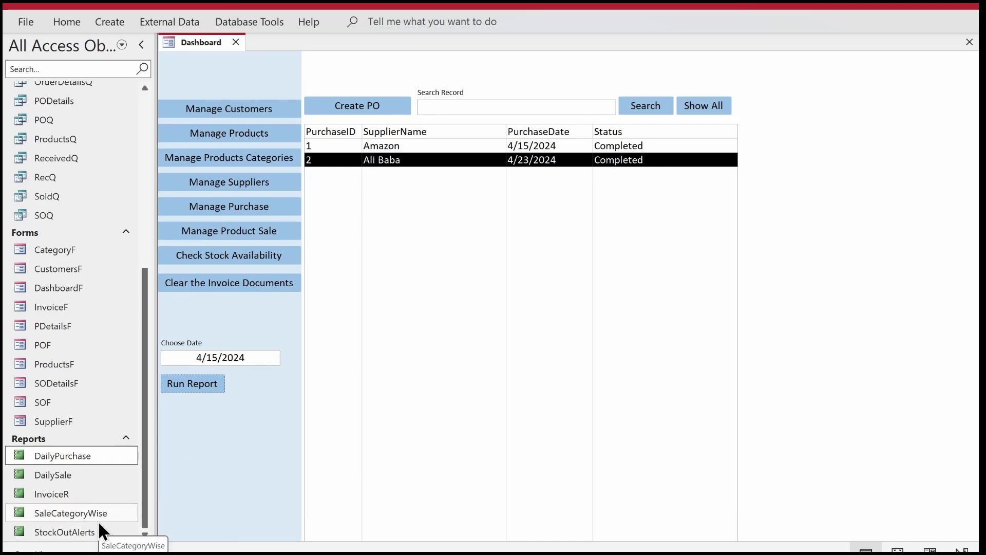
Duplicate the SaleCategoryWise report under the name PurchaseCategoryWise.
left_click(74, 513)
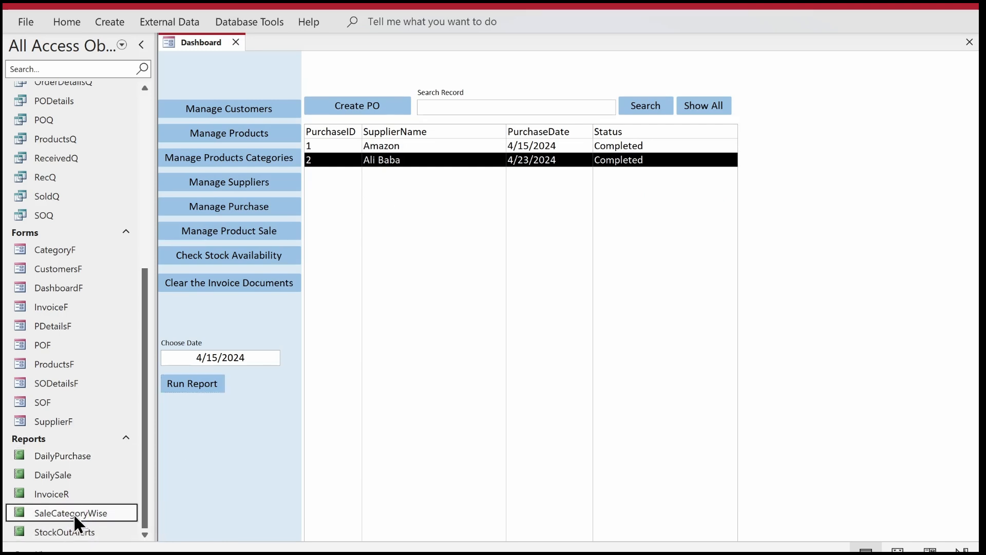
key("ctrl+v")
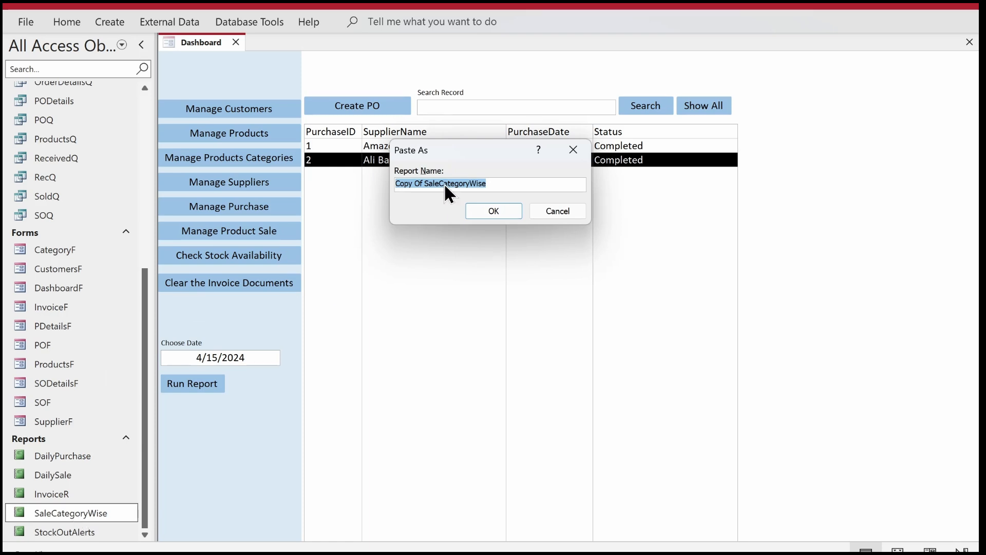
type("PurchaseCategory")
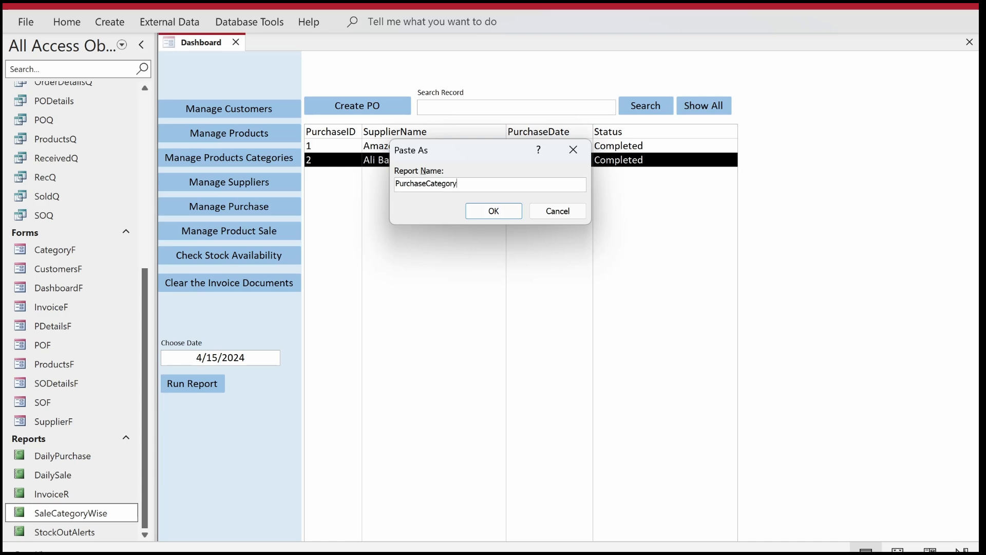
type("Wise")
key("Return")
Open the PurchaseCategoryWise report in Design View and delete all controls below the report header.
left_click(106, 500)
right_click(94, 513)
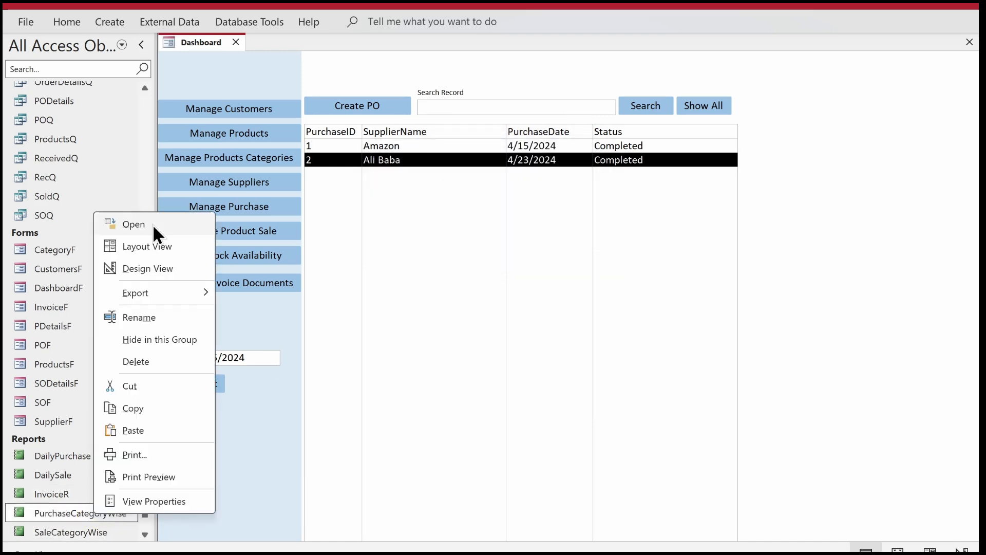
left_click(135, 265)
left_click_drag(713, 150, 57, 423)
key("Delete")
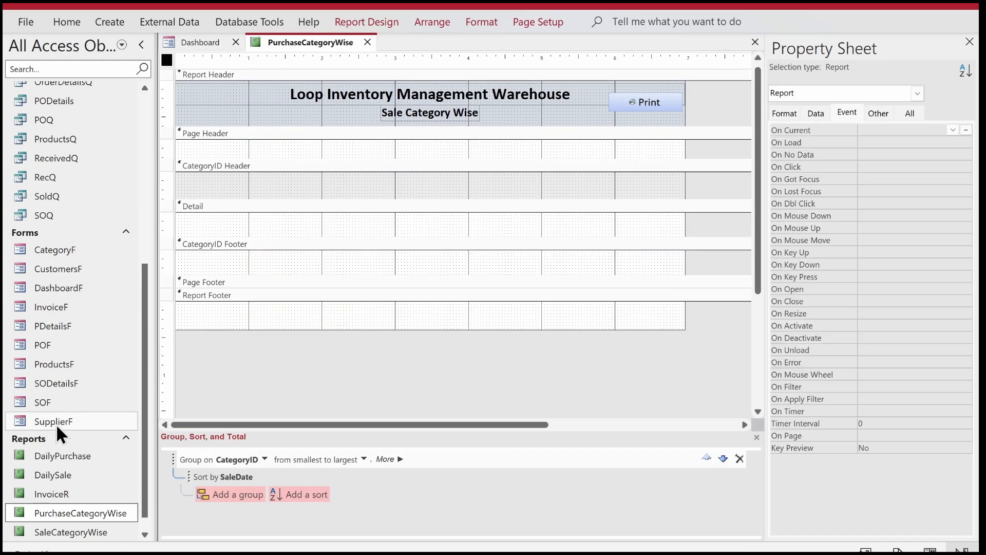
Remove the CategoryID grouping and the SaleDate sort from the report, and close the Group, Sort, and Total pane.
left_click(739, 459)
left_click(739, 458)
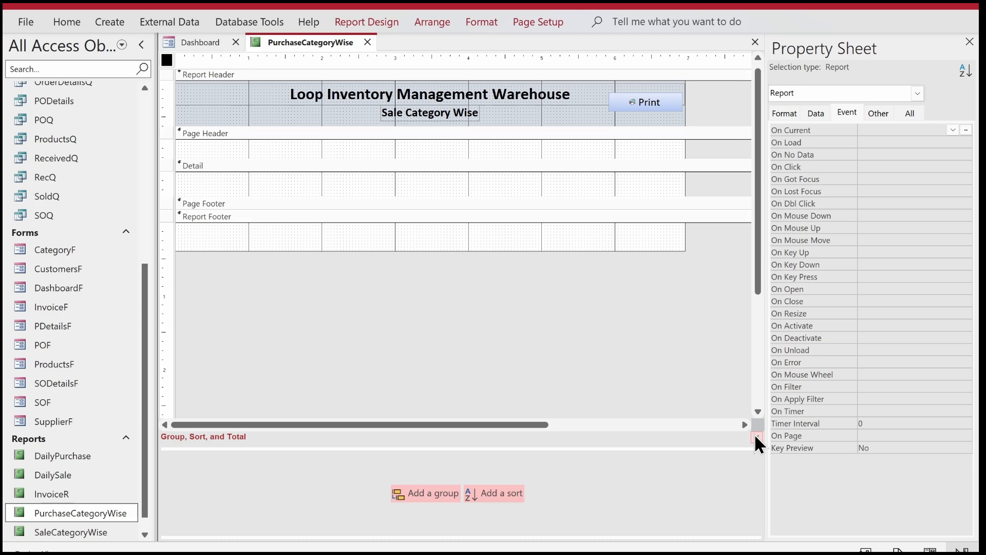
left_click(756, 438)
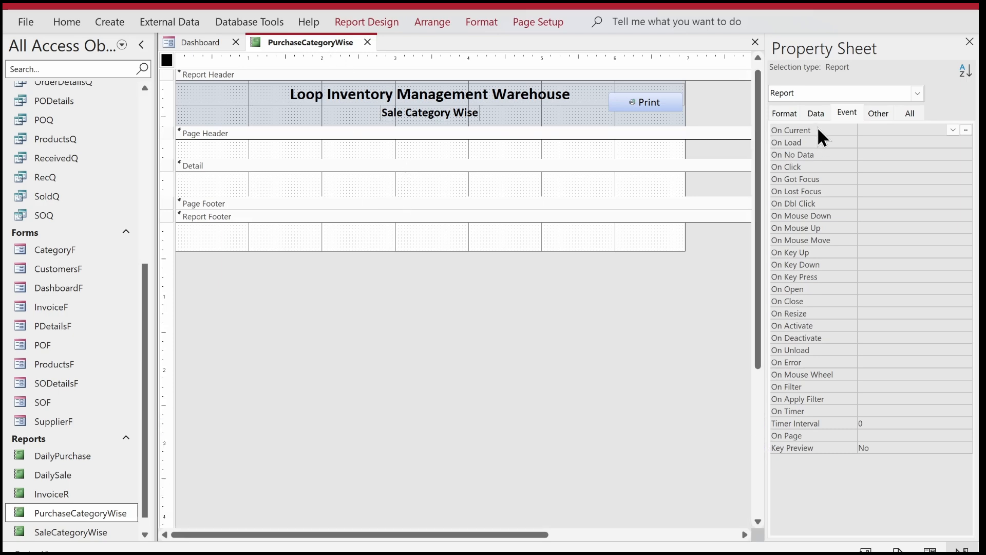
Clear the Record Source property of the PurchaseCategoryWise report.
left_click(814, 113)
left_click(881, 150)
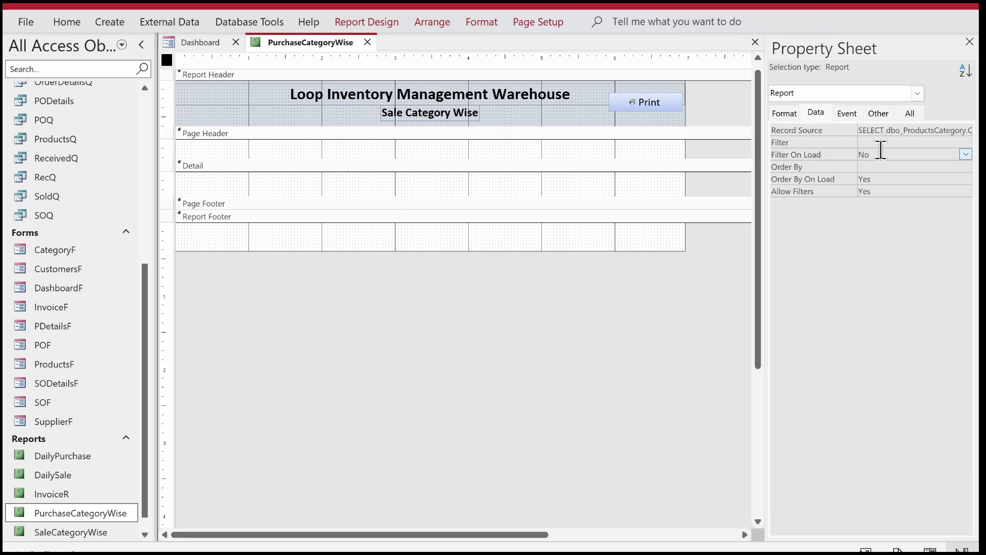
key("Up")
key("Delete")
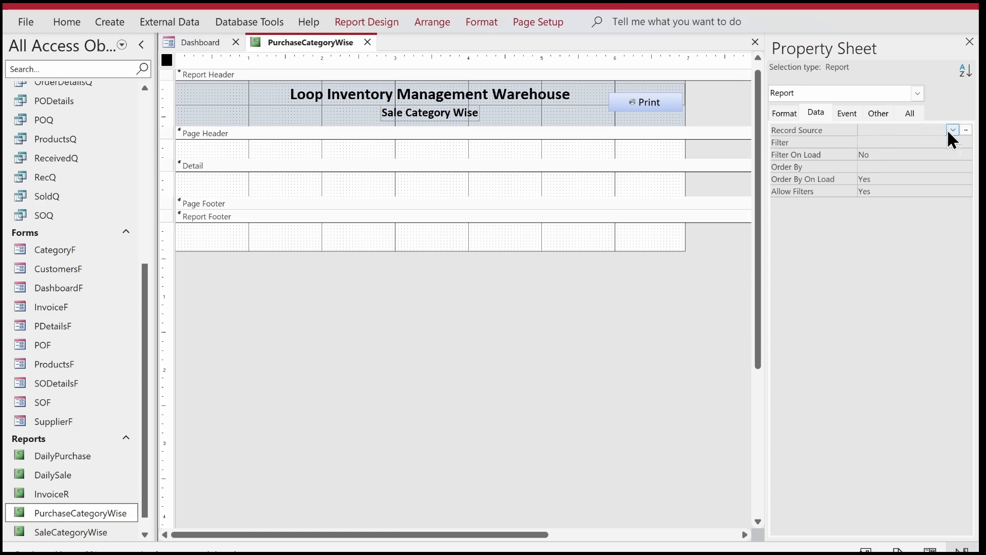
Open the Query Builder for the report's empty Record Source, list the linked tables, and close the Property Sheet.
left_click(966, 131)
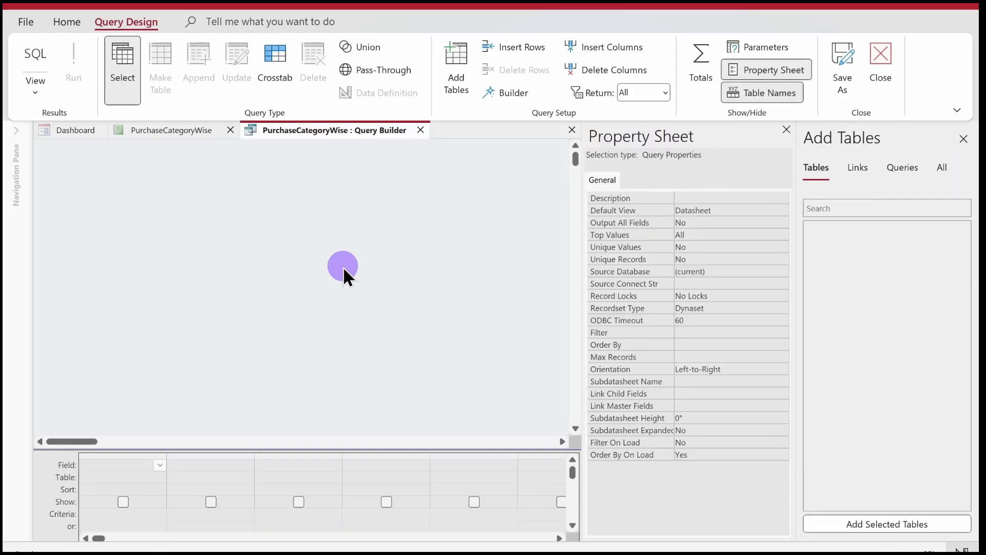
right_click(343, 266)
left_click(388, 311)
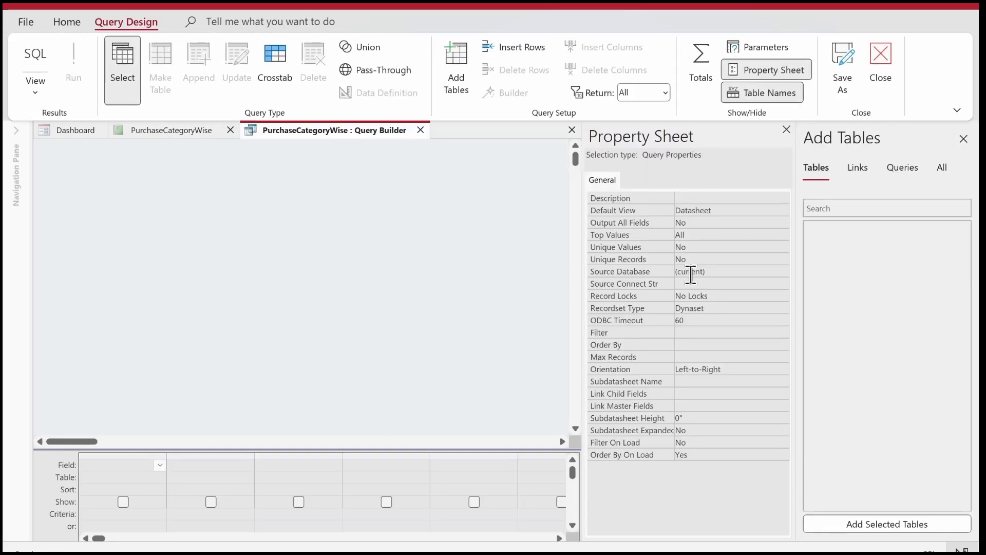
left_click(856, 171)
left_click(785, 130)
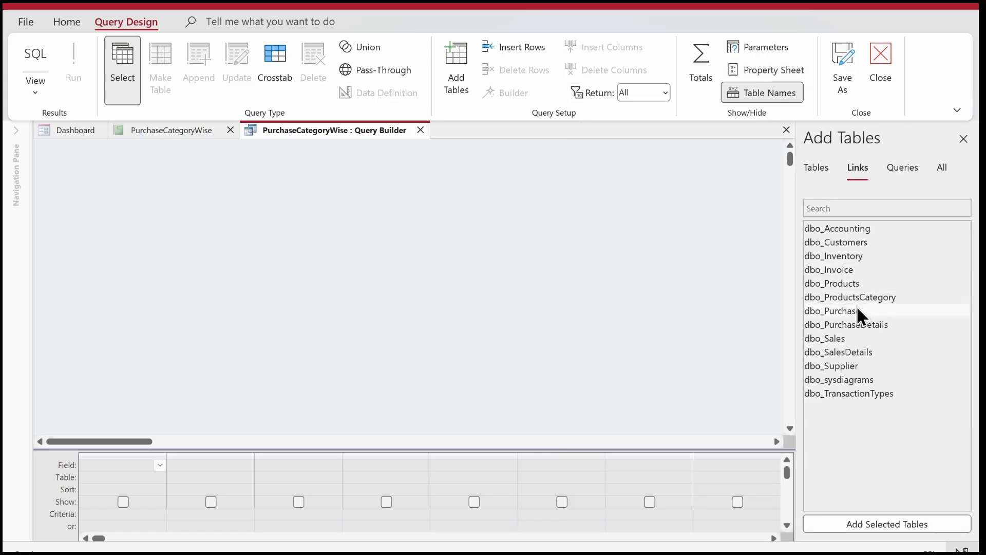
Add the dbo_ProductsCategory table to the query and include its CategoryID and Category fields.
double_click(855, 299)
double_click(128, 190)
double_click(118, 203)
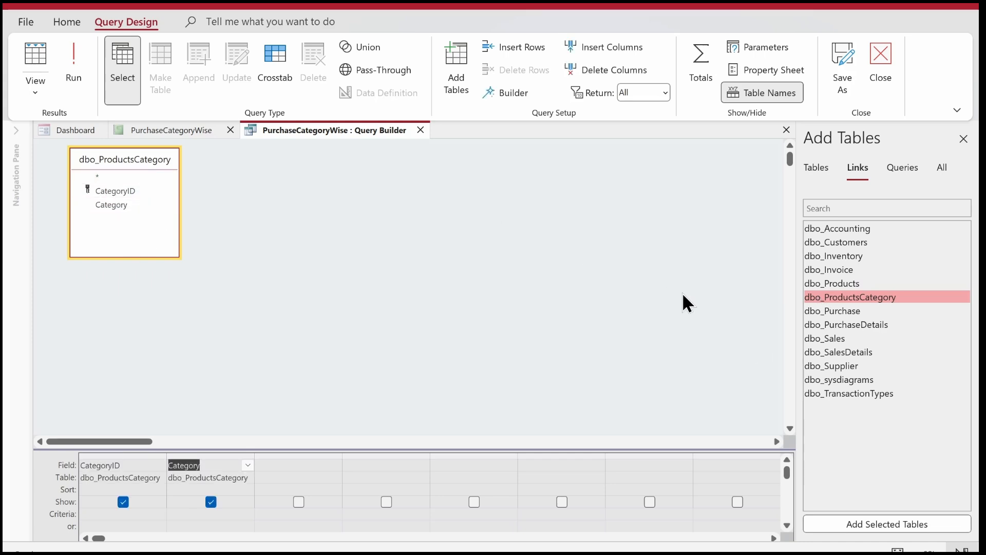
Add the dbo_PurchaseDetails, dbo_Purchase and dbo_Products tables to the query.
double_click(856, 322)
double_click(845, 310)
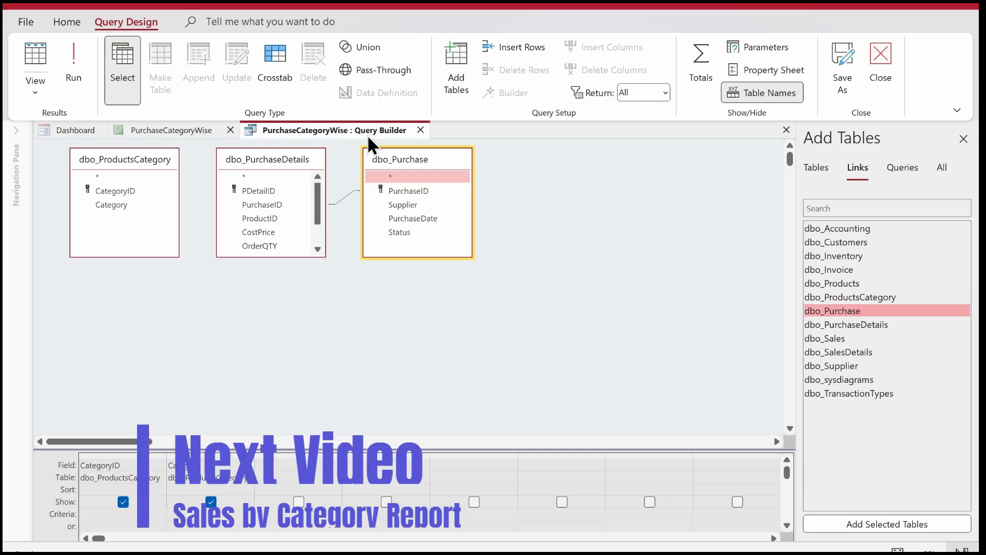
left_click(235, 159)
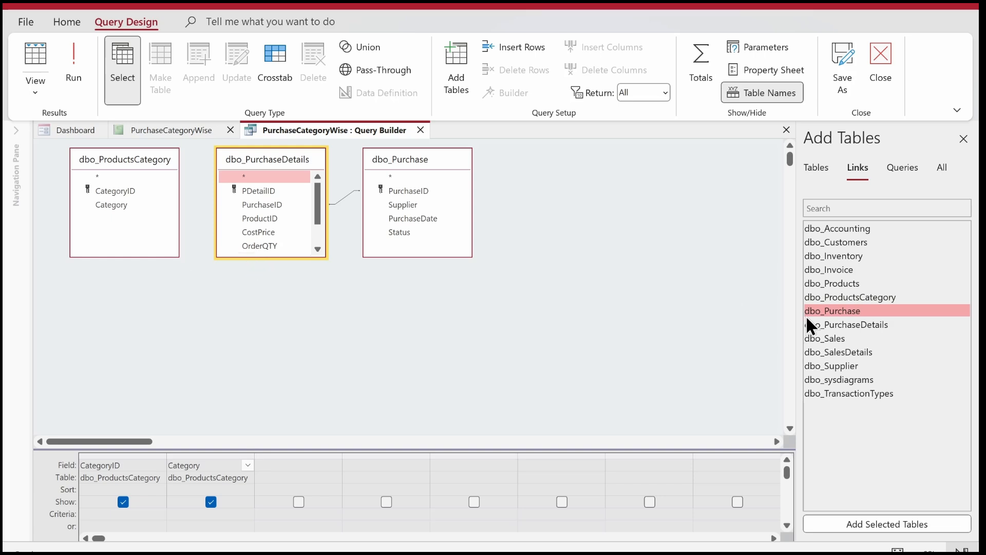
double_click(832, 283)
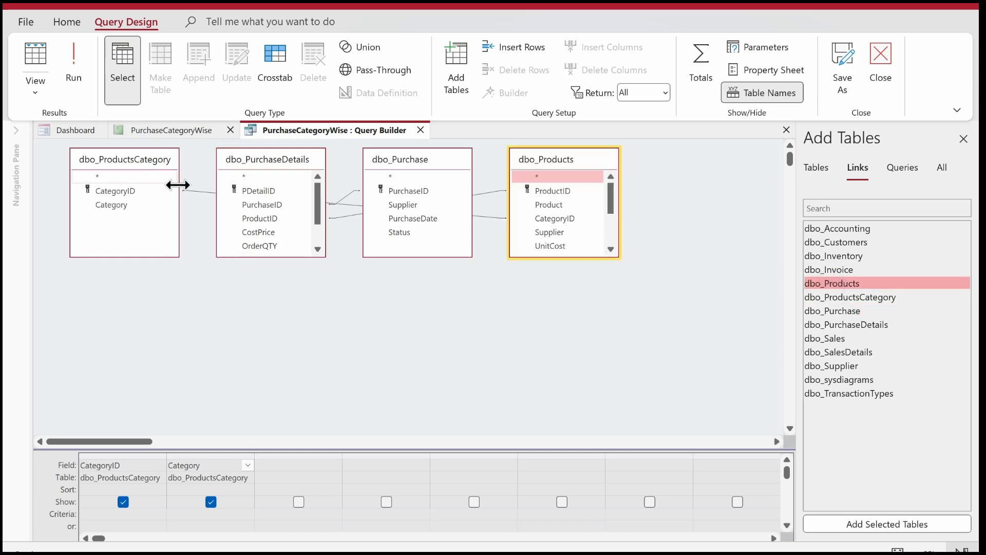
Rearrange the tables so dbo_Products sits beside dbo_ProductsCategory, dbo_Purchase below it, and dbo_PurchaseDetails at the far end.
left_click_drag(248, 162, 693, 225)
left_click_drag(399, 156, 265, 325)
left_click_drag(576, 165, 355, 175)
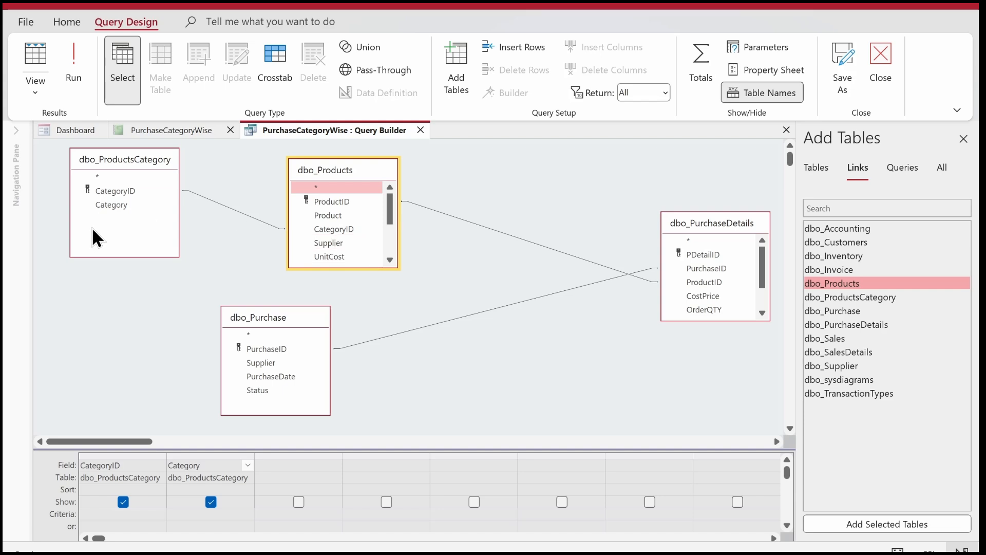
Run the query to check its records, return to Design View, and move dbo_Purchase between dbo_Products and dbo_PurchaseDetails.
left_click(73, 67)
right_click(324, 130)
left_click(360, 206)
left_click_drag(284, 324, 502, 268)
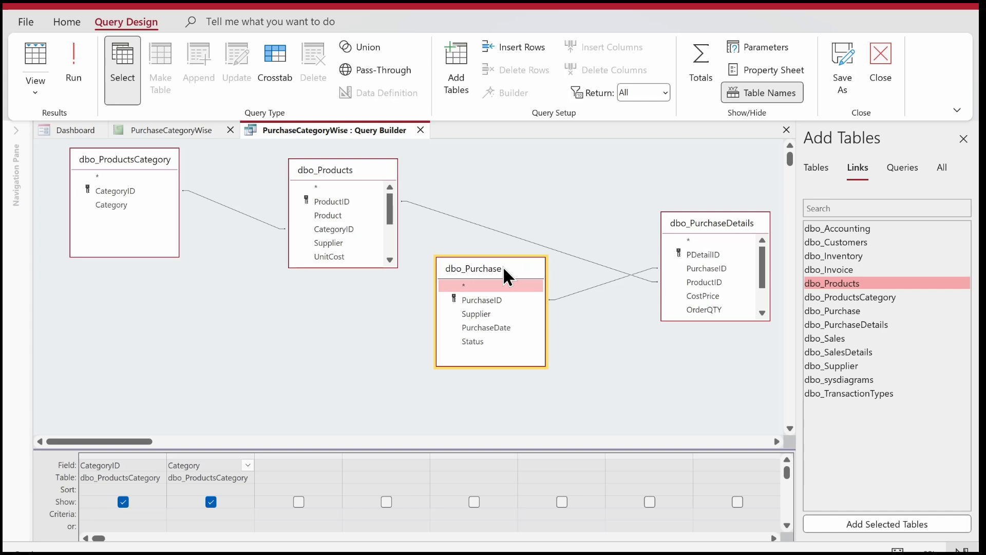
Add PurchaseDate from dbo_Purchase, and CostPrice, OrderQTY, TotalCost and RecQTY from a repositioned, enlarged dbo_PurchaseDetails, to the query.
left_click_drag(735, 223, 649, 172)
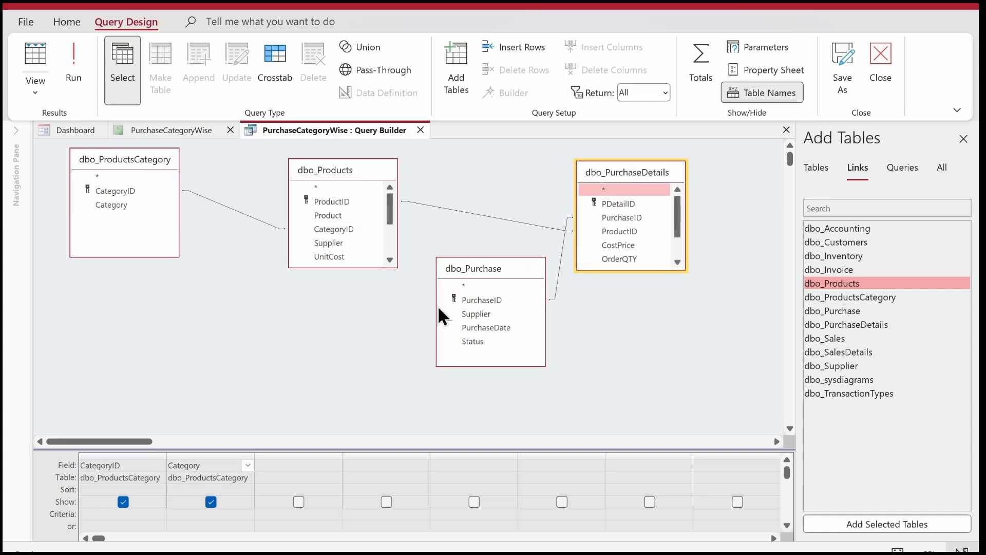
double_click(484, 326)
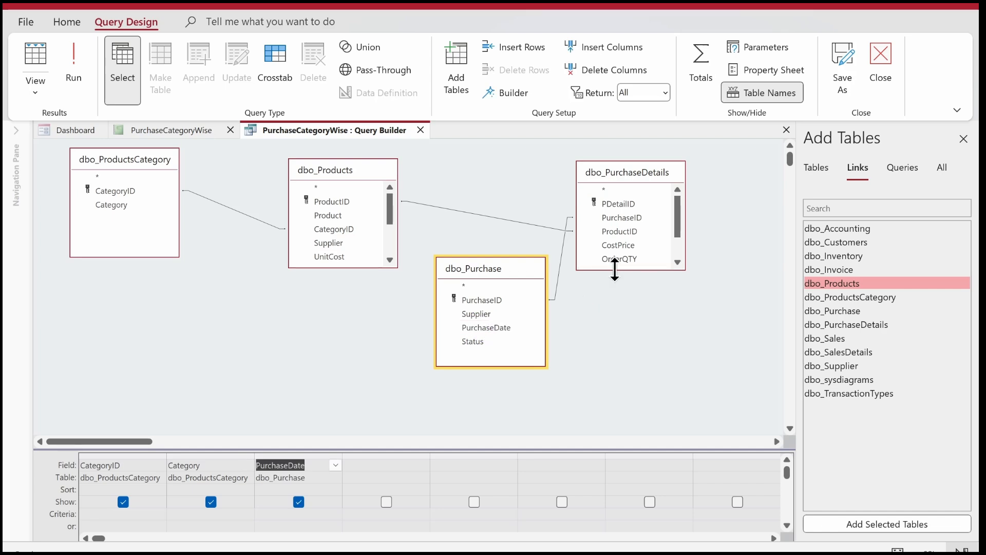
left_click_drag(614, 268, 629, 386)
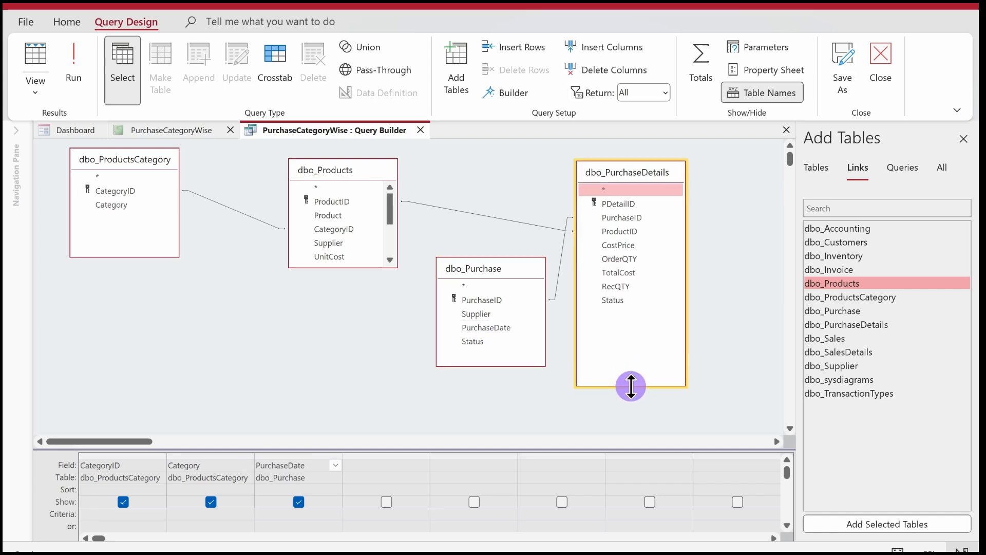
double_click(621, 245)
double_click(617, 259)
double_click(613, 271)
double_click(614, 286)
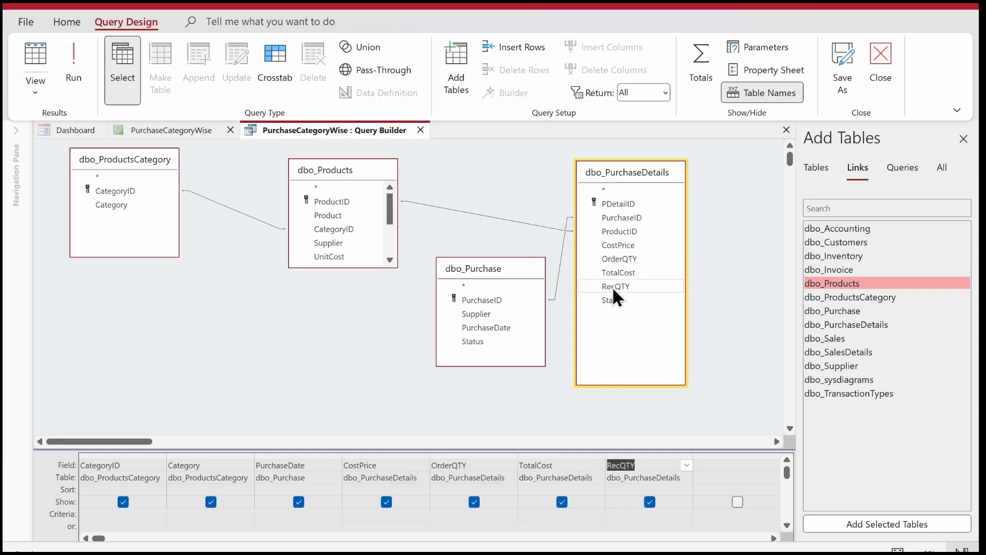
Move the RecQTY column ahead of TotalCost, run the query to check its records, and return to Design View.
left_click(639, 455)
left_click_drag(640, 459, 565, 466)
left_click(420, 130)
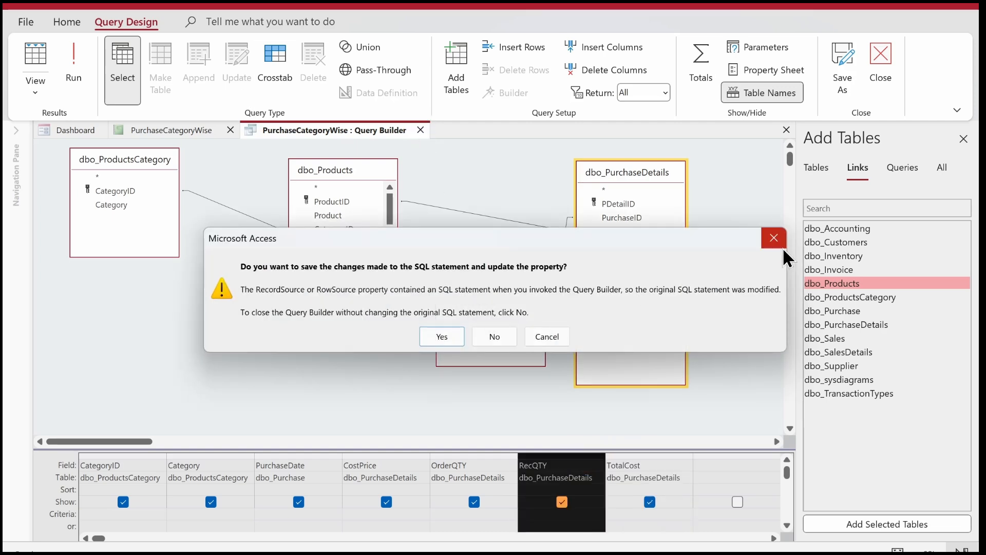
left_click(782, 246)
left_click(73, 67)
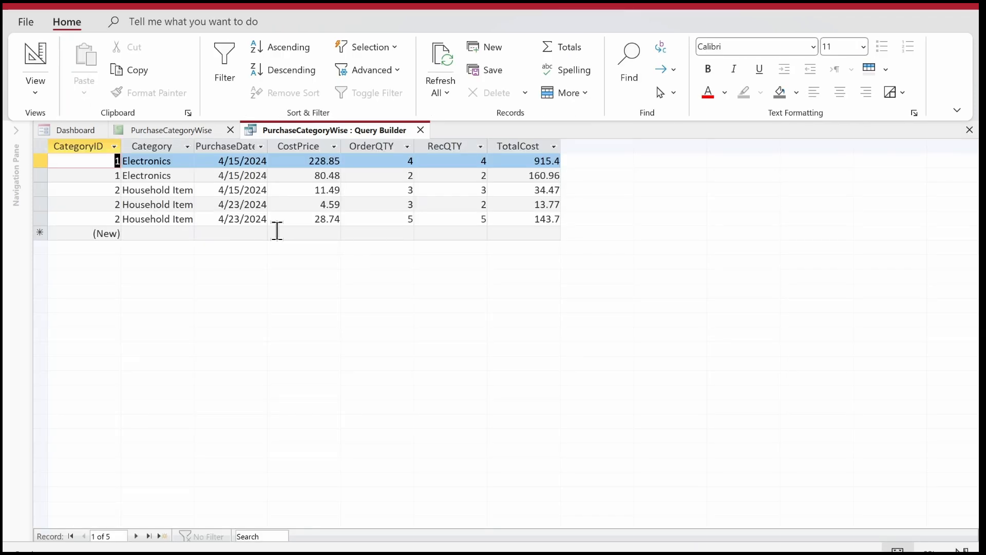
right_click(341, 129)
left_click(375, 208)
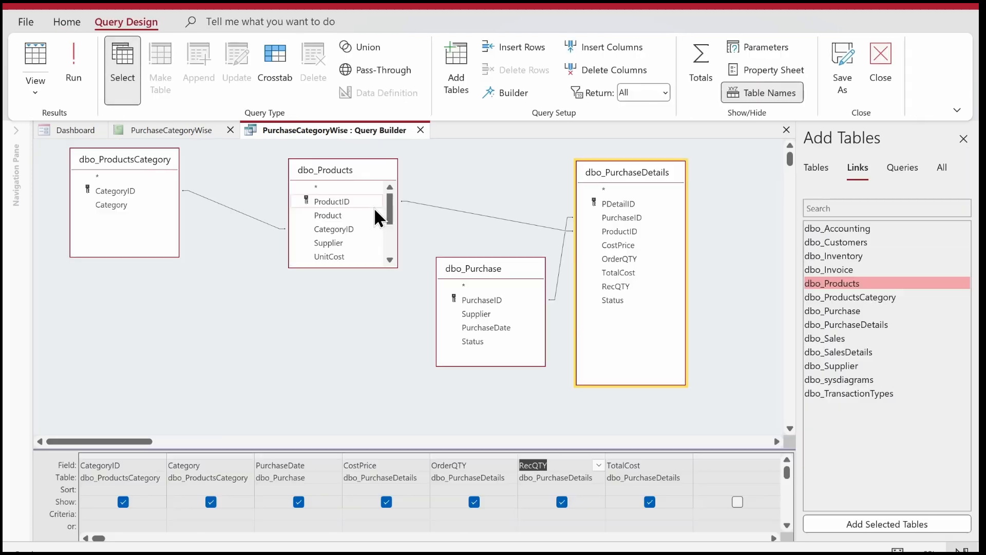
Turn on Totals for the query and use Sum for CostPrice, OrderQTY, RecQTY and TotalCost.
left_click(700, 69)
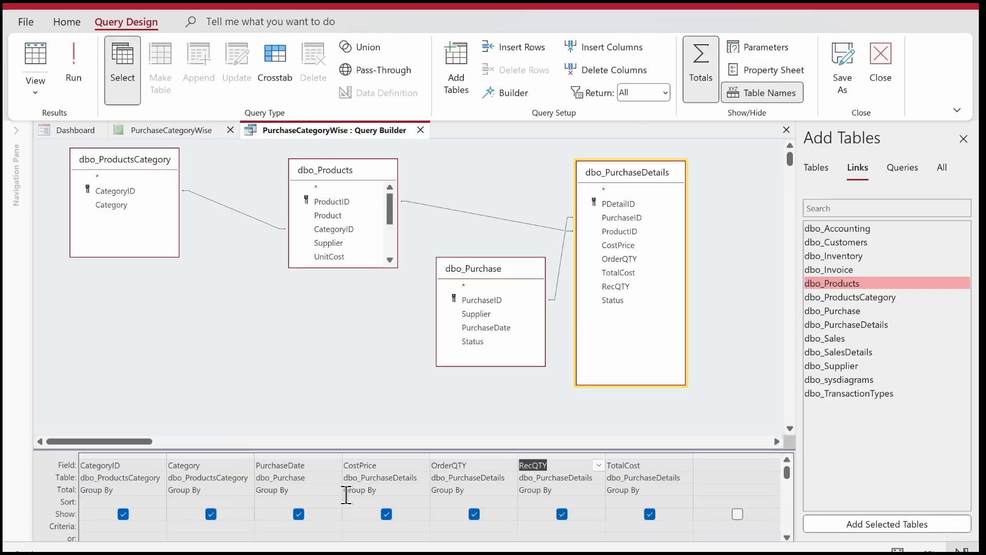
left_click(370, 489)
type("Sum")
key("Tab")
type("Sum")
key("Tab")
type("Sum")
key("Tab")
type("Sum")
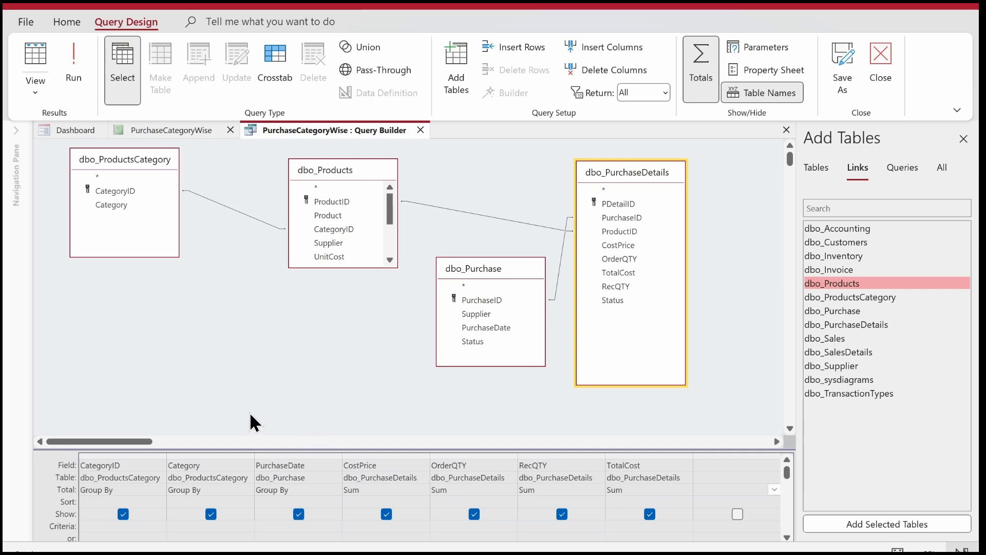
Save the query and close the Query Builder to return to the PurchaseCategoryWise report design.
right_click(299, 130)
left_click(312, 134)
left_click(419, 128)
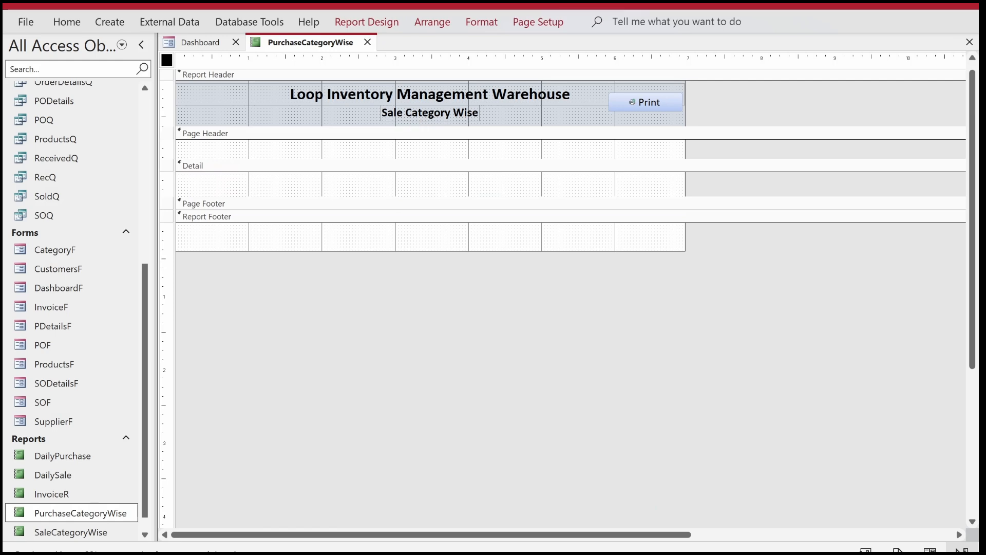
Place all the query's fields from CategoryID to SumOfTotalCost in the report's Detail section and lengthen the section to fit them.
left_click(374, 21)
left_click(753, 69)
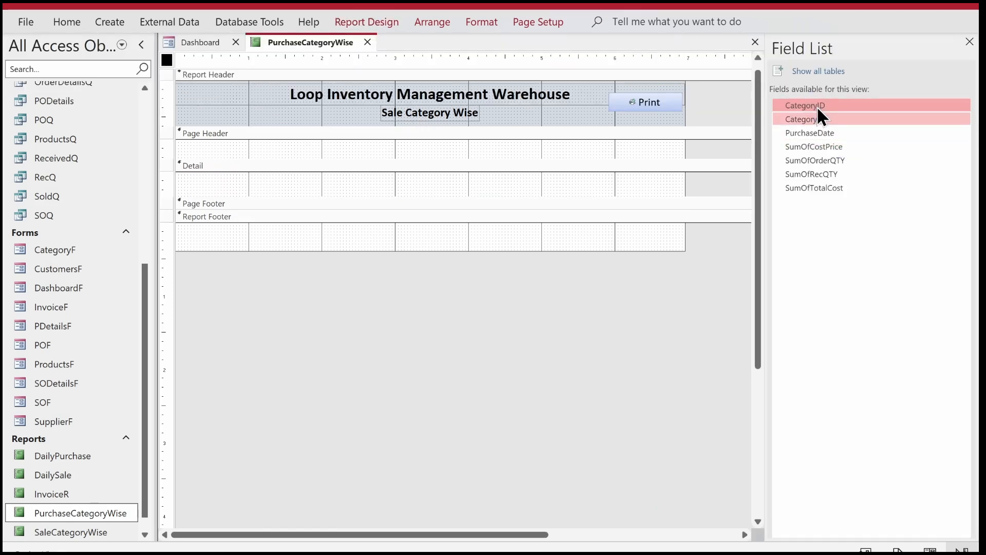
key("shift+Down")
key("shift+Down")
key("shift+Down")
key("shift+Down")
key("shift+Down")
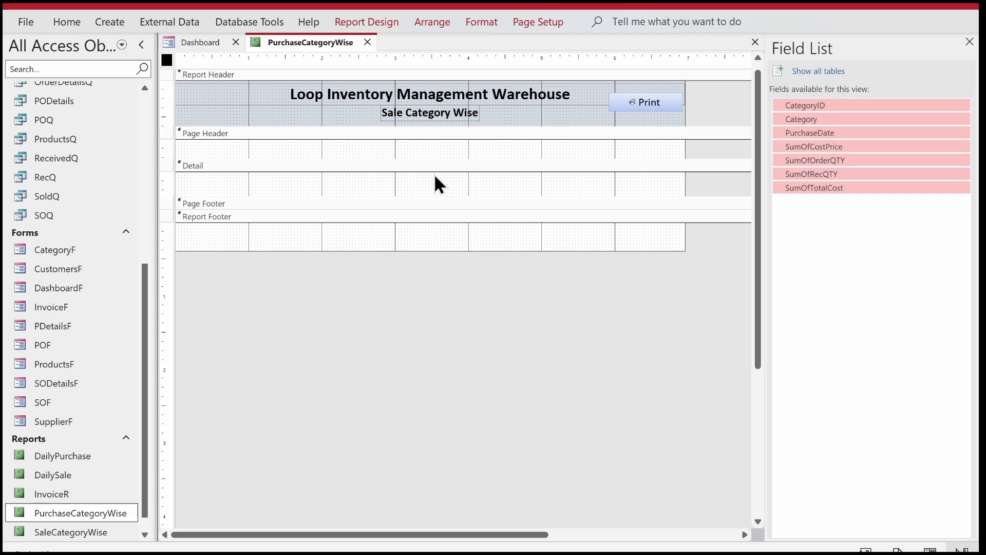
left_click_drag(813, 117, 401, 190)
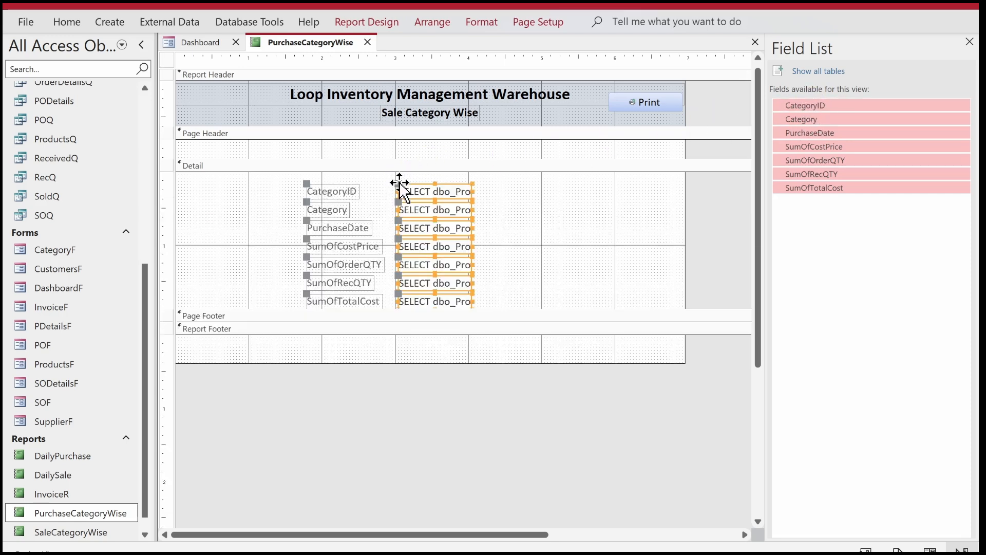
key("Delete")
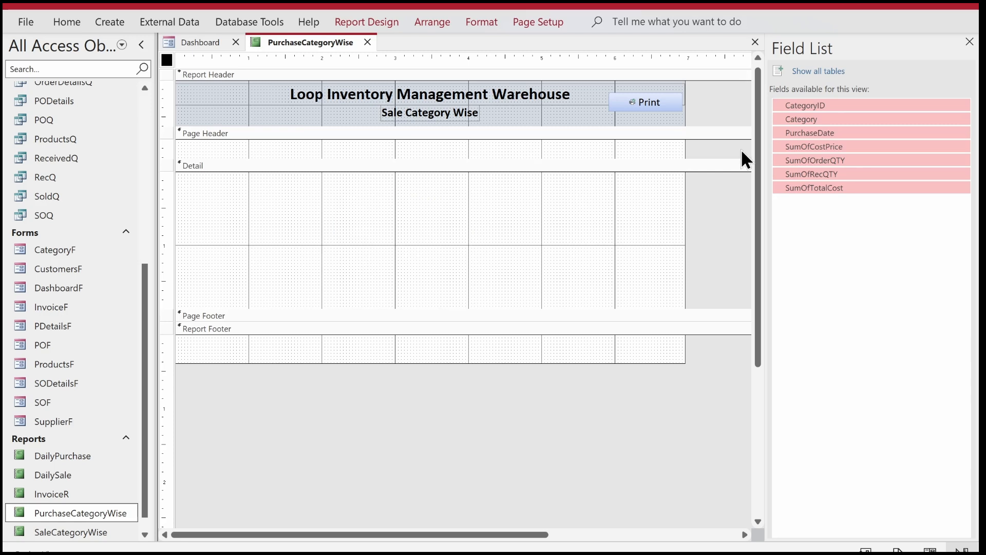
left_click_drag(818, 109, 401, 198)
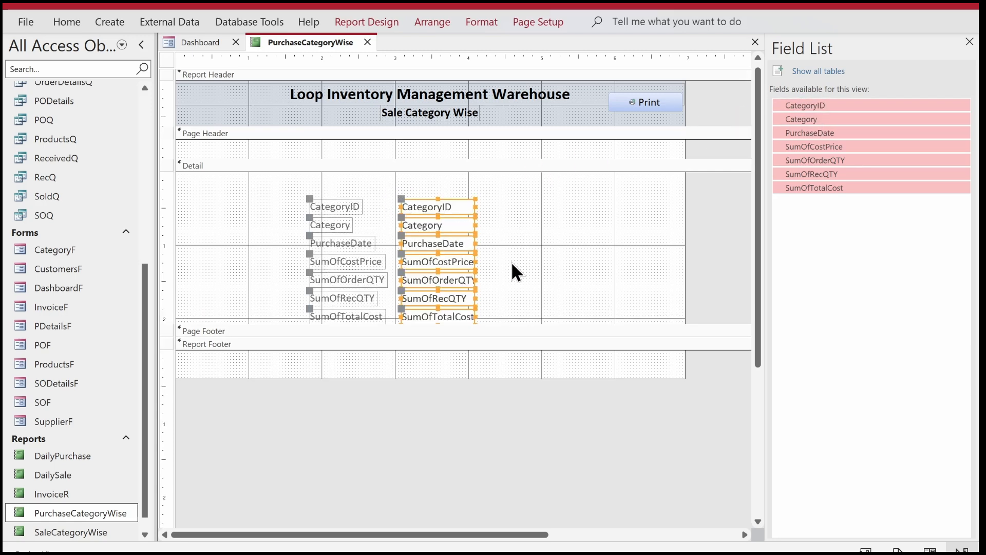
left_click_drag(524, 322, 523, 337)
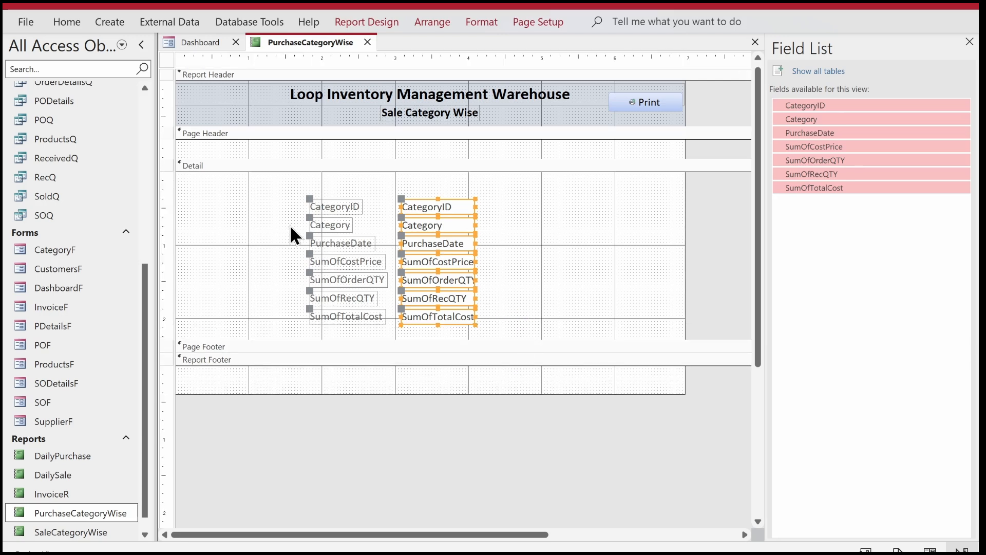
Set the CategoryID and Category fields apart from the others and group the report on CategoryID.
left_click_drag(502, 203, 283, 207)
left_click(371, 22)
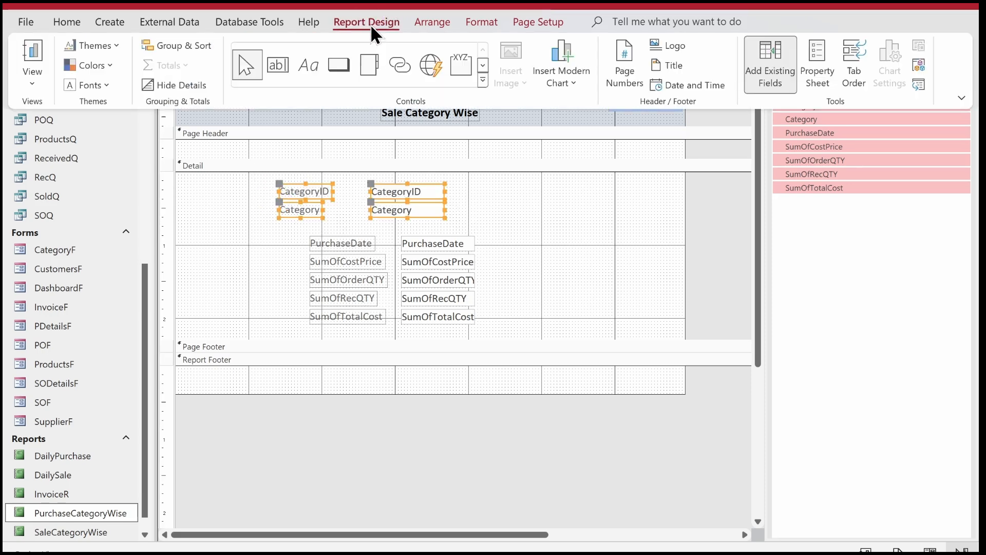
left_click(205, 42)
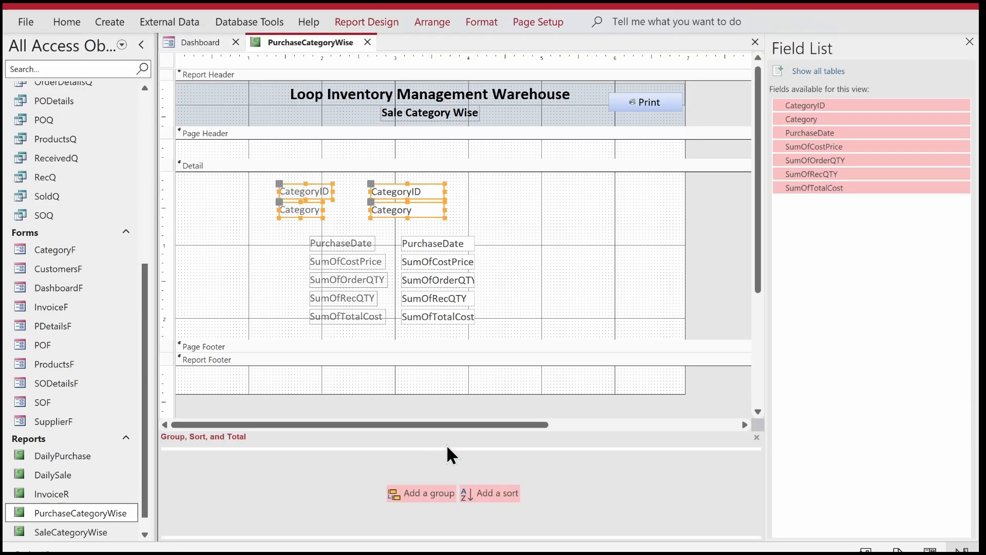
left_click(414, 491)
left_click(336, 414)
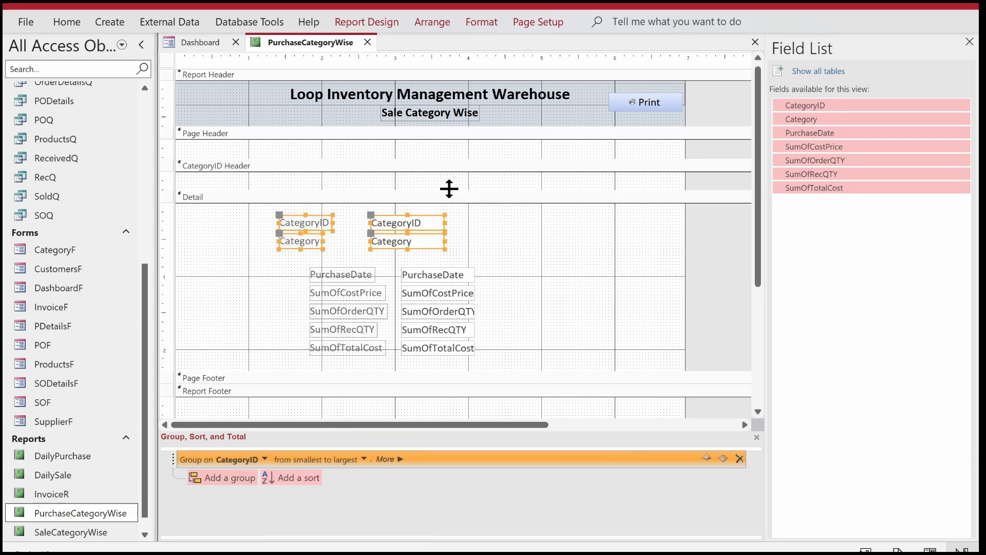
Move CategoryID and Category into the CategoryID Header, delete their labels, and rearrange the two fields with Category at the left margin.
left_click_drag(418, 222, 418, 177)
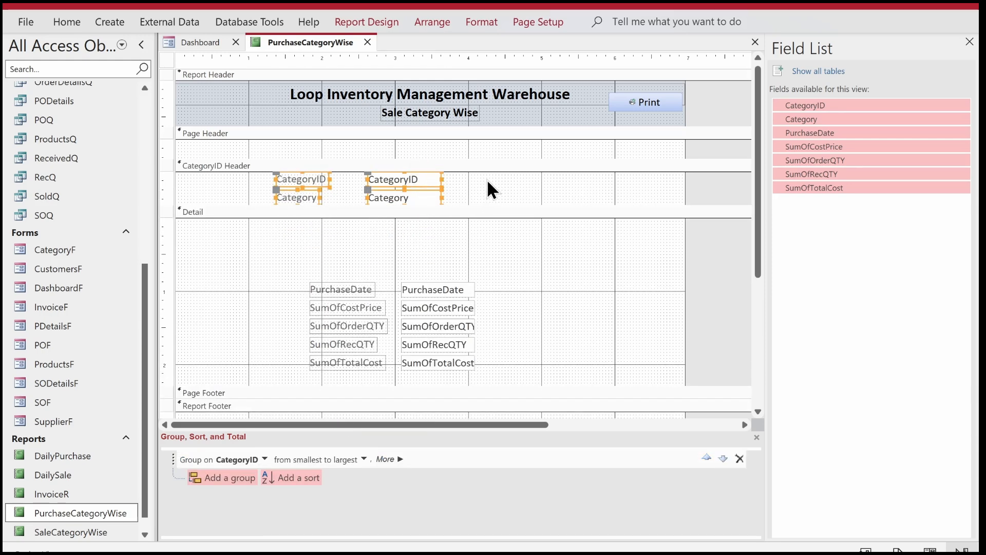
left_click_drag(259, 180, 308, 206)
key("Delete")
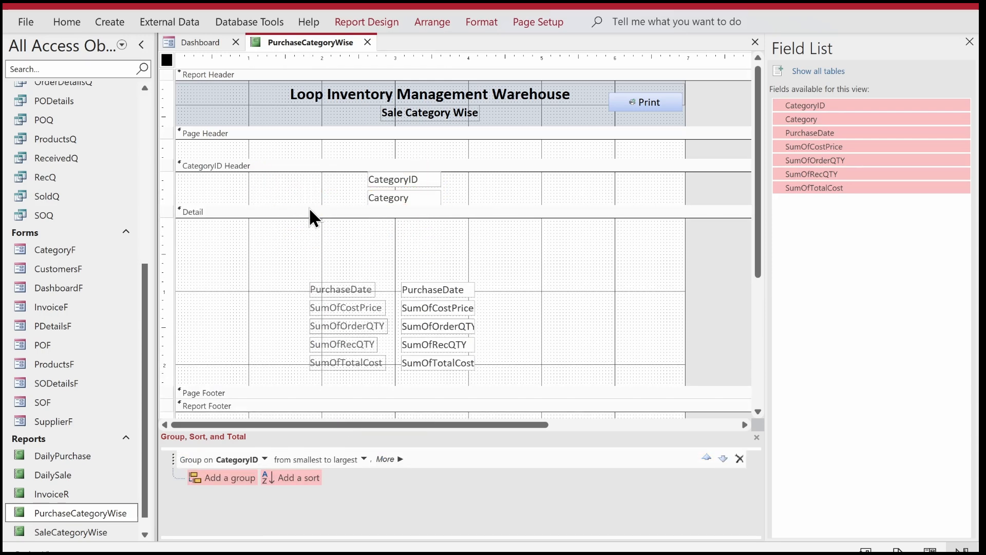
left_click(417, 180)
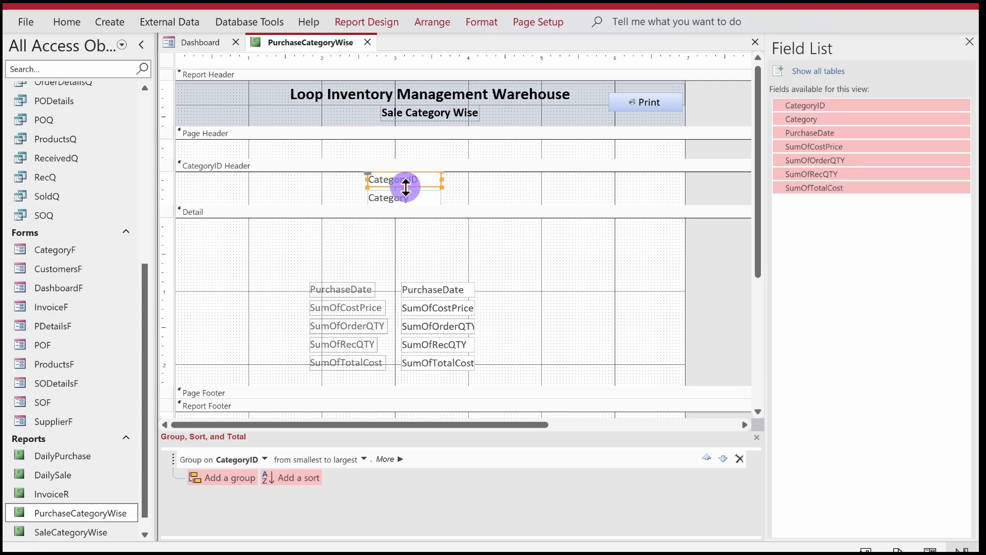
left_click_drag(406, 176, 231, 181)
Change the shape outline of the CategoryID Header fields and all Detail fields and labels.
left_click_drag(523, 378, 202, 135)
left_click(492, 27)
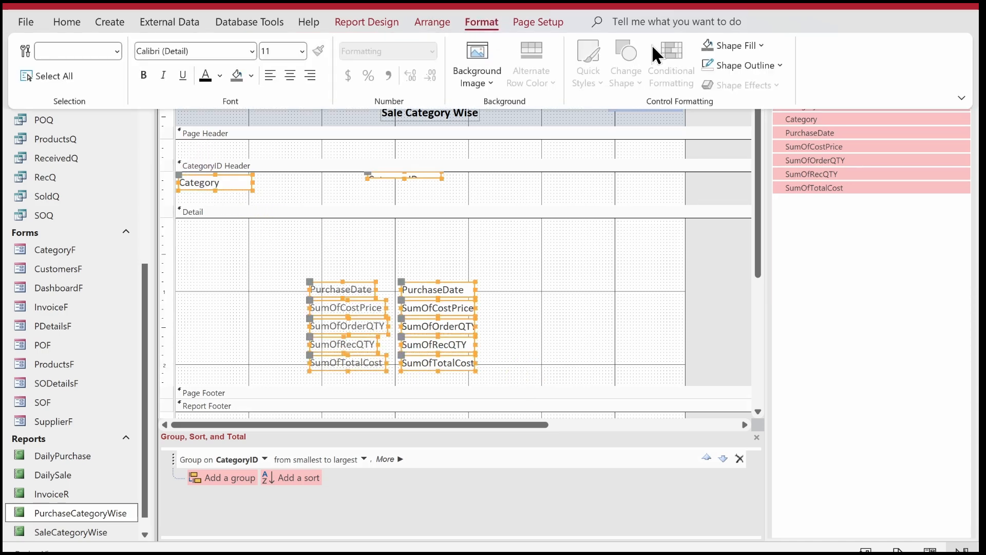
left_click(764, 65)
left_click(751, 381)
left_click(202, 253)
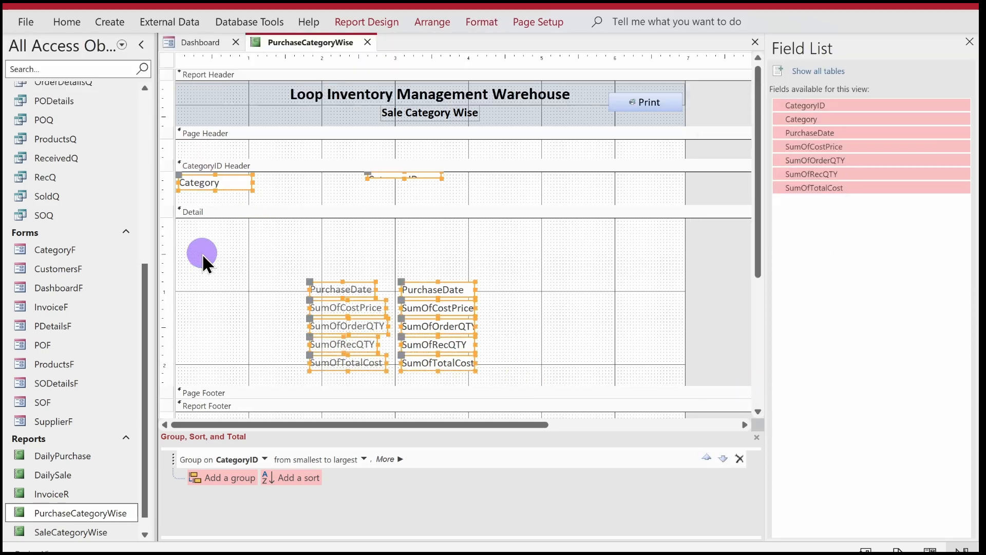
Format the Category field in the group header as black, bold, 16-point text and enlarge its box to about 3 inches wide.
left_click(216, 211)
left_click(199, 184)
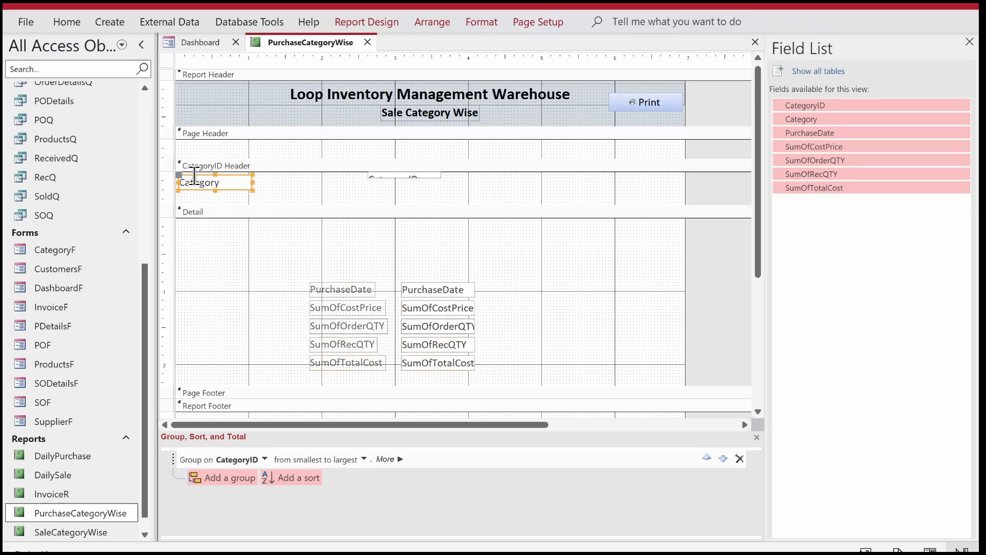
left_click(75, 15)
left_click(689, 85)
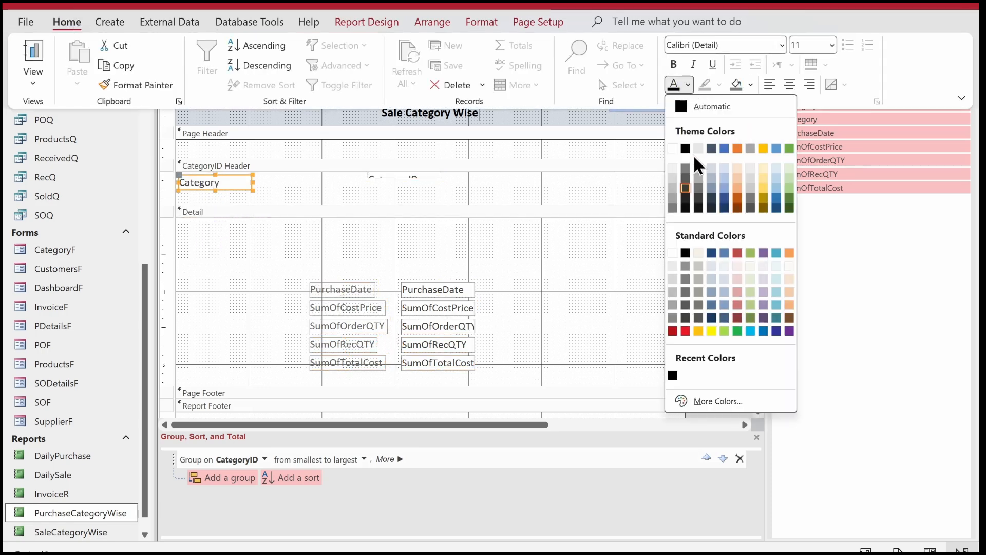
left_click(686, 149)
left_click(673, 63)
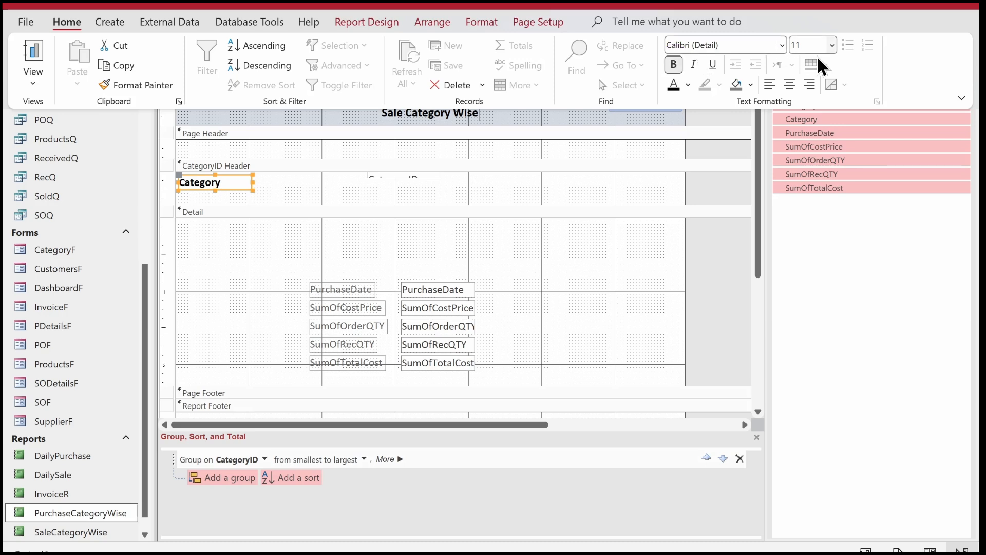
left_click(833, 41)
left_click(829, 170)
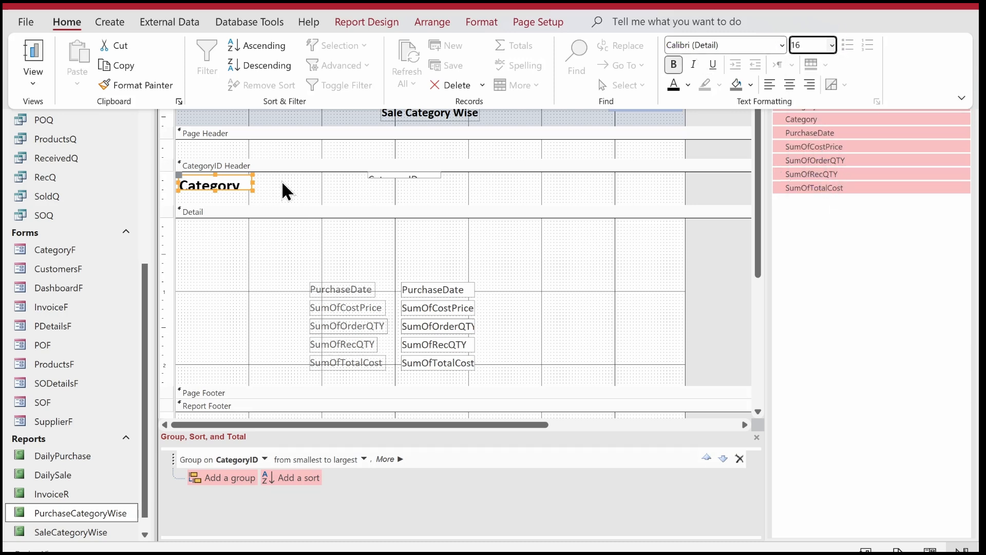
left_click(258, 191)
left_click_drag(253, 189, 402, 199)
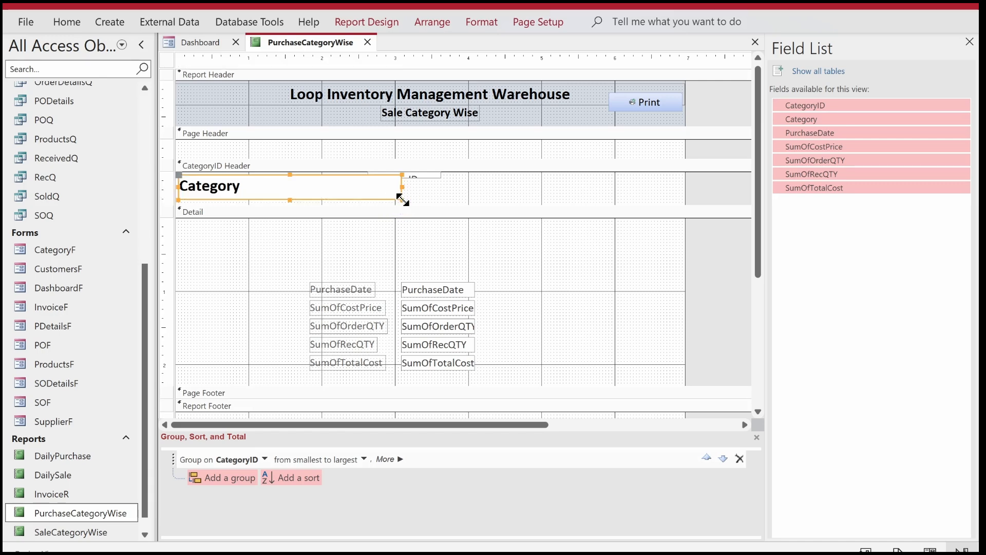
Set the font color of all Detail section labels and fields to black.
left_click_drag(316, 275, 452, 376)
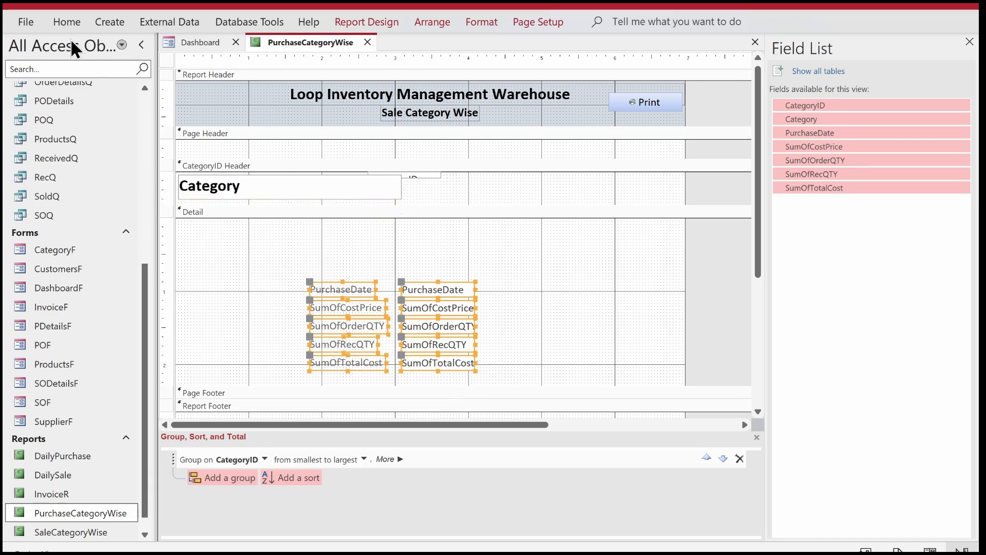
left_click(67, 22)
left_click(687, 85)
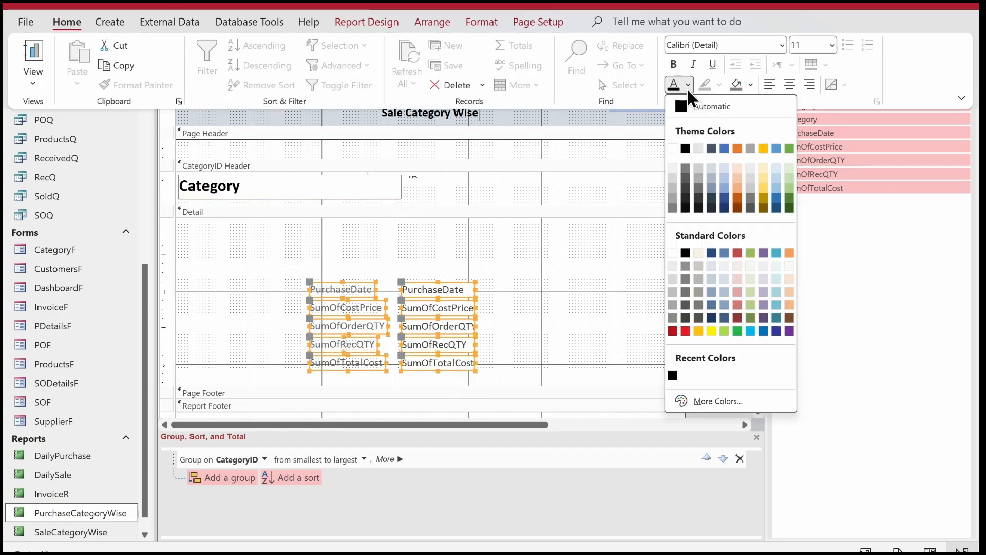
left_click(687, 149)
Arrange the Detail fields in a tabular layout with their labels in the Page Header.
left_click(429, 343)
left_click_drag(440, 308, 435, 286)
right_click(435, 288)
mouse_move(476, 296)
left_click(583, 296)
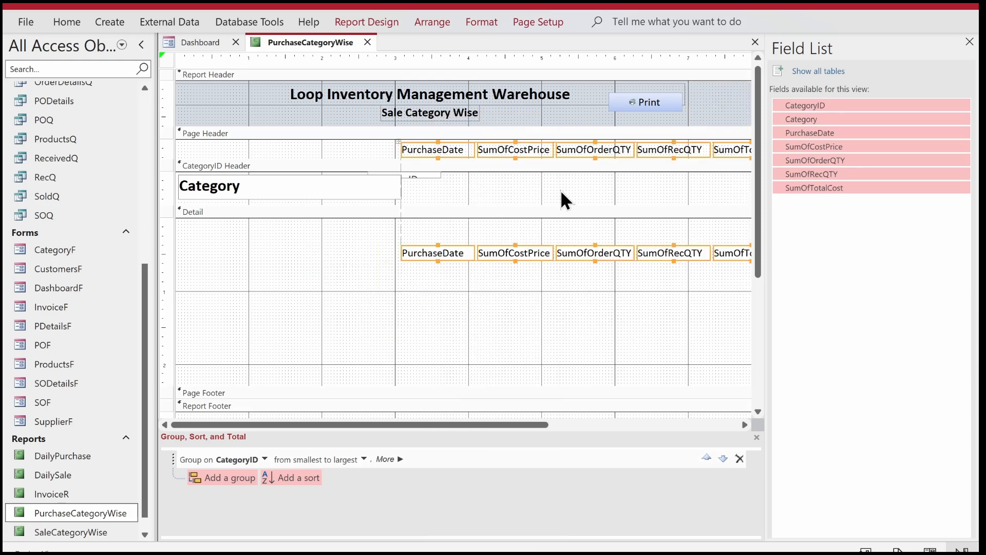
Close the Field List and shift the tabular columns left to start at about 1.5 inches on the ruler.
left_click(969, 42)
left_click(478, 150)
left_click_drag(496, 153, 318, 150)
left_click(398, 141)
left_click(455, 318)
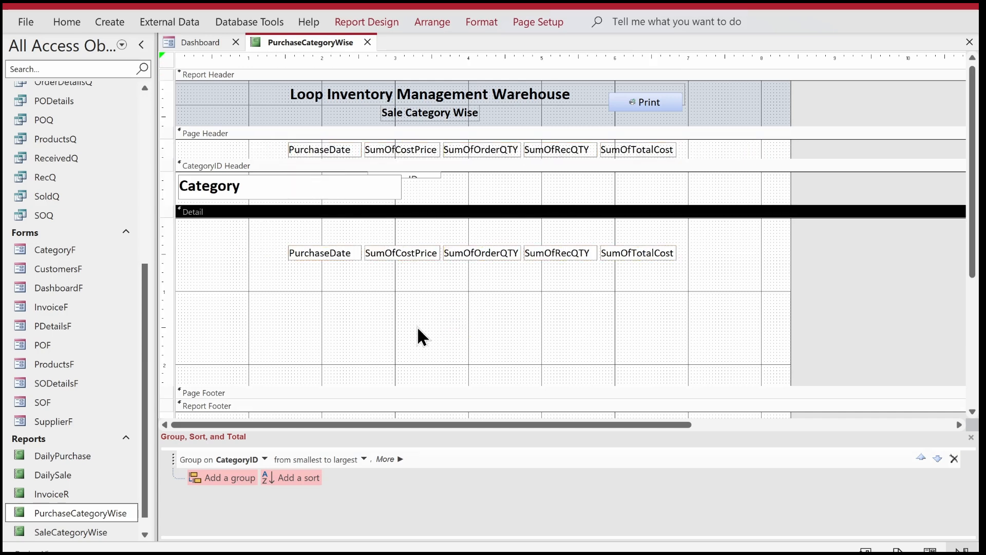
Rename the first two Page Header labels to Purchase Date and Cost Price.
left_click(404, 154)
double_click(334, 150)
key("Return")
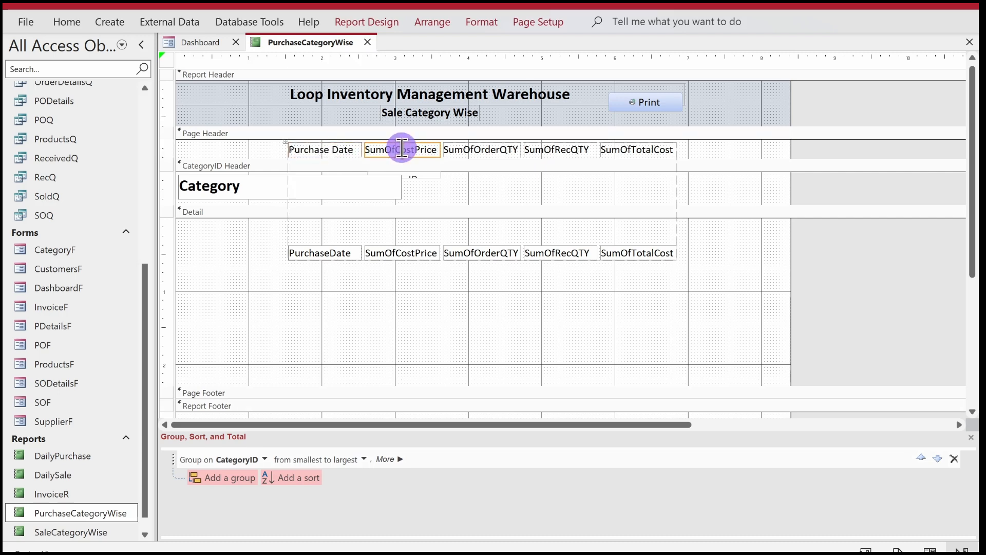
left_click_drag(396, 148, 334, 149)
key("BackSpace")
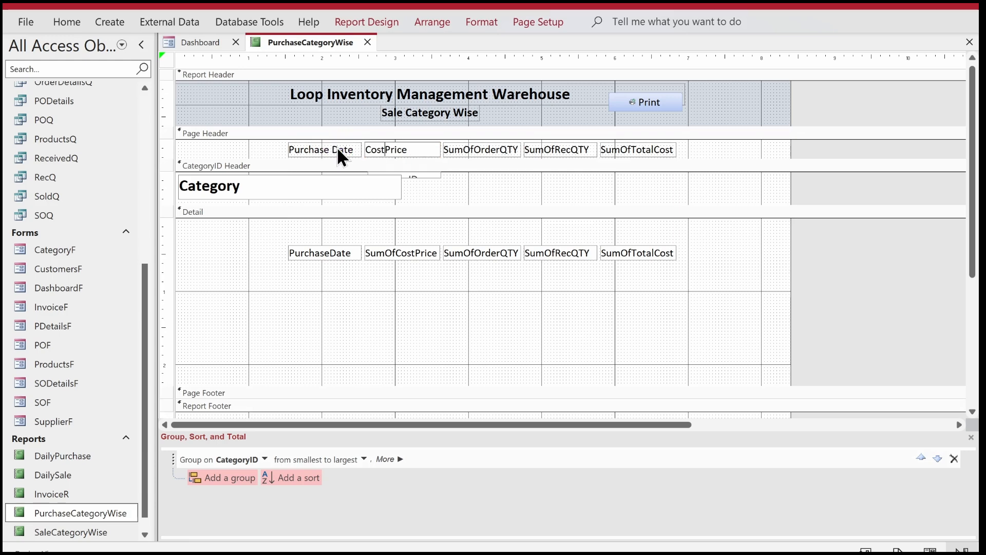
Rename the SumOfOrderQTY and SumOfRecQTY labels in the Page Header to Order QTY and Rec QTY.
left_click(473, 150)
left_click(473, 150)
key("BackSpace")
key("BackSpace")
key("BackSpace")
key("BackSpace")
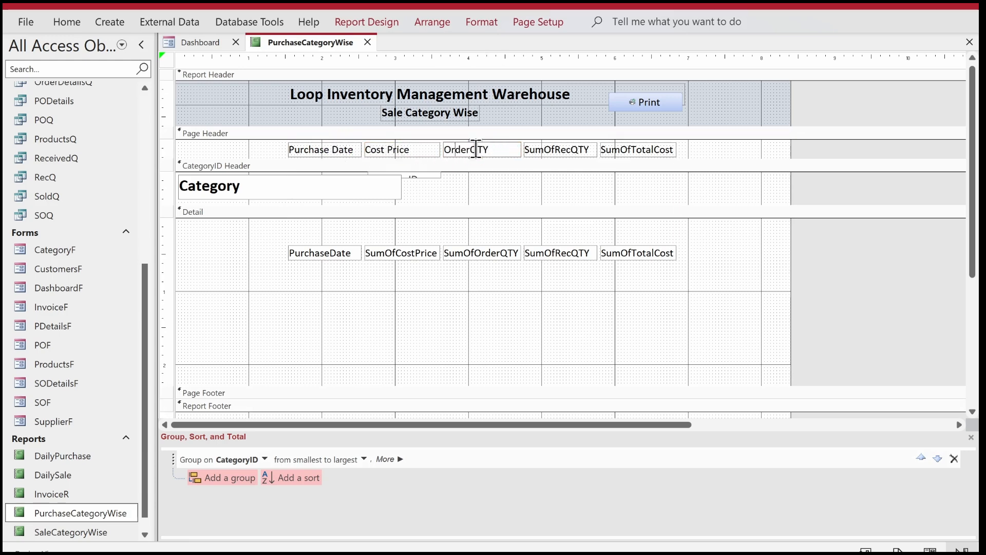
key("Return")
left_click(559, 149)
left_click(559, 149)
key("BackSpace")
key("BackSpace")
key("BackSpace")
key("Return")
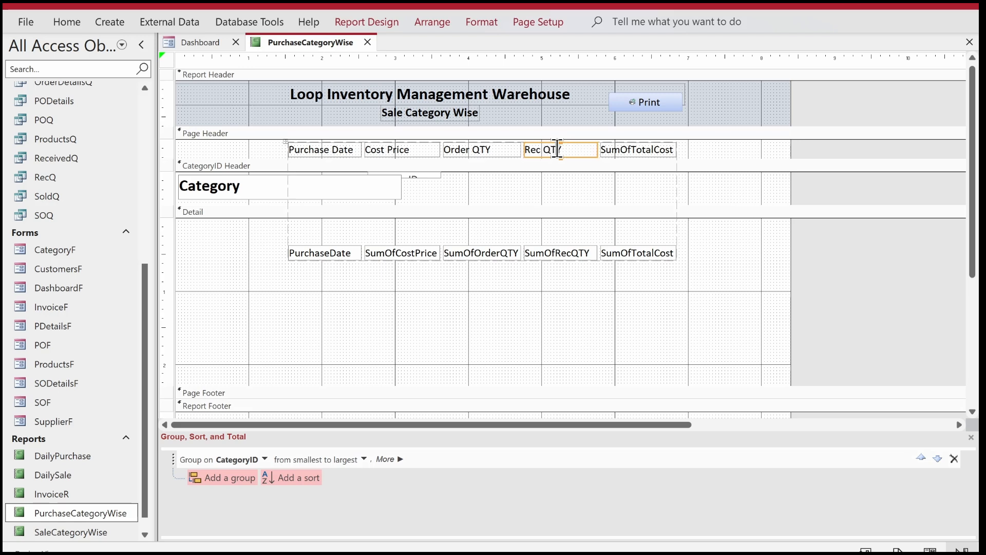
Rename the SumOfTotalCost label in the Page Header to Total Cost.
left_click(640, 151)
left_click(635, 149)
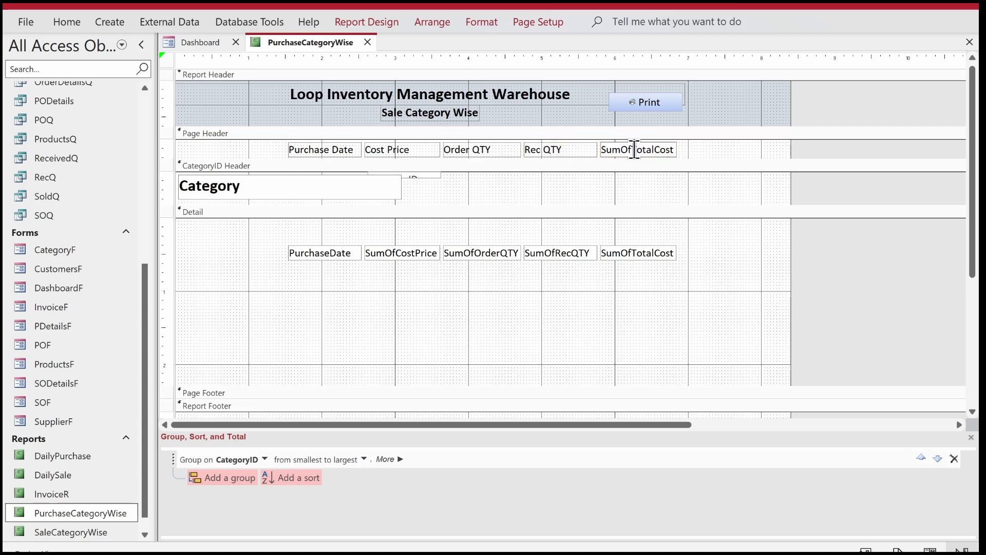
key("BackSpace")
key("BackSpace")
key("BackSpace")
key("BackSpace")
key("BackSpace")
key("BackSpace")
key("Return")
left_click(725, 135)
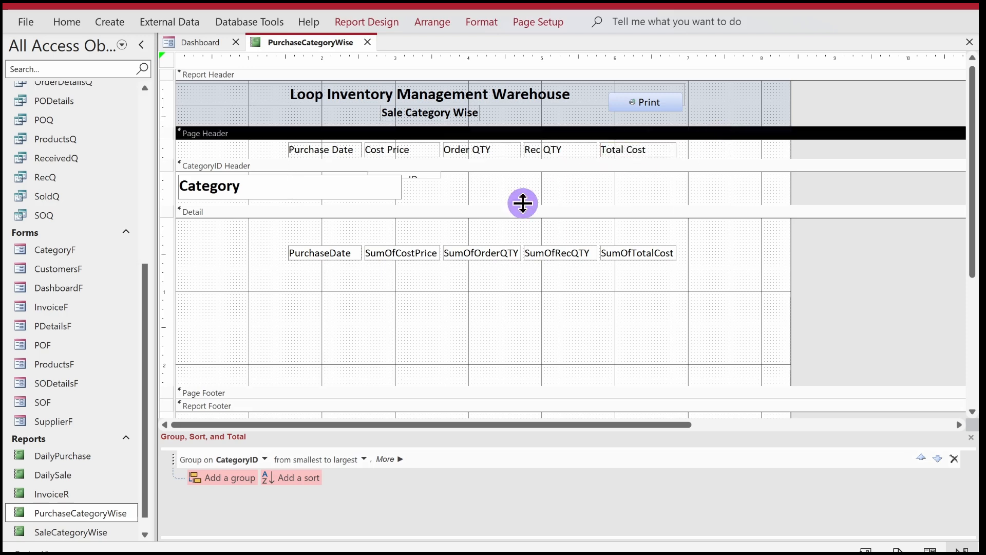
Center the text of the Cost Price, Order QTY, Rec QTY and Total Cost columns, both labels and fields.
left_click(398, 142)
left_click(469, 141, "shift")
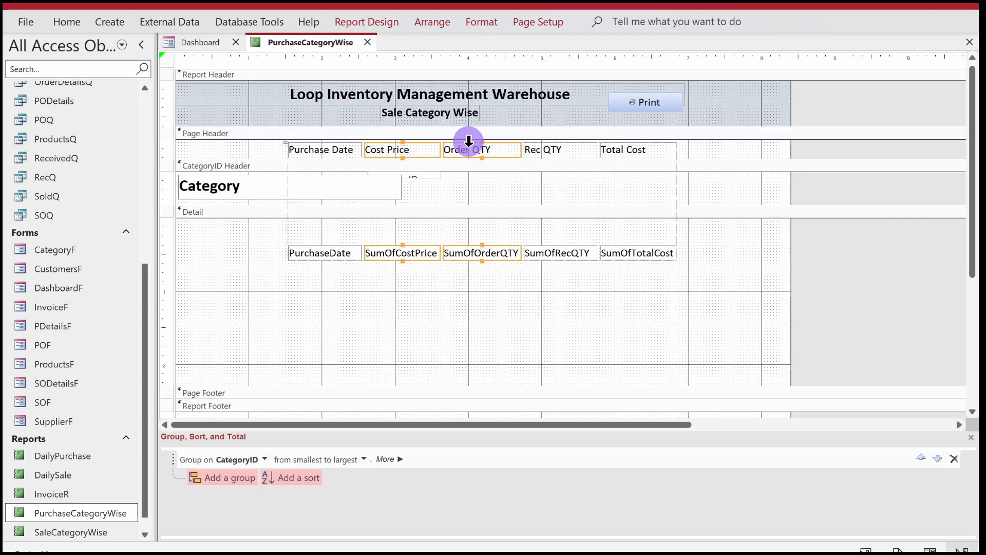
left_click(565, 139, "shift")
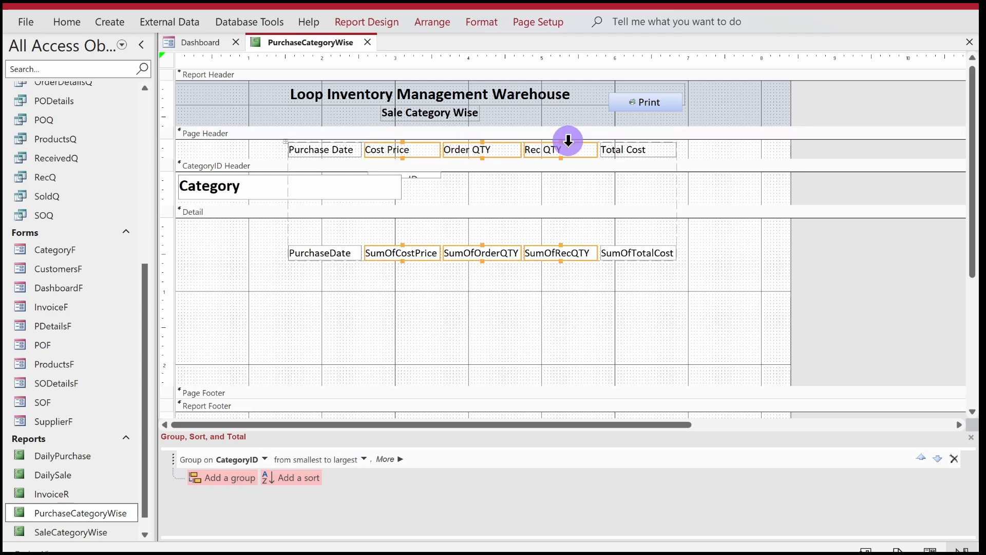
left_click(632, 146, "shift")
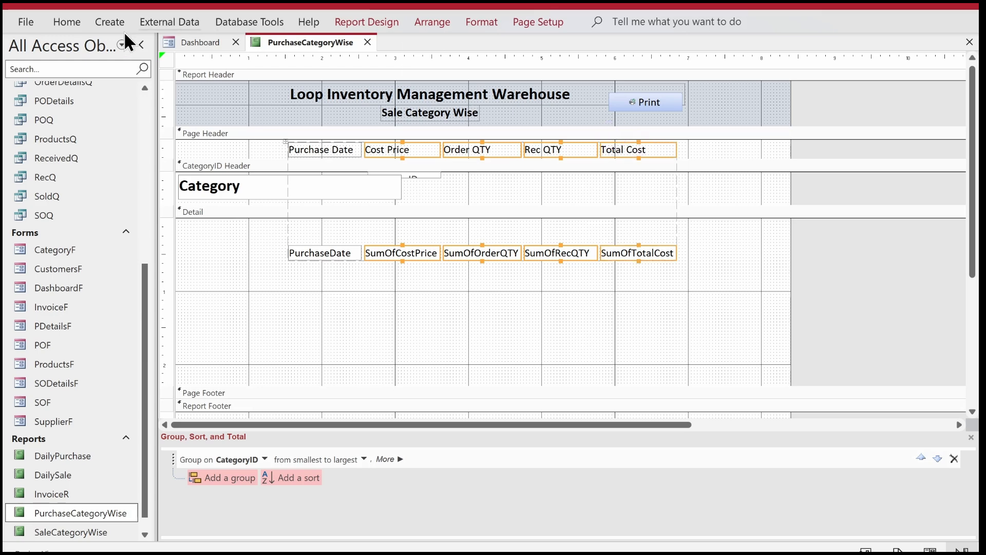
left_click(66, 23)
left_click(787, 84)
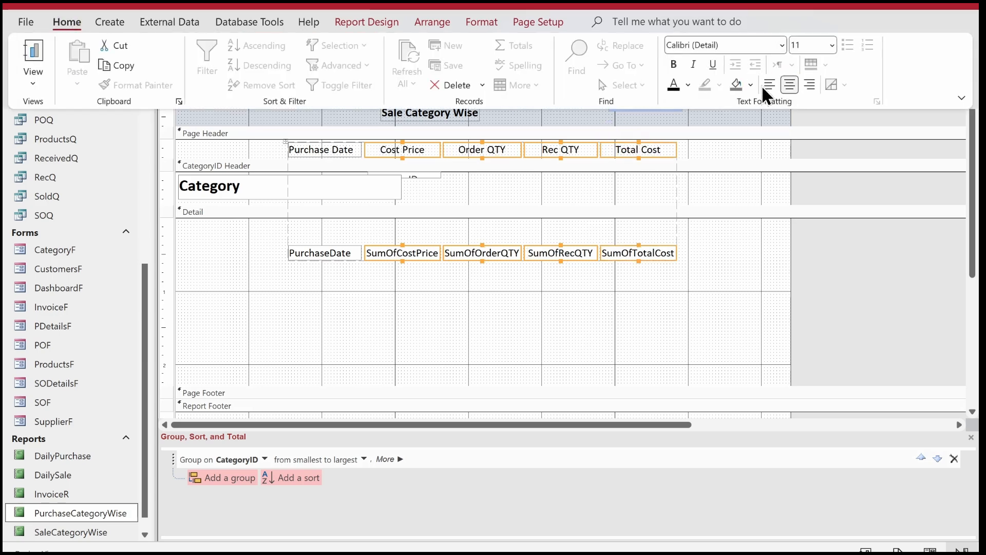
Set the four sum fields in the Detail section to Standard format with 1 decimal place.
left_click(568, 276)
left_click_drag(714, 284, 394, 250)
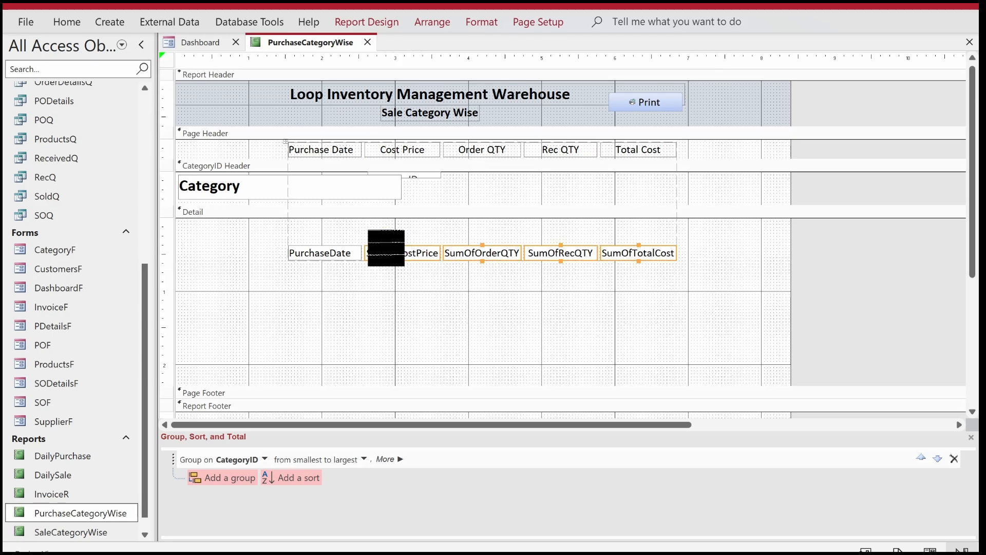
left_click(381, 26)
left_click(809, 68)
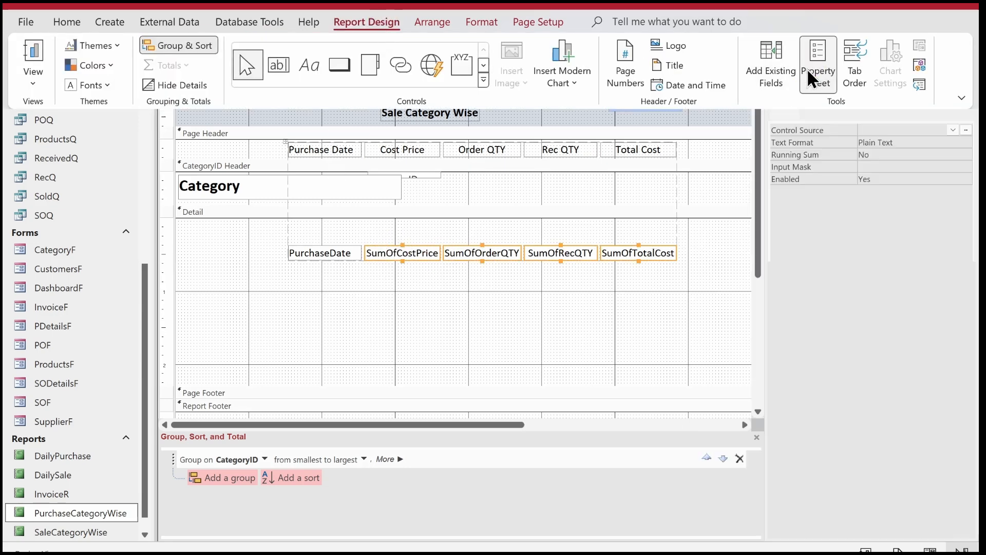
left_click(788, 113)
left_click(897, 133)
type("st")
key("Tab")
type("1")
key("Tab")
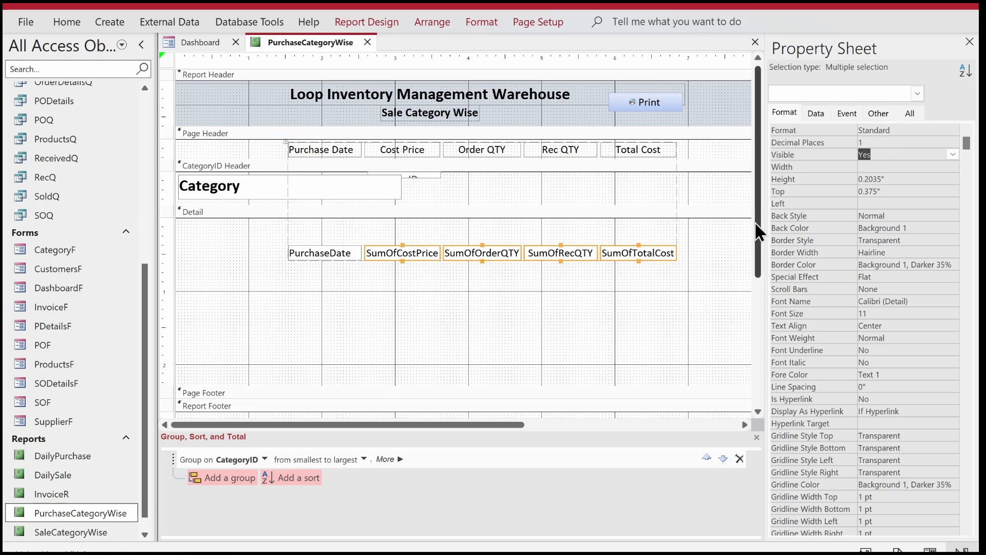
Move all the Detail fields up to about 0.02 inches from the top of the Detail section.
left_click(695, 270)
left_click_drag(351, 226, 730, 322)
left_click(483, 252)
left_click_drag(482, 251, 478, 227)
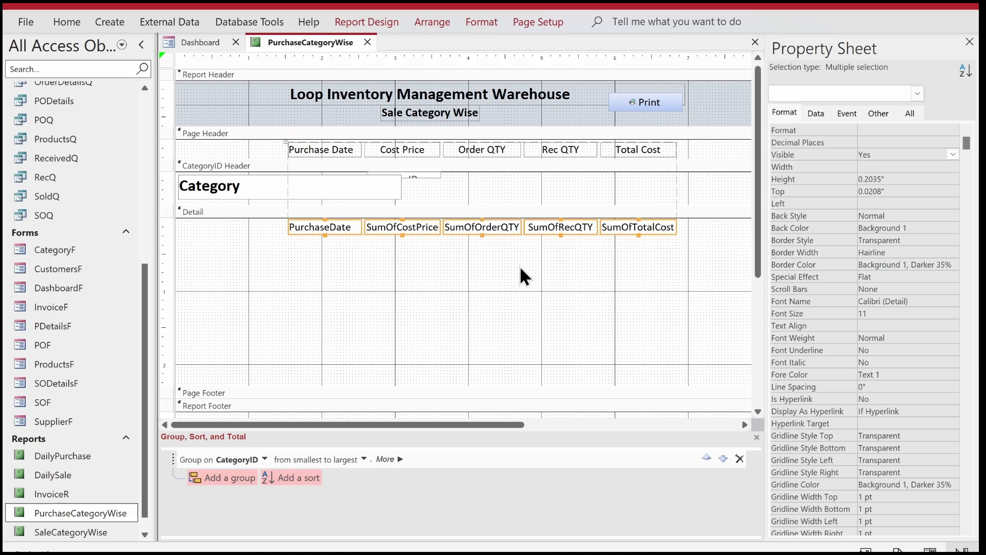
Set the height of all Detail fields to 0.3 inches and their top margin to 0.05 inches.
left_click(879, 179)
type("0.3")
key("Return")
left_click(886, 506)
key("Down")
key("Down")
key("Down")
key("Down")
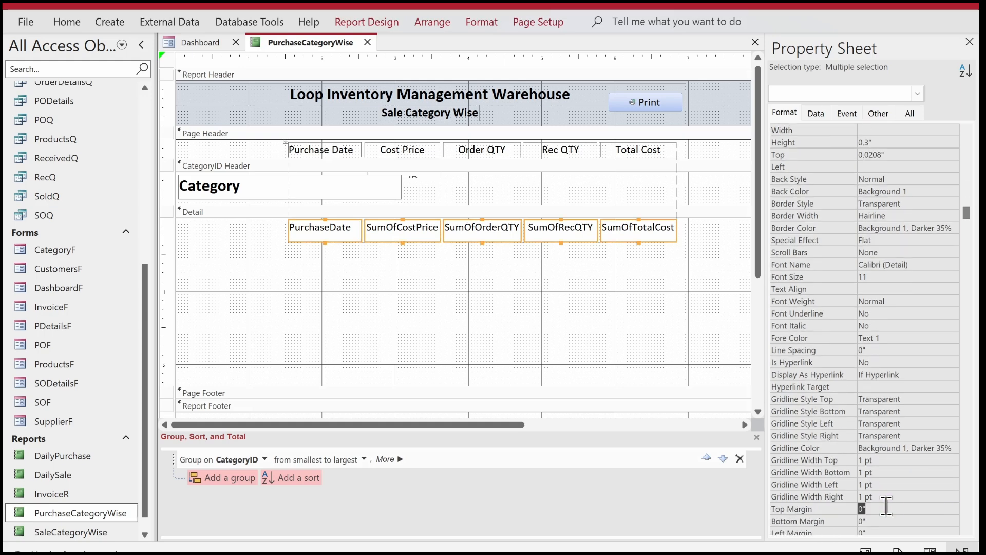
type("0.05")
key("Return")
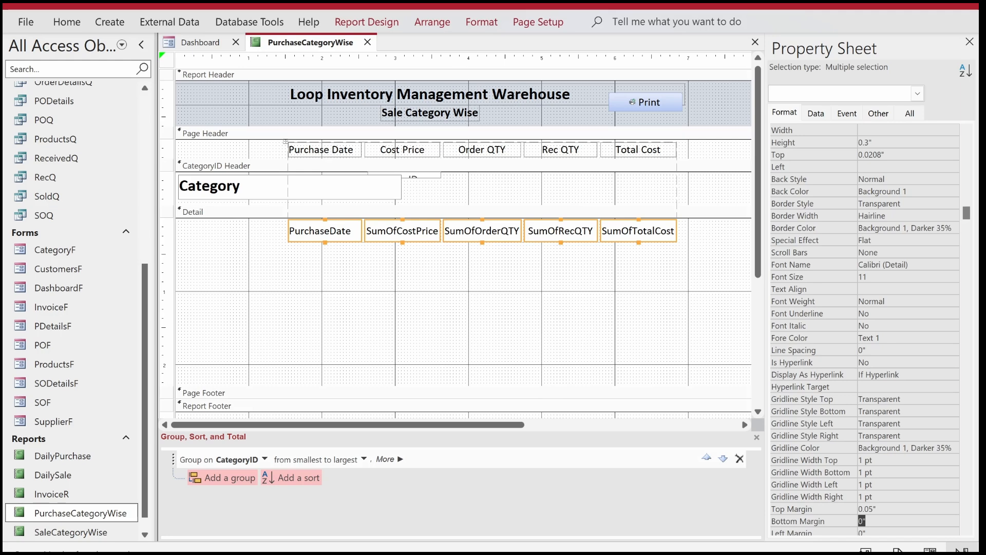
Draw a horizontal line about 5.29 inches wide under the Detail fields and shrink the Detail section to end just below it.
left_click(361, 20)
left_click(433, 290)
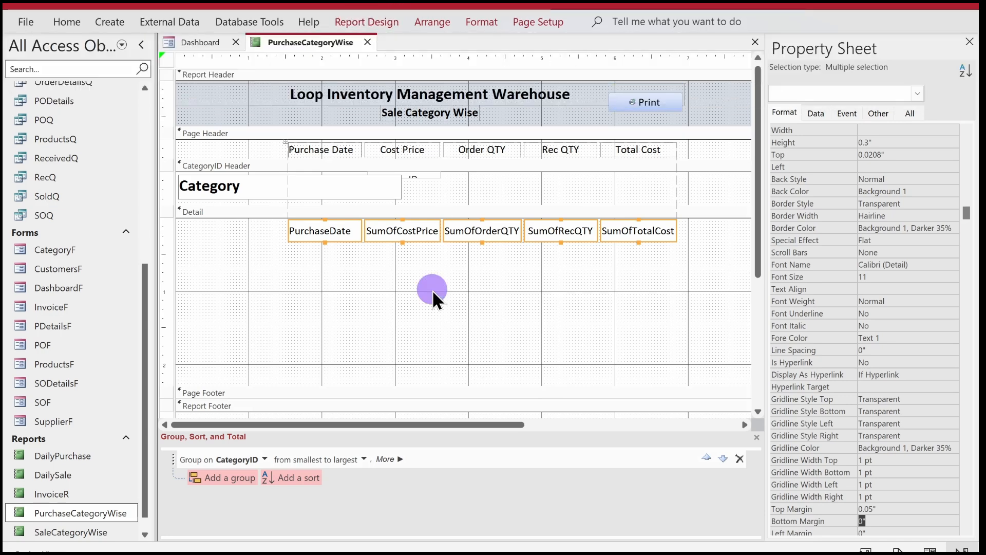
left_click(349, 21)
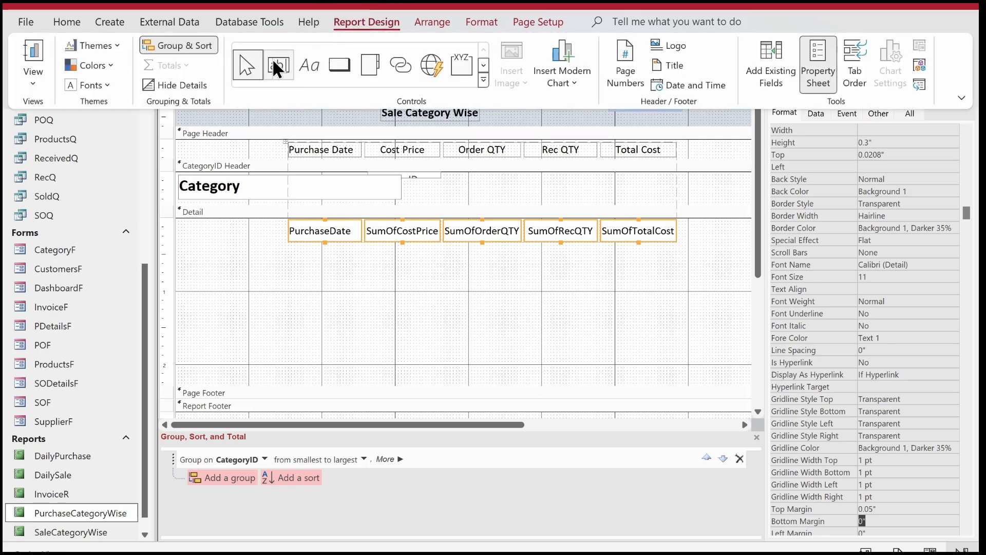
left_click(484, 65)
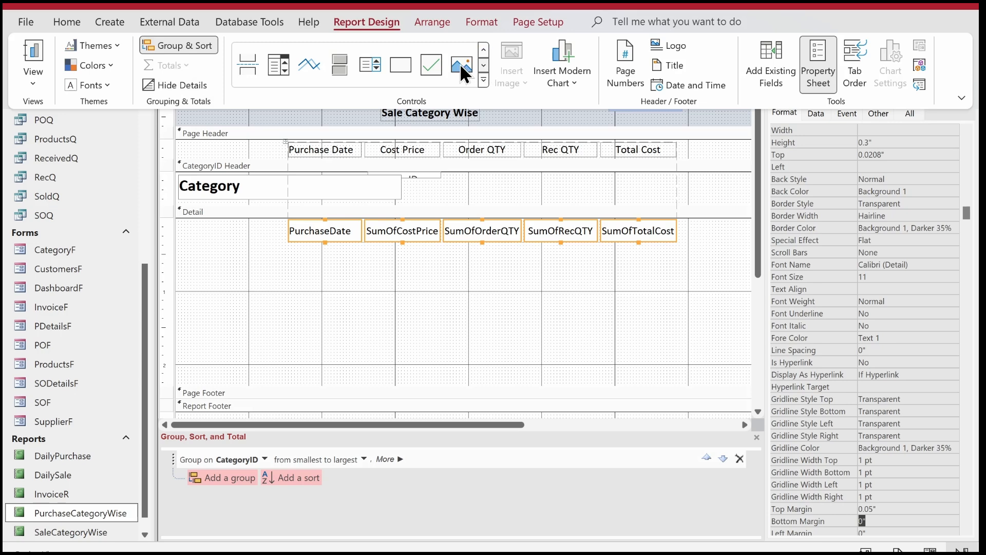
left_click(307, 58)
left_click_drag(287, 241, 676, 242)
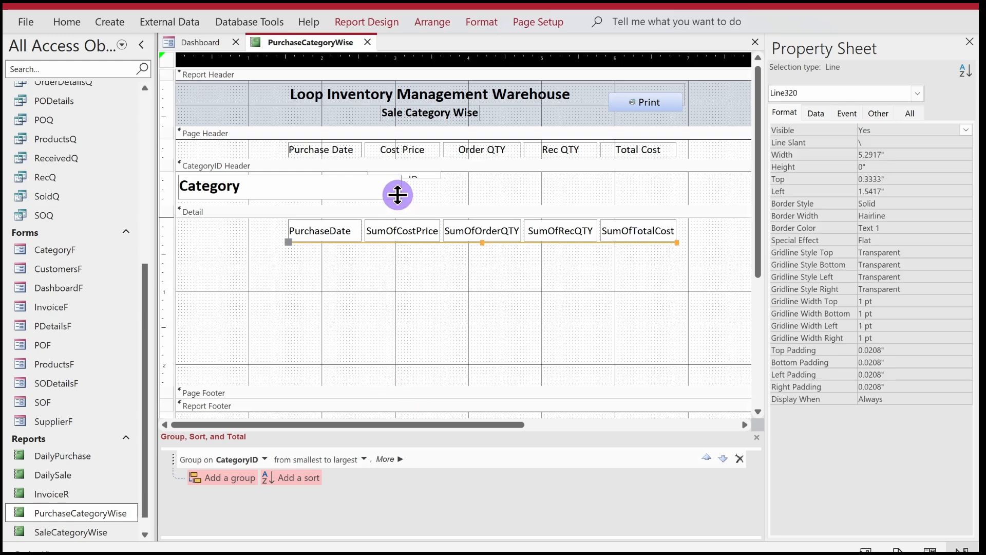
left_click_drag(397, 194, 390, 180)
Add Sum totals for the SumOfCostPrice and SumOfOrderQTY fields to the CategoryID and report footers.
left_click(385, 228)
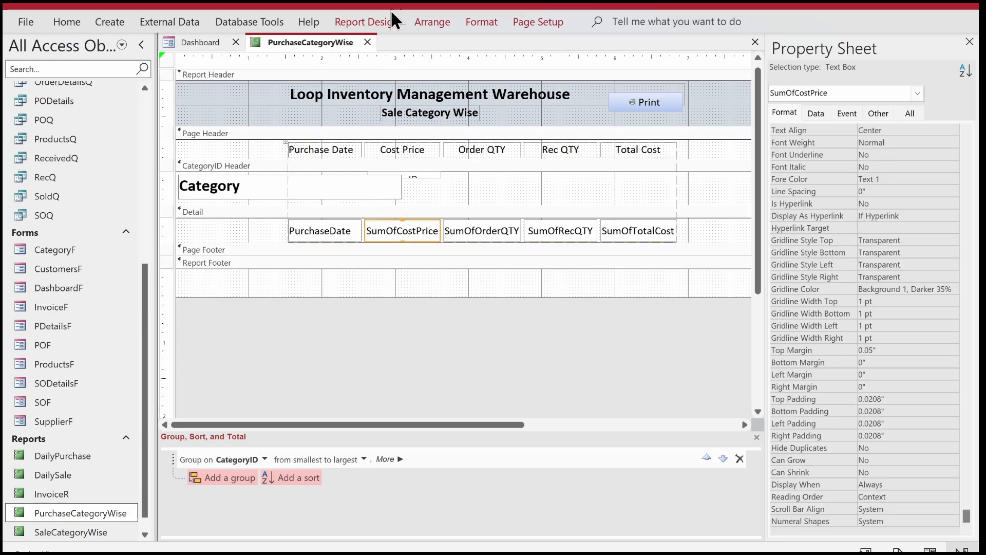
left_click(382, 22)
left_click(192, 64)
left_click(180, 84)
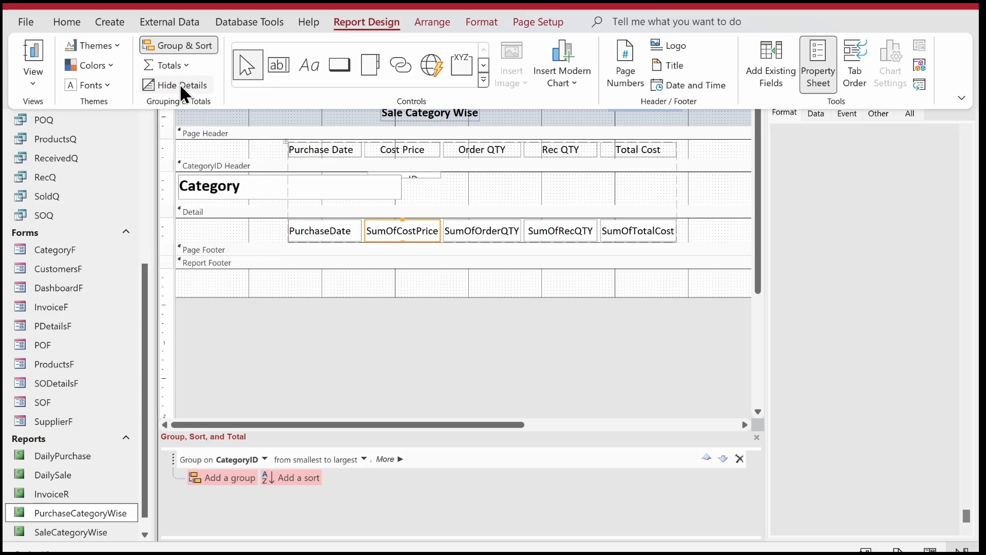
left_click(478, 234)
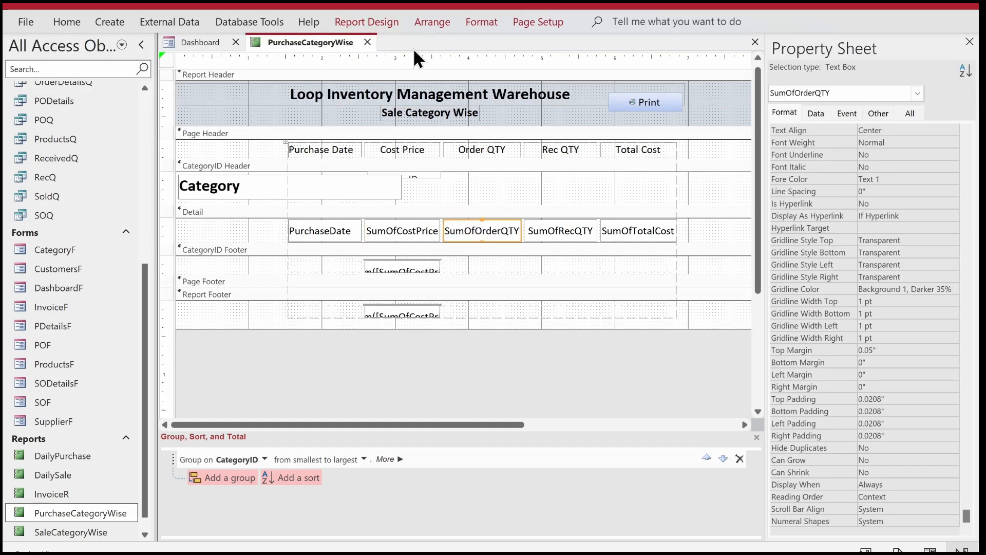
left_click(375, 20)
left_click(161, 63)
left_click(179, 89)
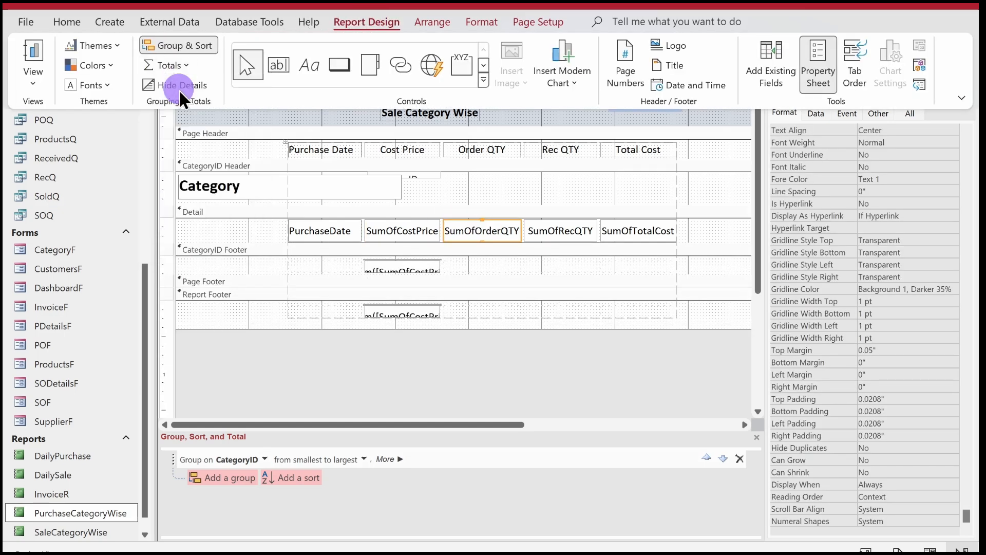
Add Sum totals for the SumOfRecQTY and SumOfTotalCost fields to the CategoryID and report footers.
left_click(559, 230)
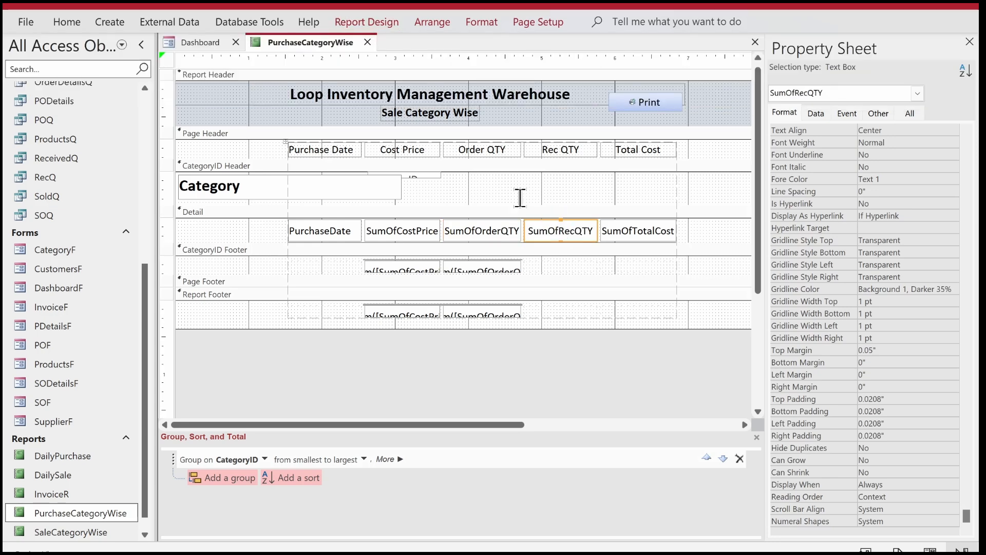
left_click(380, 15)
left_click(161, 64)
left_click(163, 79)
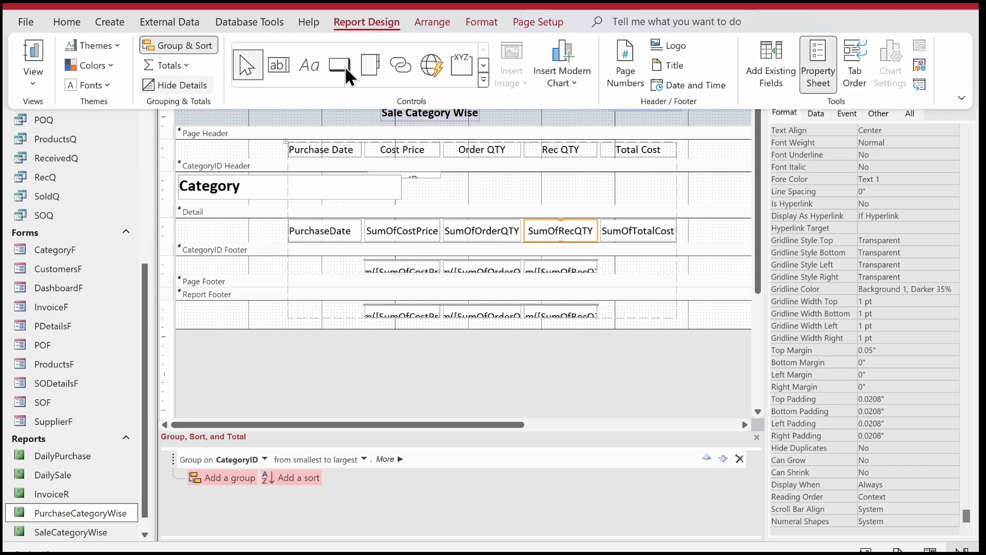
left_click(626, 226)
left_click(369, 22)
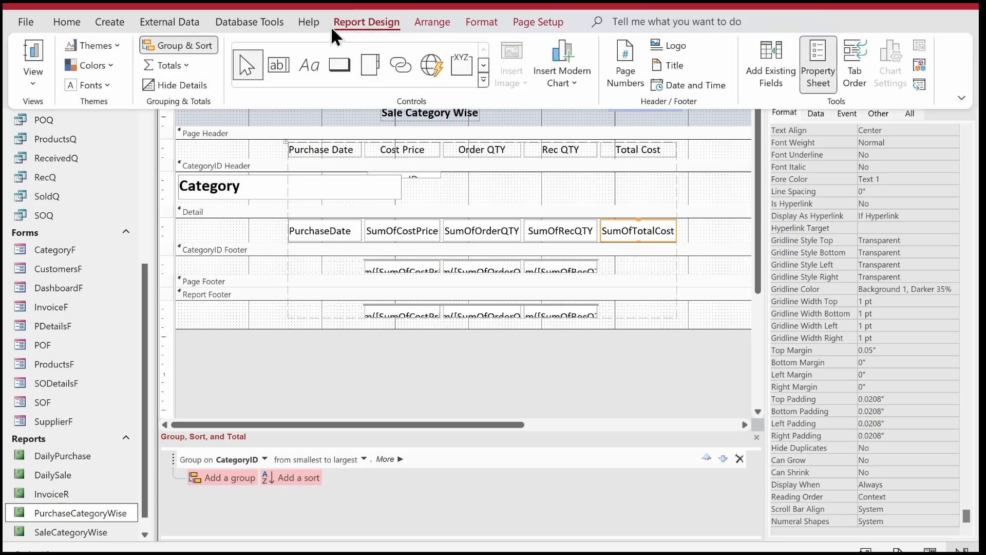
left_click(173, 65)
left_click(184, 86)
Select all the total fields in the CategoryID Footer and Report Footer and bring up their size properties.
left_click_drag(699, 348, 362, 259)
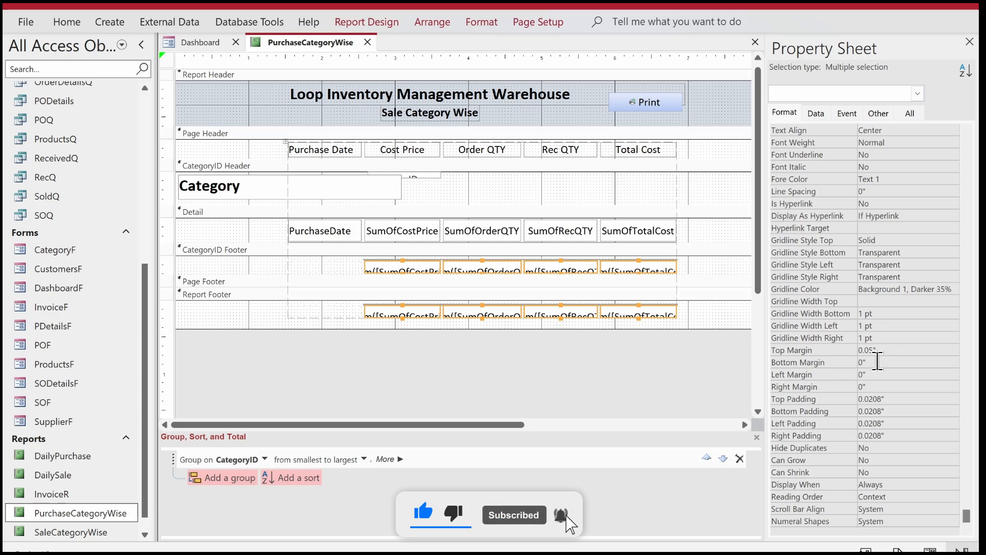
left_click(967, 167)
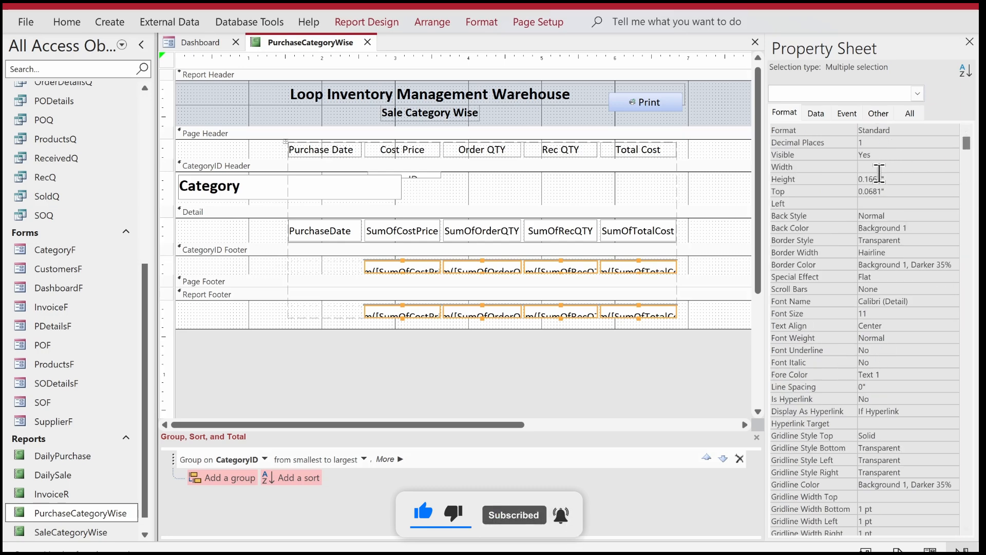
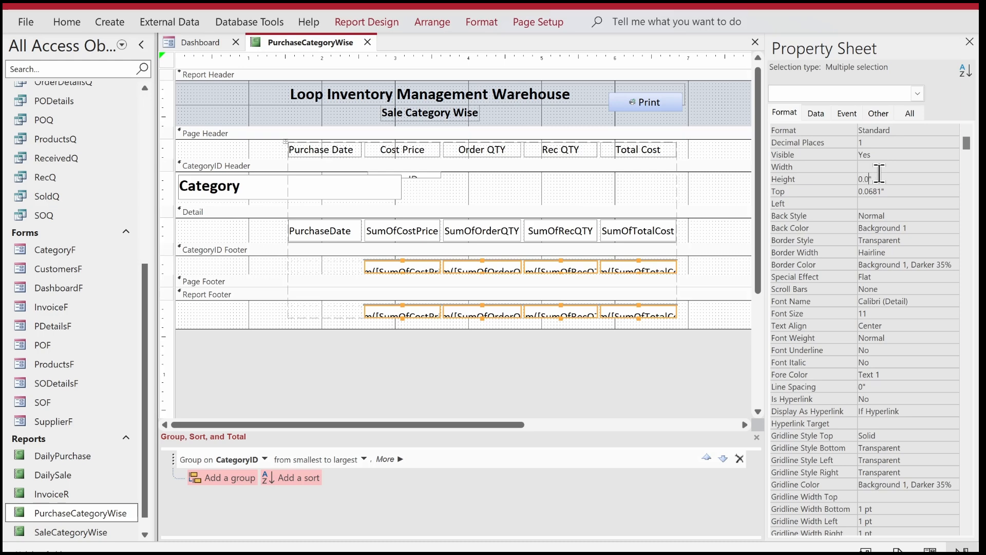
type("5")
key("Return")
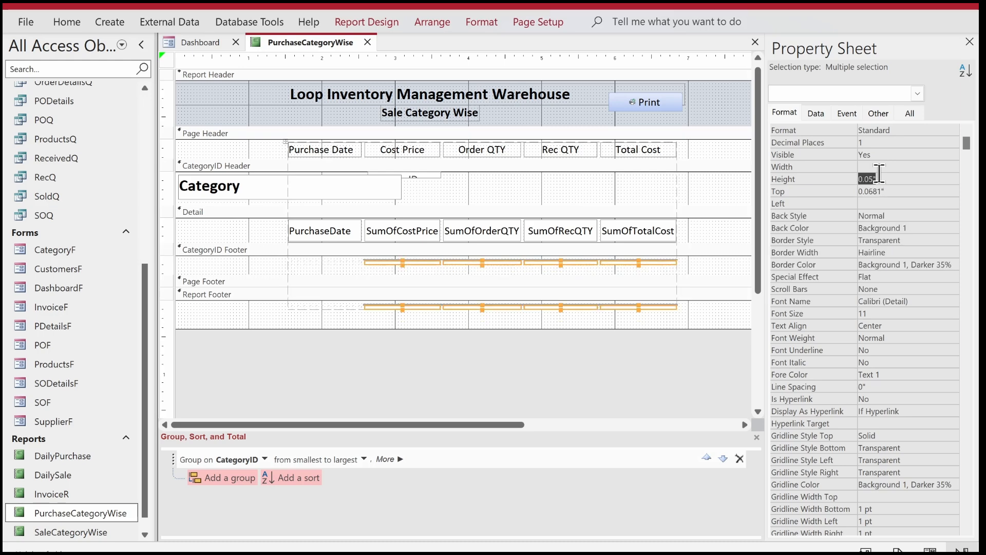
type("0.05")
key("Return")
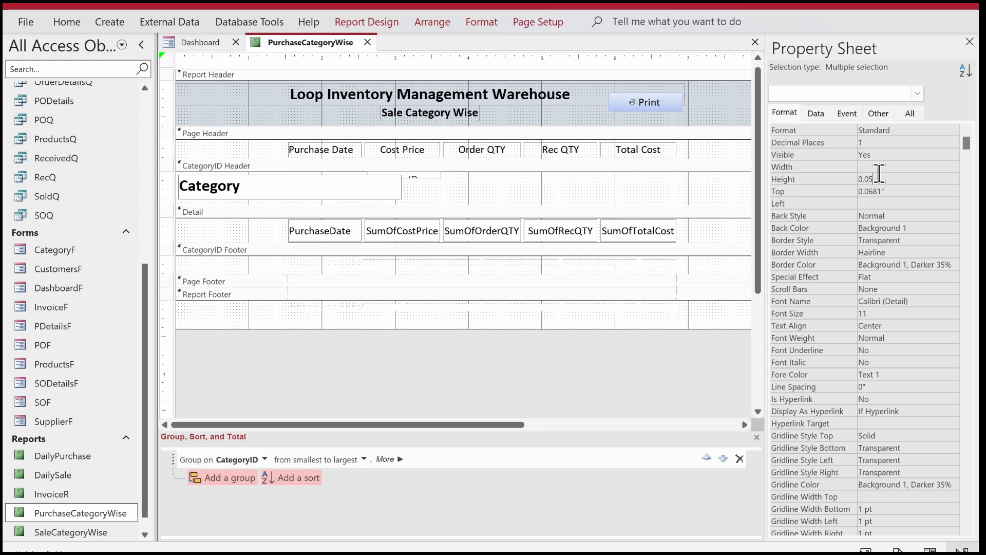
Set the height of all footer total fields to 0.3 inches and make their text bold.
key("Up")
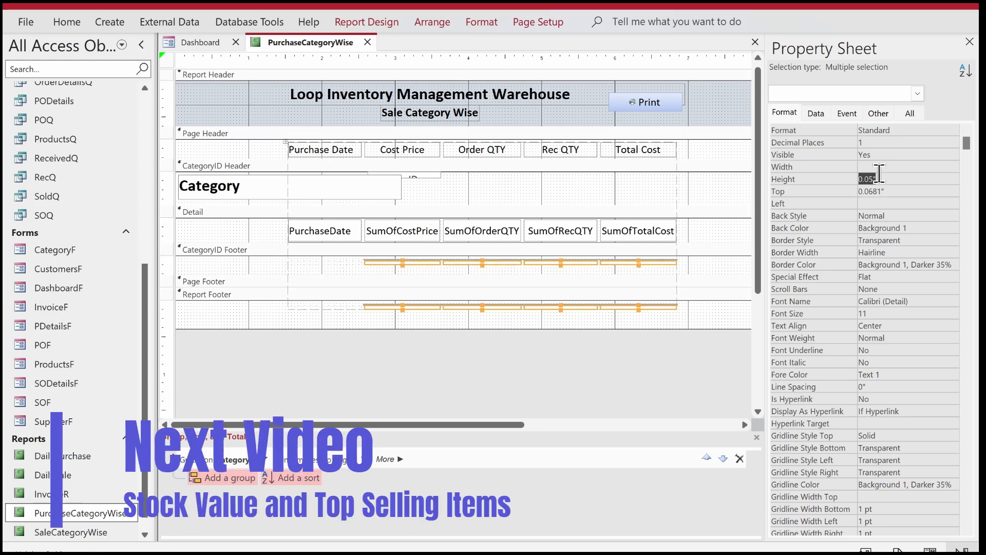
type("0.3")
key("Return")
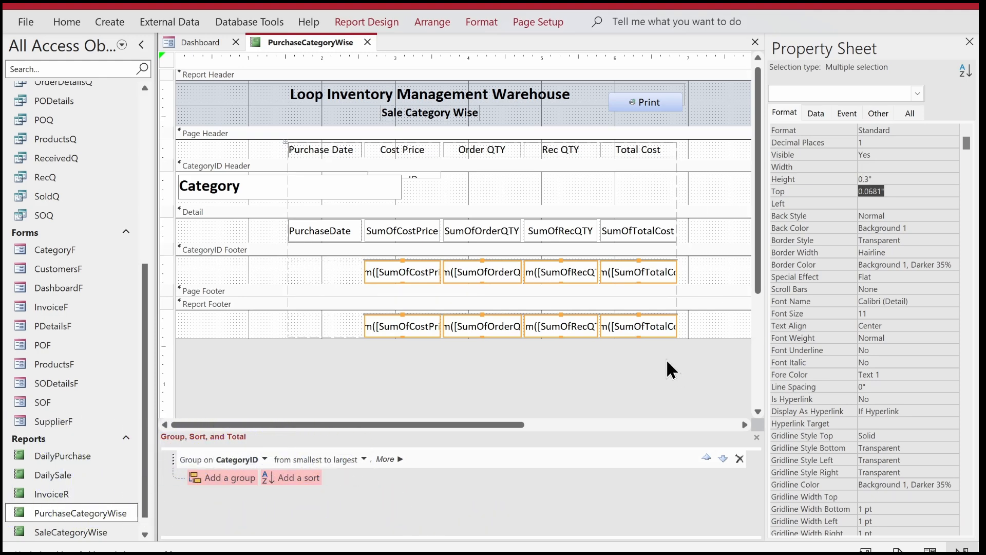
left_click_drag(705, 362, 392, 263)
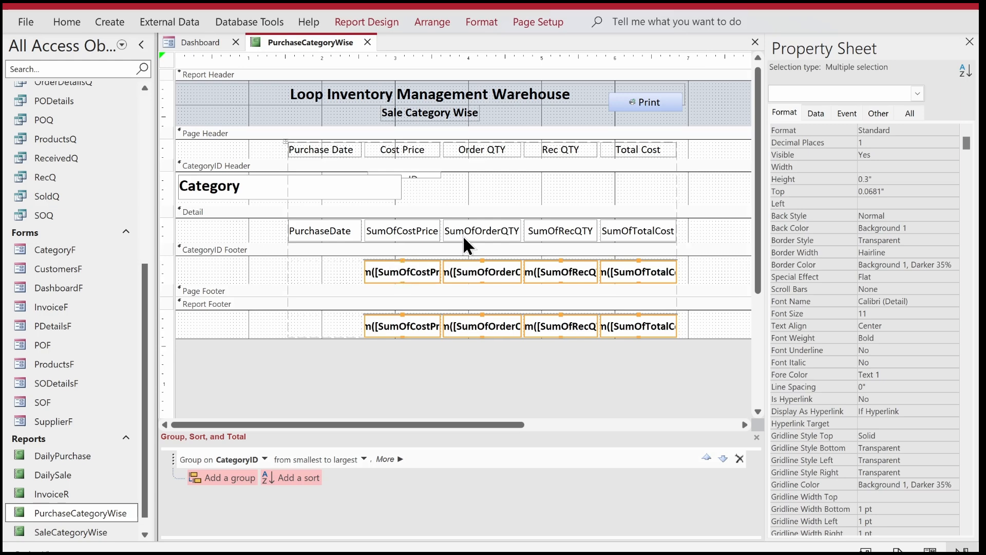
Set the top gridline style of all the selected footer total fields to Transparent.
left_click(900, 435)
type("Transparent")
key("Return")
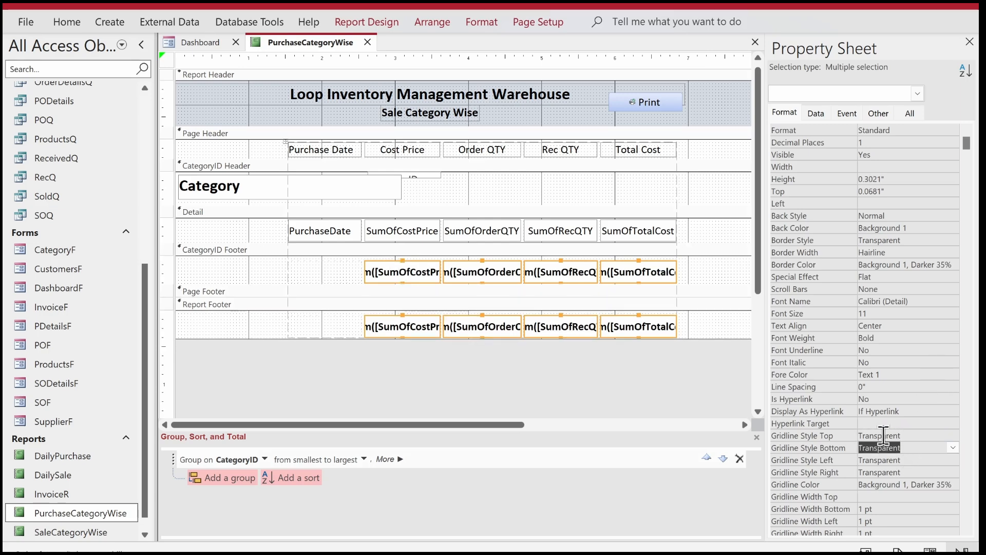
Move the total fields up to the upper edge of the CategoryID Footer and Report Footer and tighten the category footer's height.
left_click(586, 374)
left_click_drag(717, 278, 370, 266)
left_click_drag(614, 341, 392, 326)
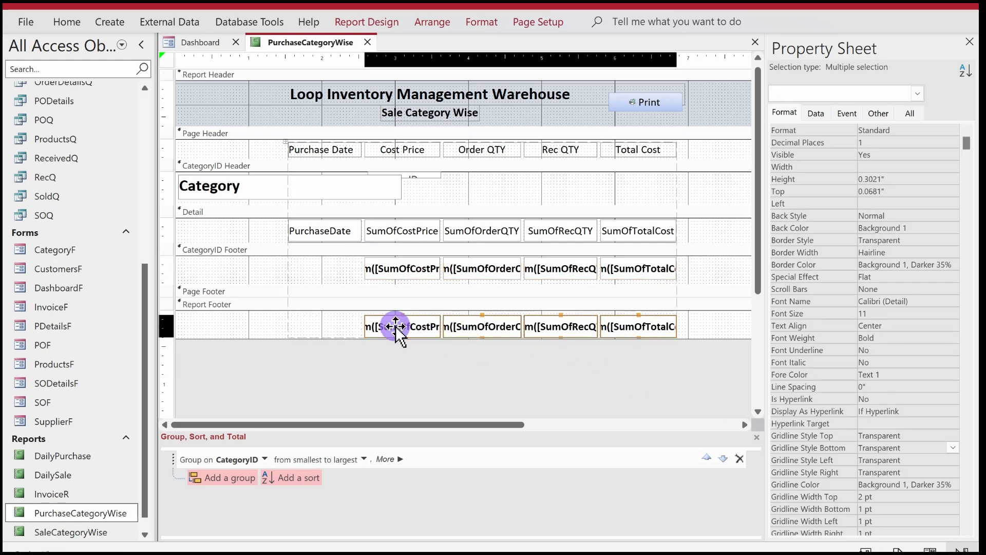
left_click(391, 286)
left_click_drag(390, 285, 389, 271)
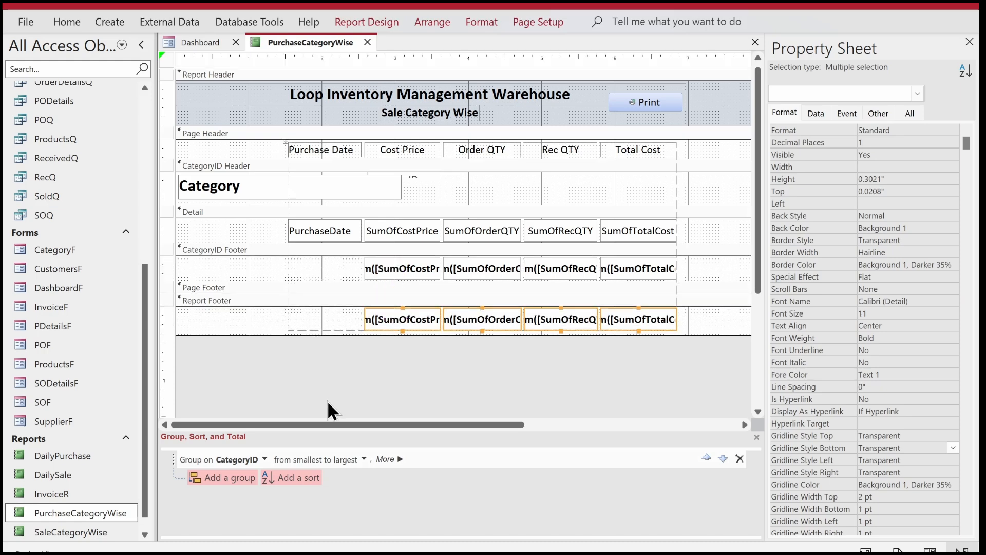
Narrow the report to about 6.95 inches wide, ending just past the Total Cost column.
left_click_drag(322, 427, 504, 424)
left_click_drag(618, 262, 418, 245)
left_click(282, 424)
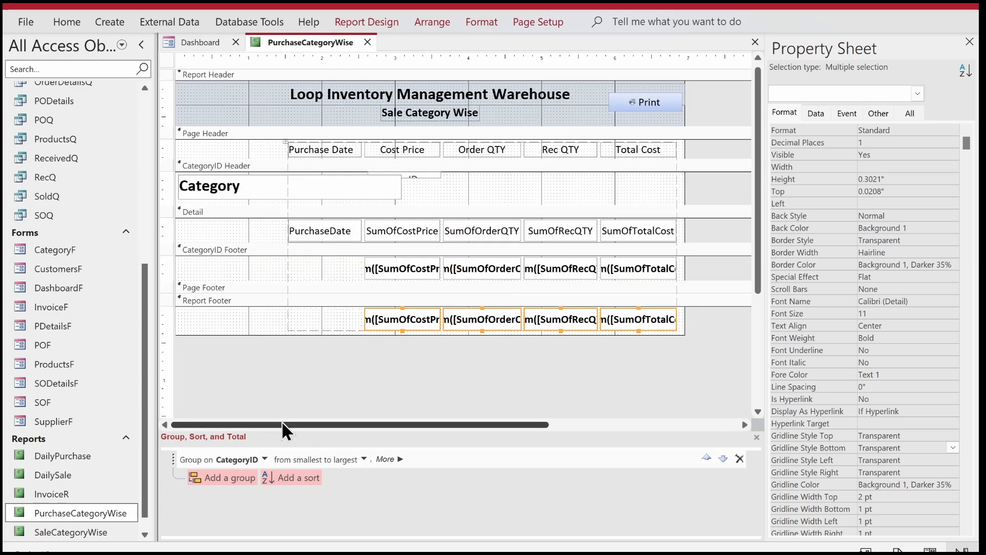
Give the Category text box in the CategoryID Header a transparent outline.
left_click(247, 185)
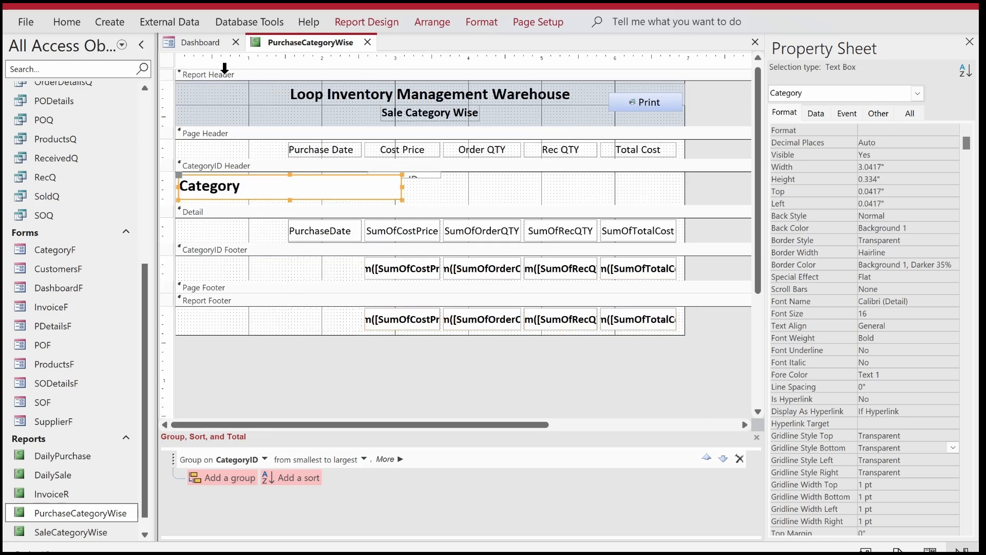
left_click(474, 25)
left_click(740, 65)
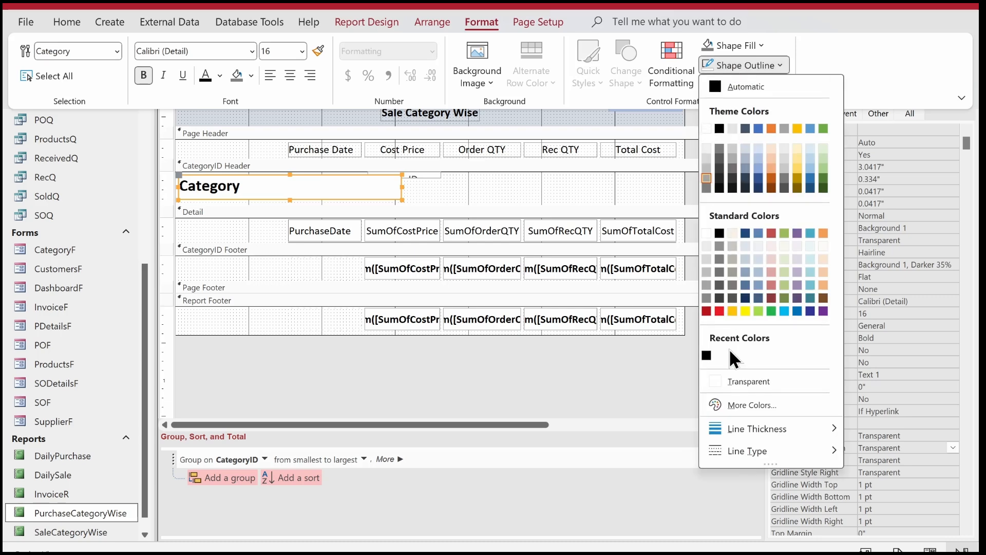
left_click(726, 379)
left_click(598, 396)
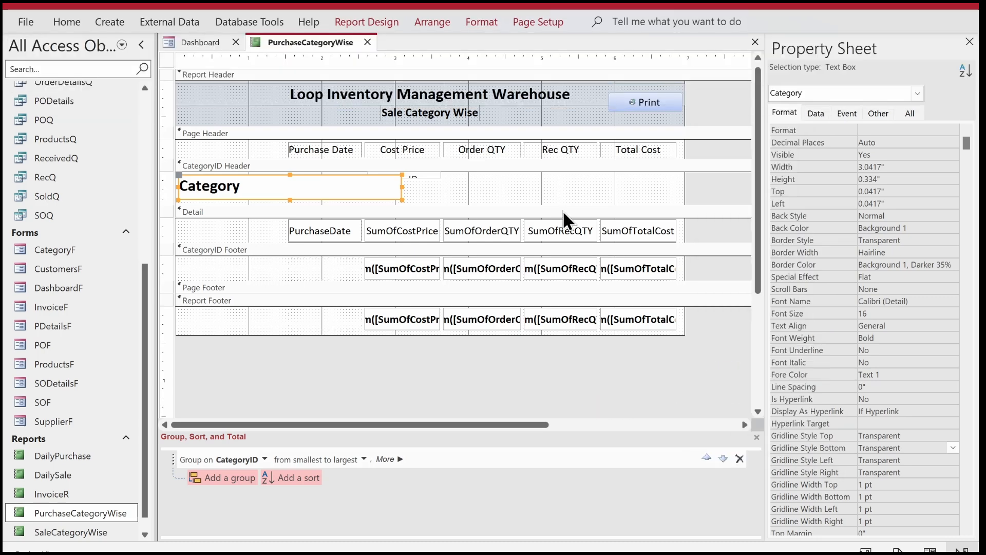
Set the background color of the CategoryID Header section to light gray #ECECEC.
left_click(568, 166)
right_click(567, 167)
mouse_move(628, 246)
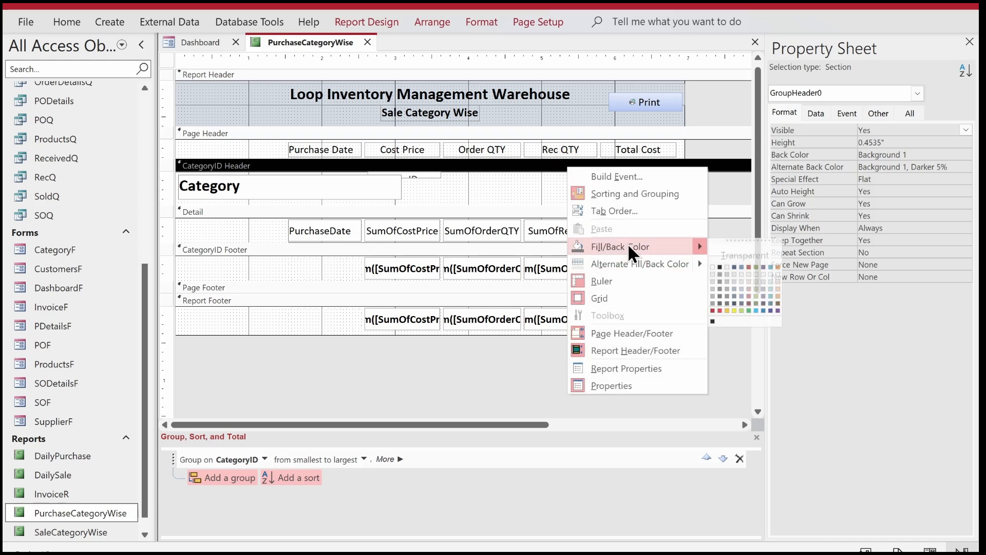
left_click(712, 269)
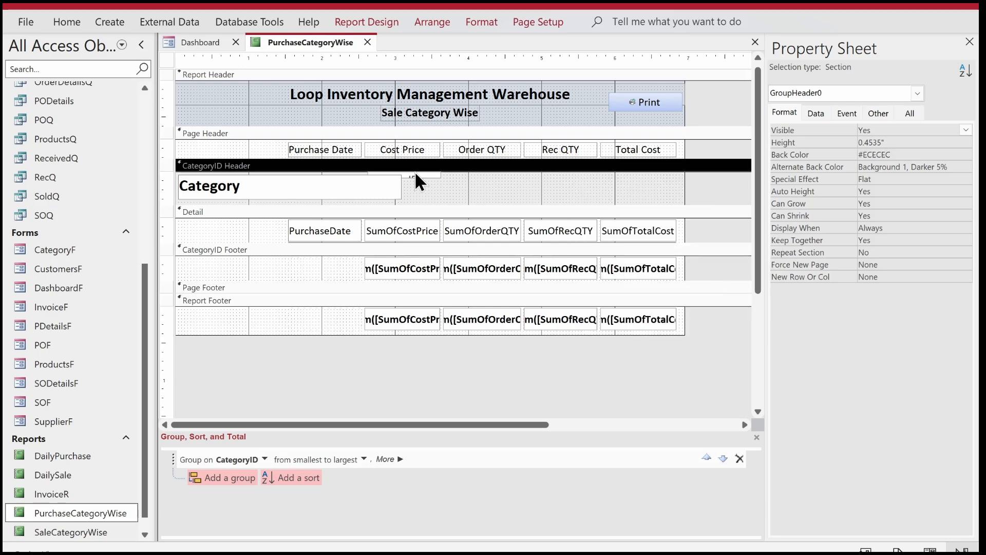
Give the Category text box a transparent fill so the header's gray background shows through.
left_click(370, 186)
left_click(478, 22)
left_click(740, 66)
left_click(735, 46)
left_click(735, 45)
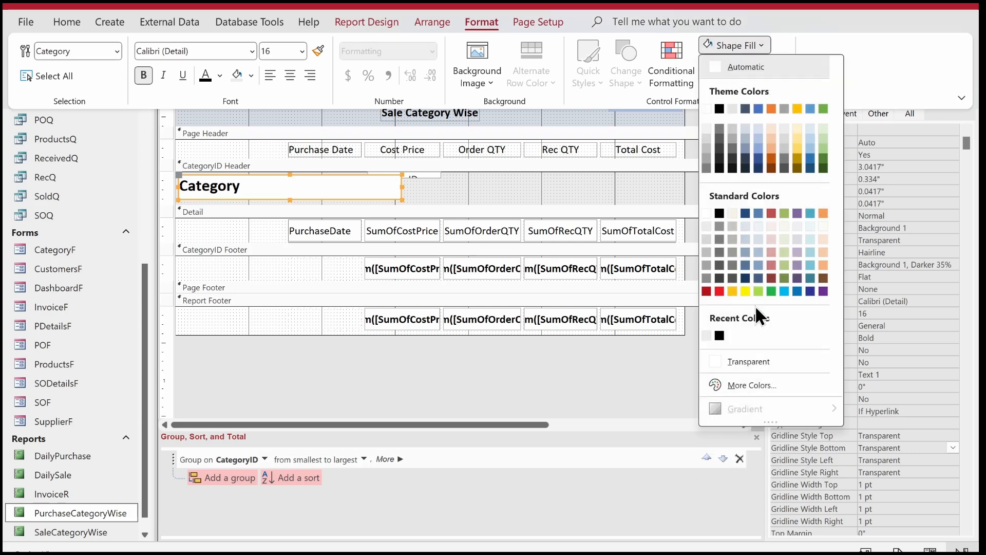
left_click(763, 361)
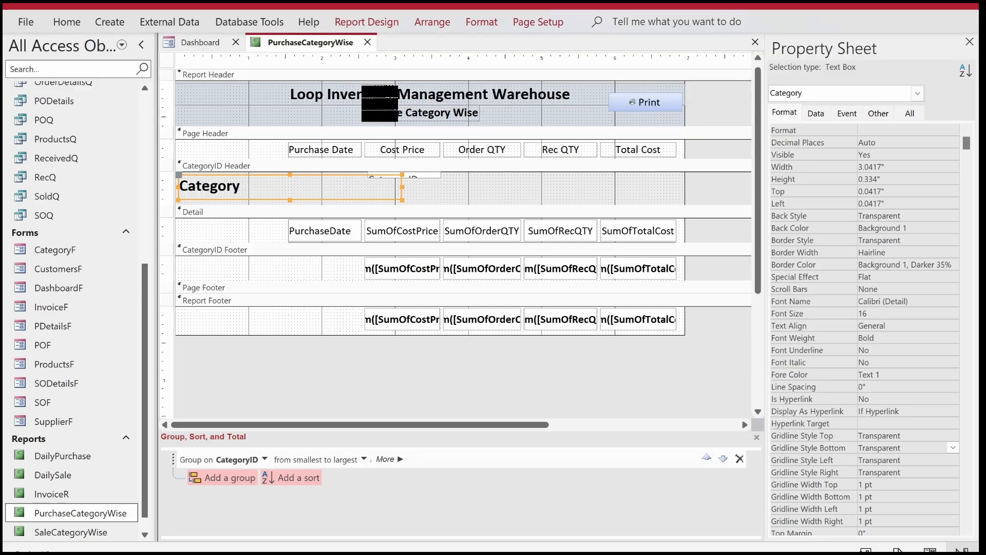
Change both the subtitle in the report header and the report's Caption property to Purchase Category Wise.
left_click(392, 110)
type("Purchase")
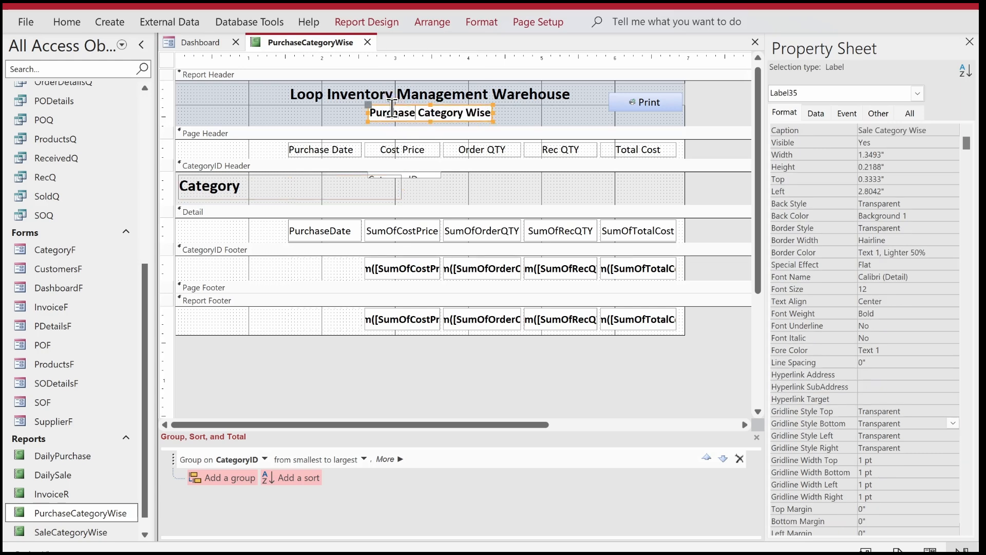
left_click(167, 60)
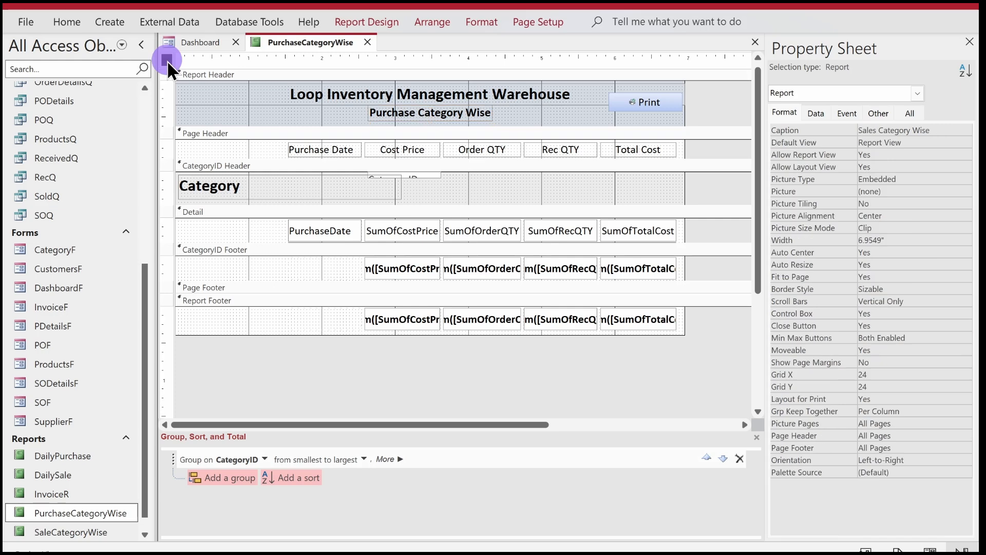
double_click(872, 132)
type("Purchase")
key("Return")
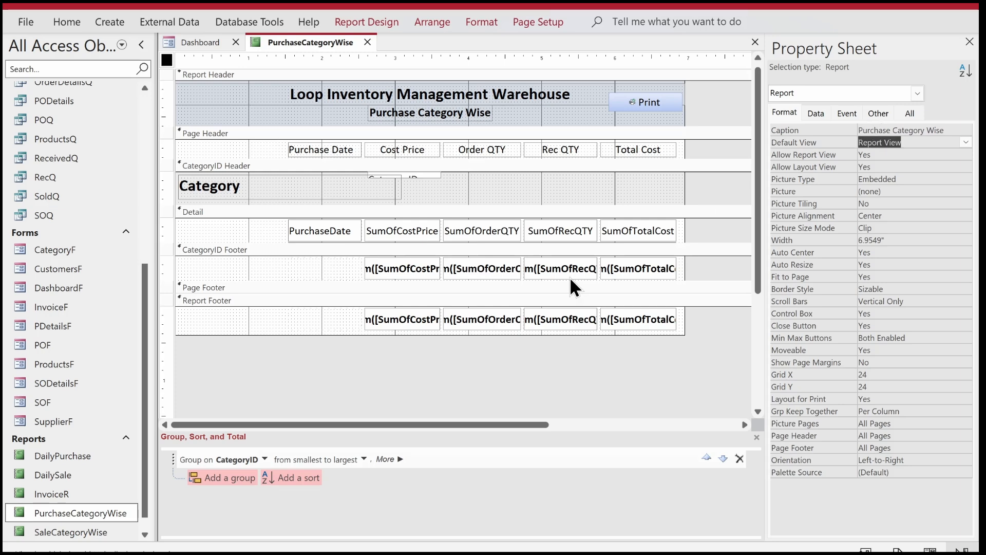
Left-align the Category text box, the Purchase Date label and the PurchaseDate field together.
right_click(298, 41)
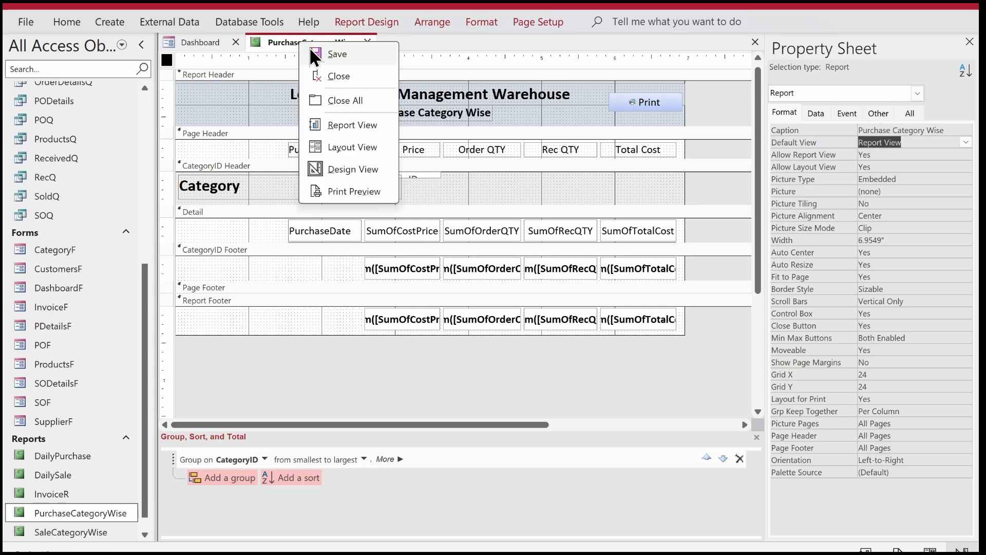
key("Escape")
left_click(208, 189)
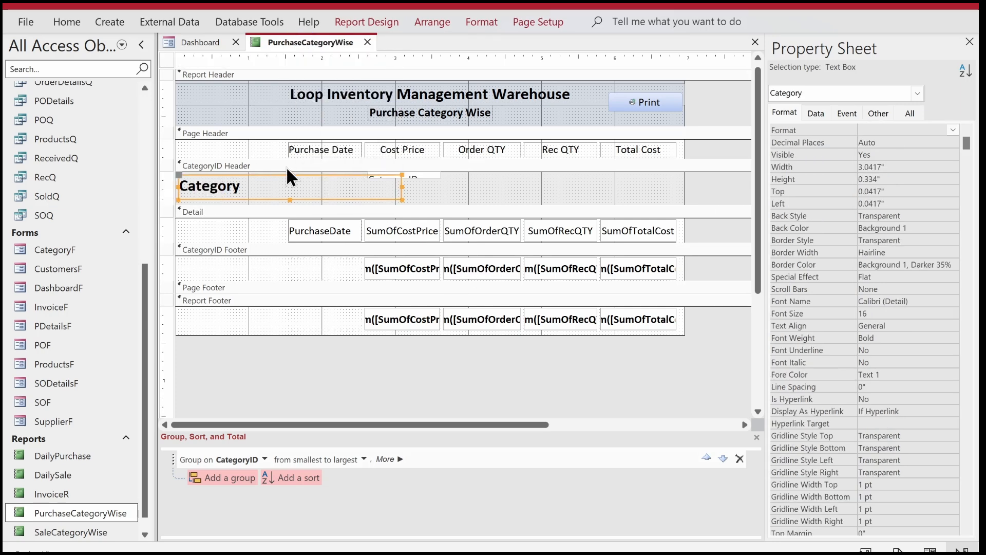
left_click(306, 155, "shift")
left_click(316, 233, "shift")
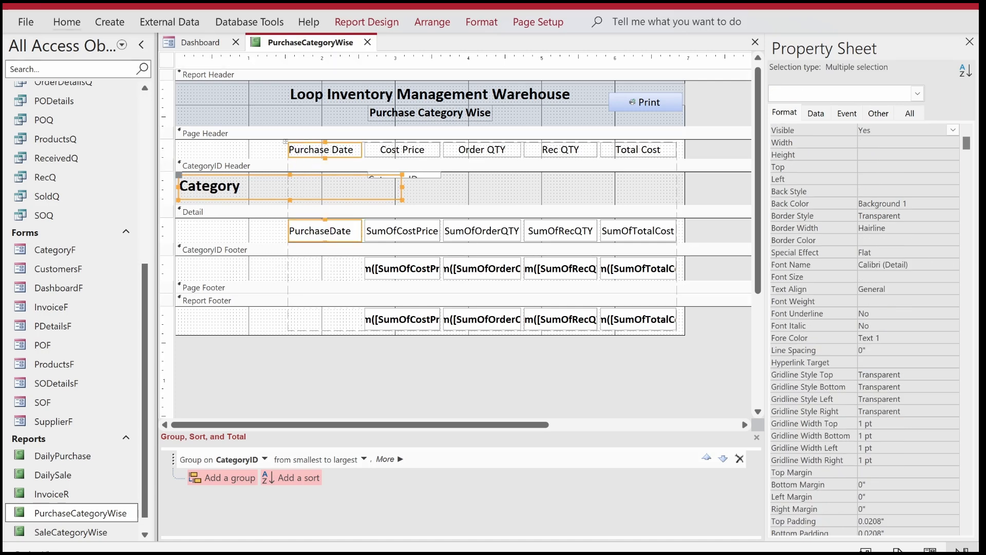
left_click(64, 21)
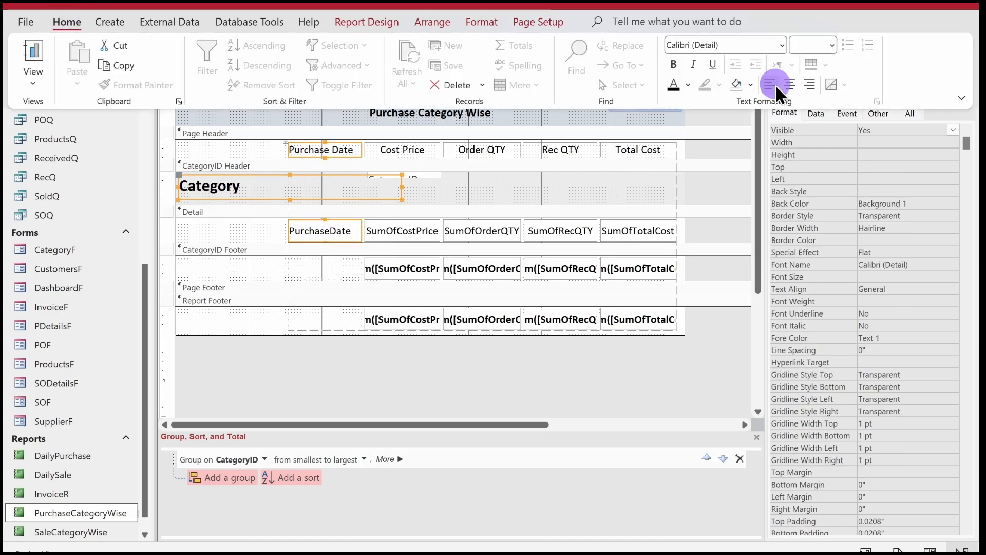
left_click(716, 140)
left_click(714, 140)
Make all the column labels in the Page Header bold.
left_click(318, 131)
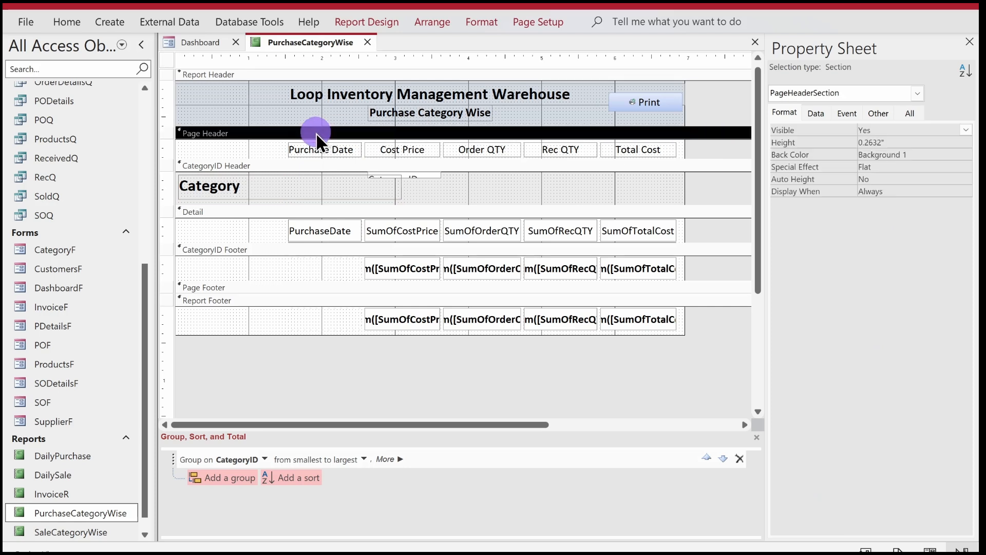
left_click(288, 146)
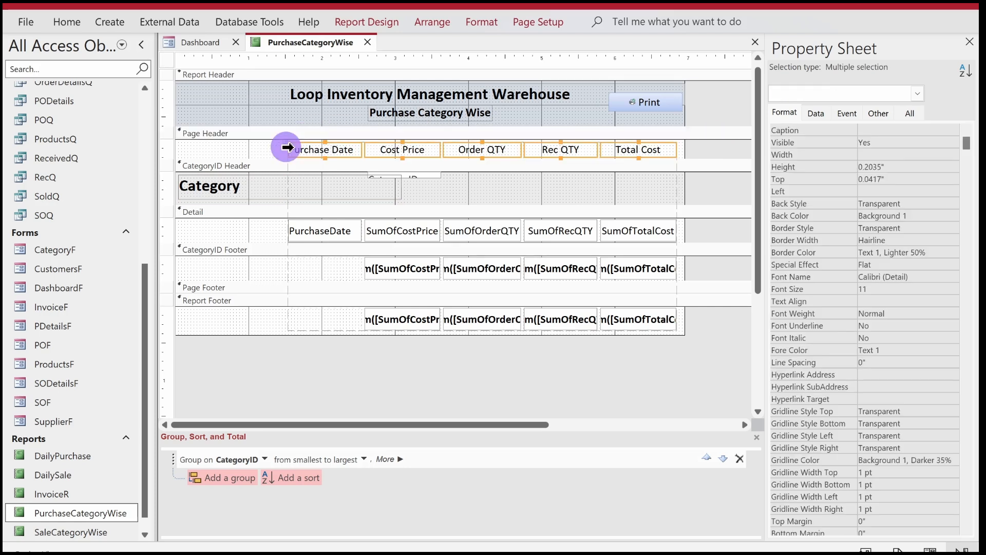
Show the report in Report View and examine the strip below the Cost Price heading in the category headers.
right_click(290, 32)
right_click(277, 41)
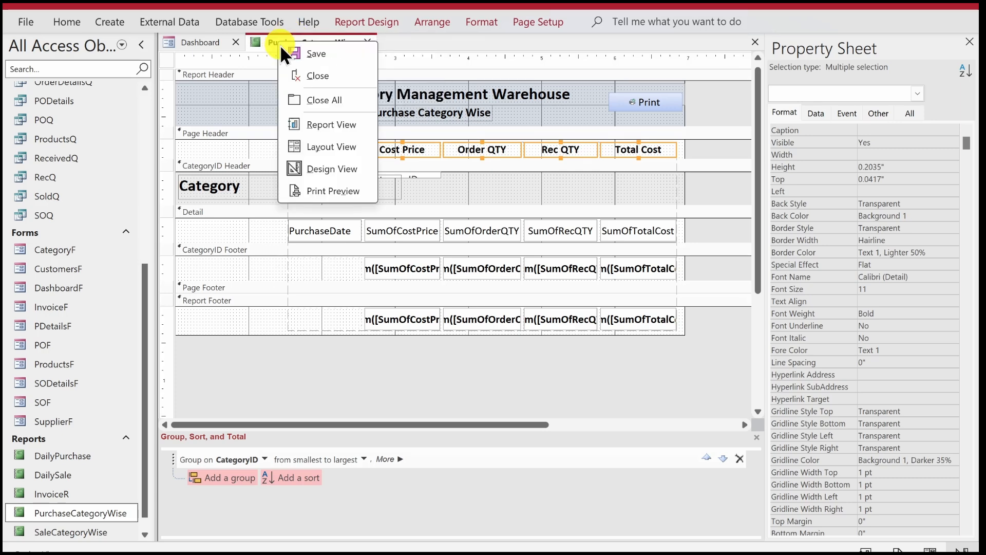
left_click(326, 122)
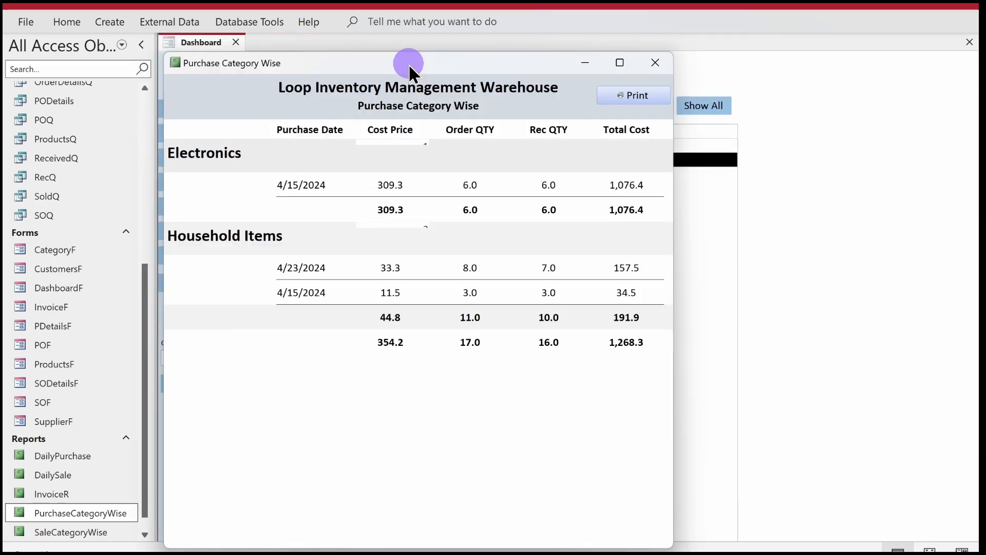
left_click_drag(405, 64, 425, 63)
left_click(425, 143)
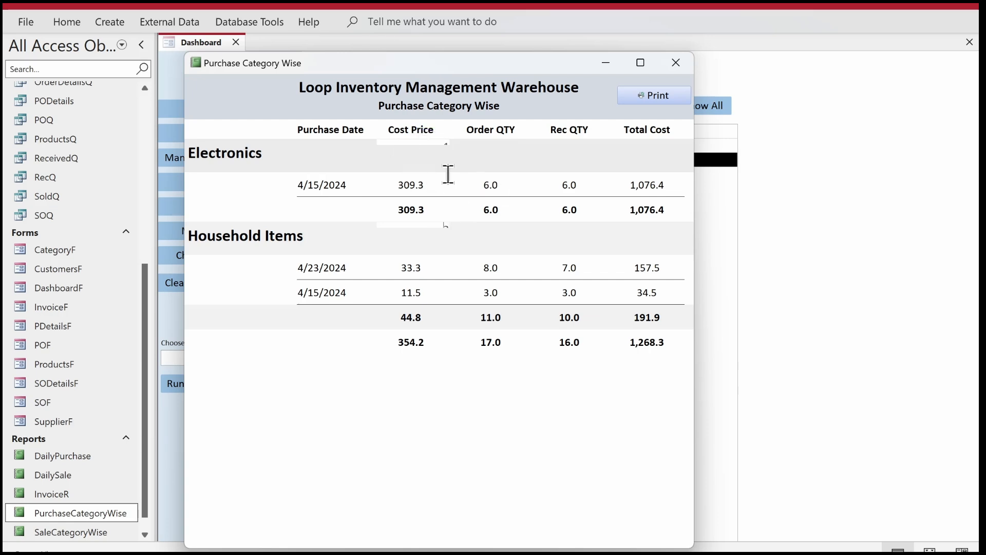
Return to Design View and set the Visible property of the CategoryID text box in the category header to No.
right_click(254, 110)
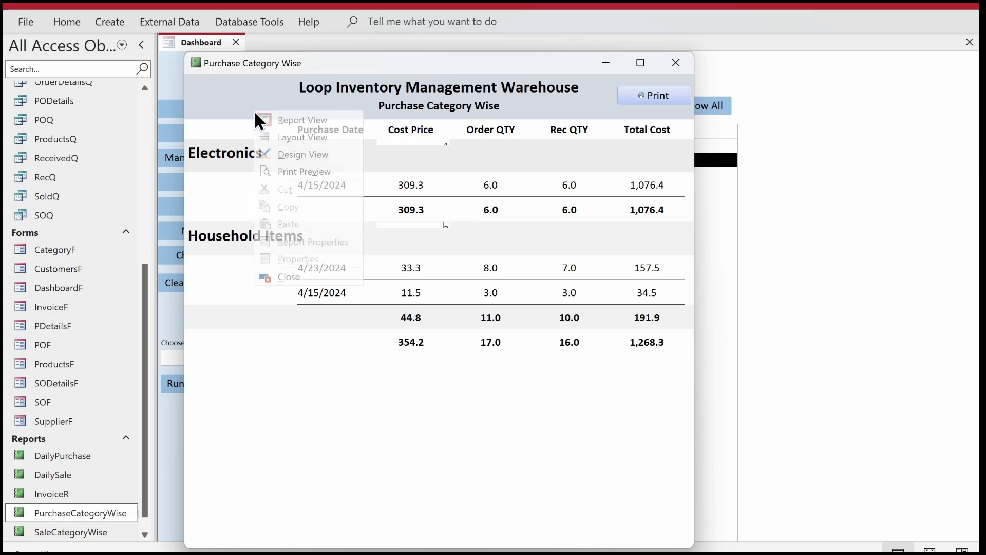
left_click(265, 150)
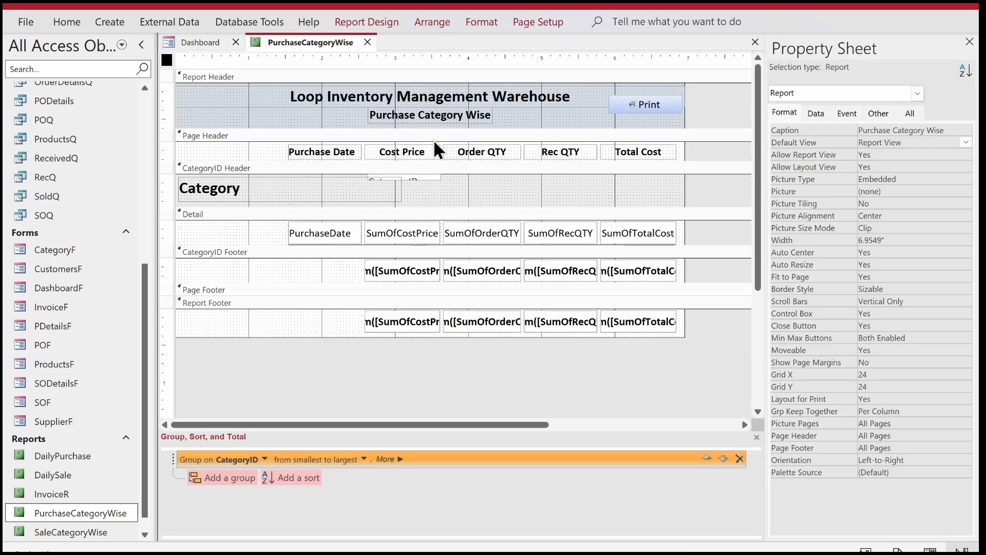
left_click(433, 178)
double_click(883, 155)
Display the report in Report View again to check the category headers with CategoryID hidden.
right_click(307, 41)
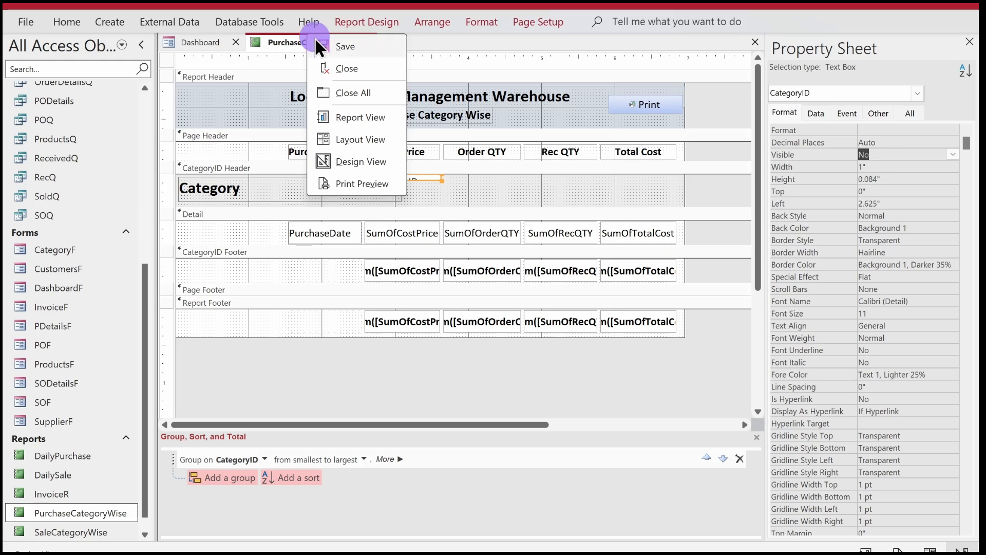
left_click(345, 116)
left_click_drag(414, 72, 441, 68)
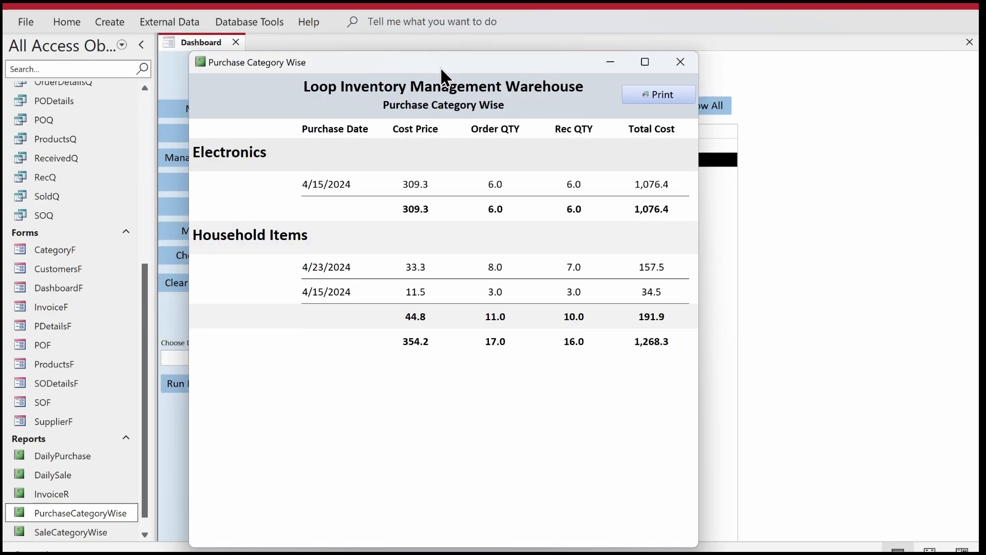